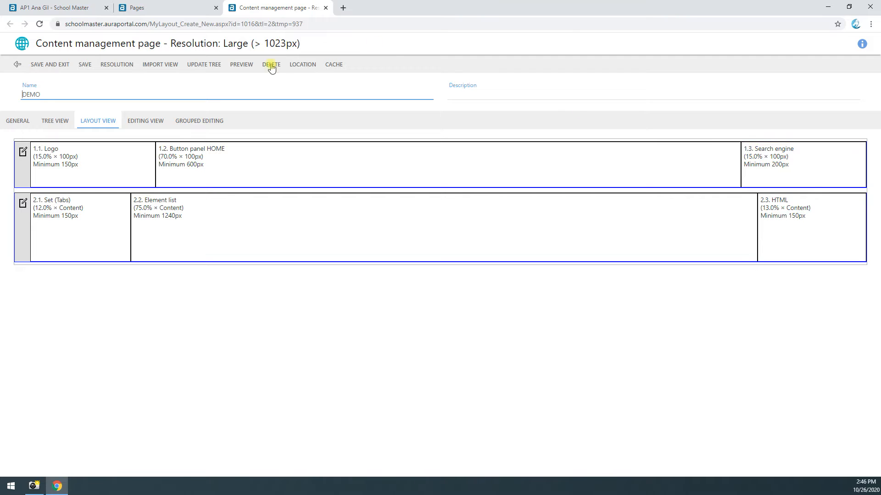
Step: Preview the DEMO page, and give its Logo space a light blue background color, saving the space
{"action": "left_click", "coordinate": [232, 66]}
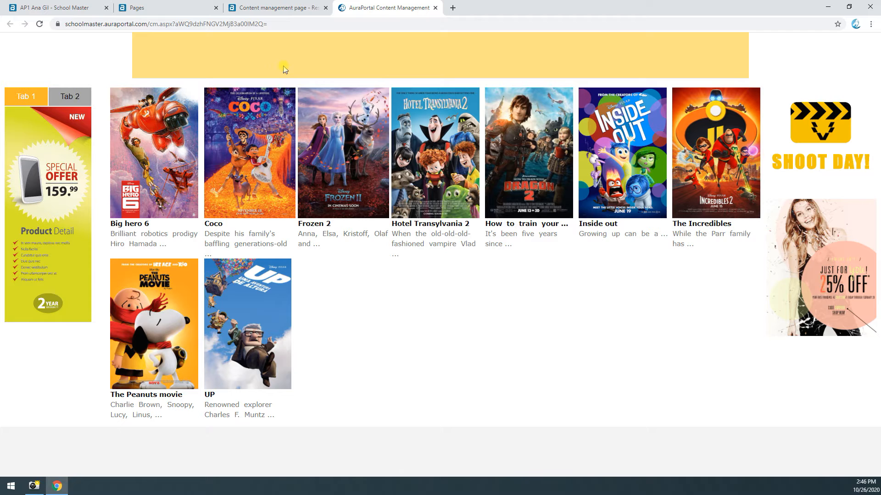
{"action": "left_click", "coordinate": [290, 11]}
{"action": "double_click", "coordinate": [84, 161]}
{"action": "left_click", "coordinate": [687, 229]}
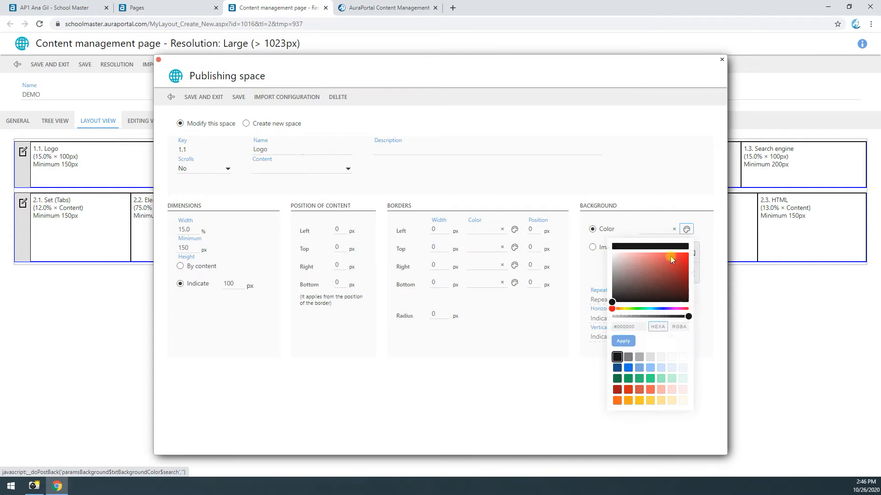
{"action": "left_click", "coordinate": [648, 367]}
{"action": "left_click", "coordinate": [218, 98]}
Step: Set the Search engine space's background color to #FF513A, save the space and refresh the page preview
{"action": "double_click", "coordinate": [810, 172]}
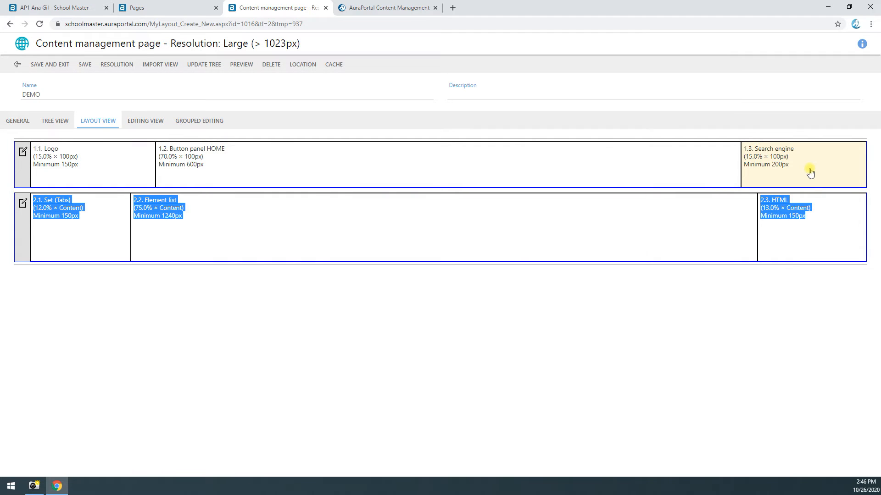
{"action": "left_click", "coordinate": [686, 229]}
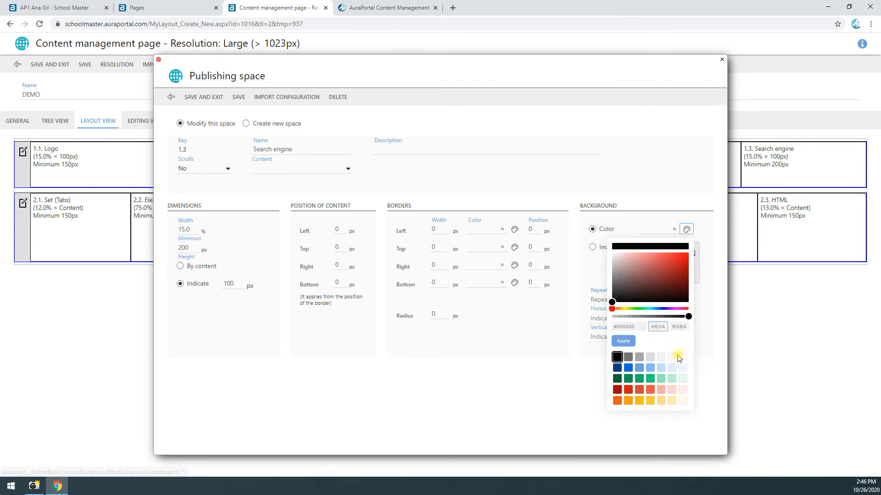
{"action": "left_click", "coordinate": [650, 391]}
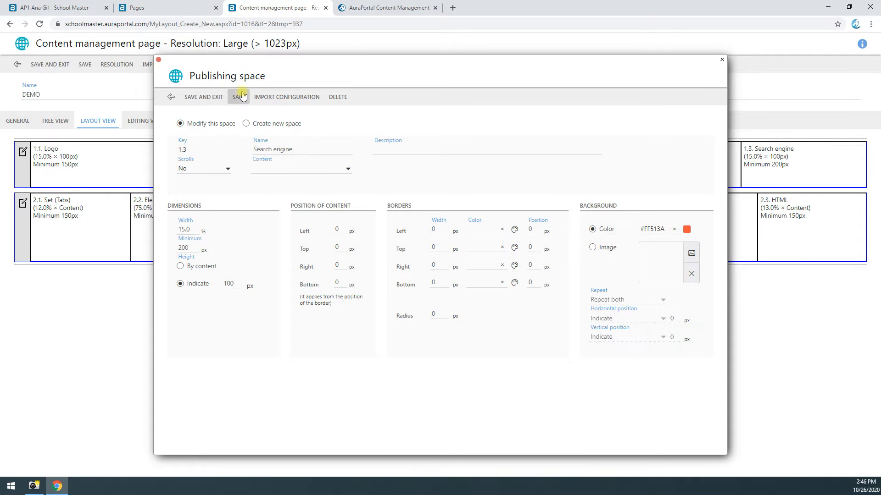
{"action": "left_click", "coordinate": [203, 97]}
{"action": "left_click", "coordinate": [344, 11]}
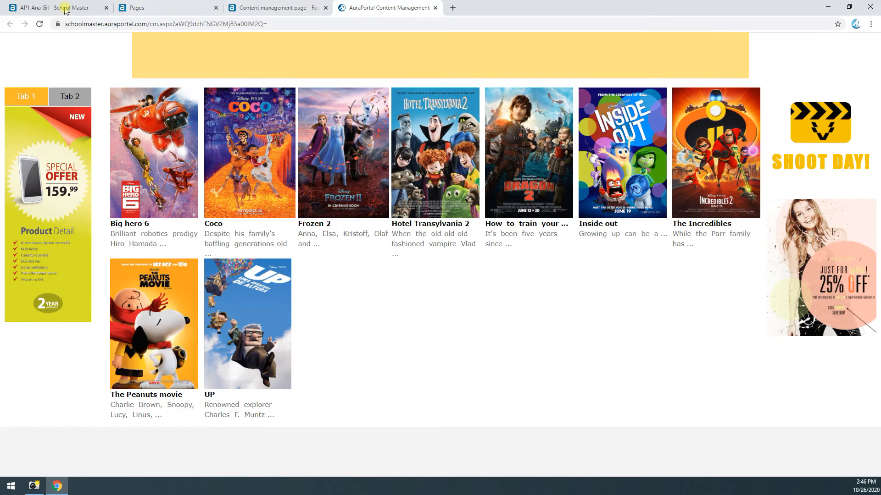
{"action": "left_click", "coordinate": [40, 24]}
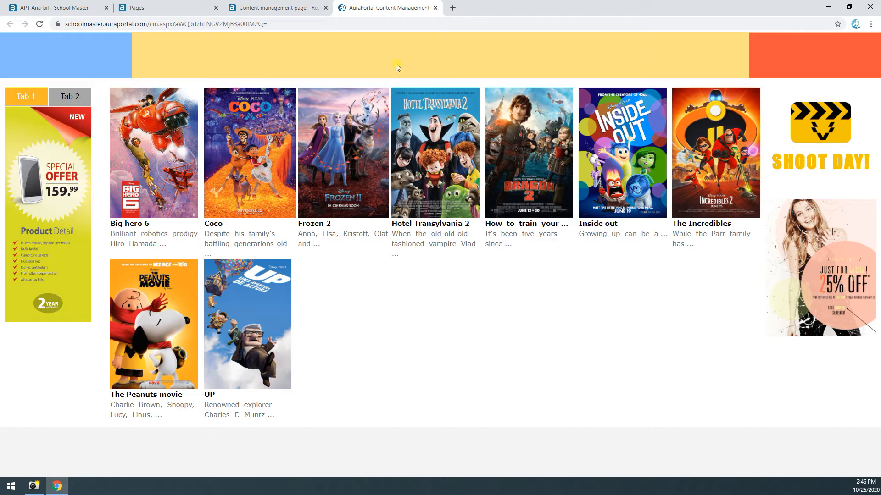
Step: Set the content type of space 1.3 on the DEMO page to Search engine
{"action": "left_click", "coordinate": [304, 8]}
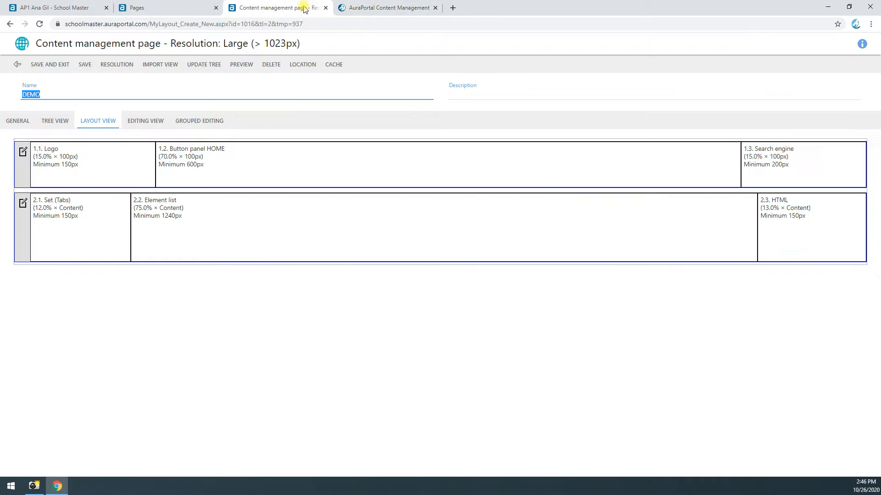
{"action": "left_click", "coordinate": [811, 159]}
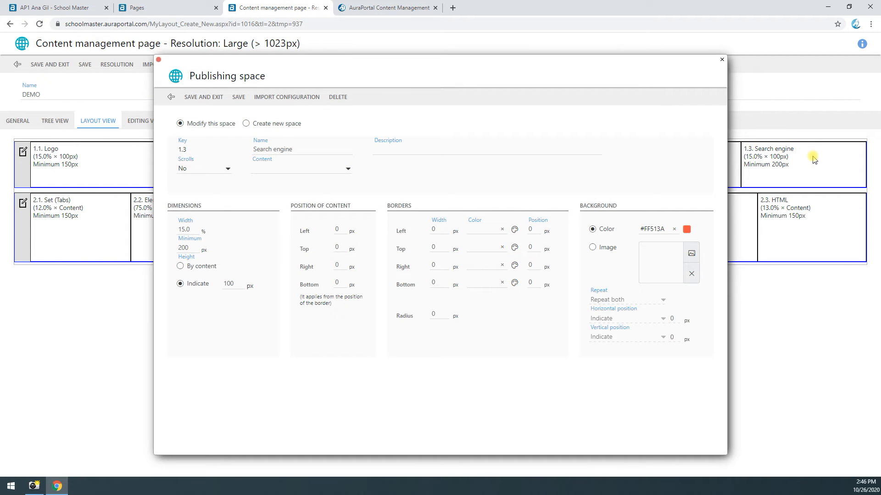
{"action": "left_click", "coordinate": [285, 170]}
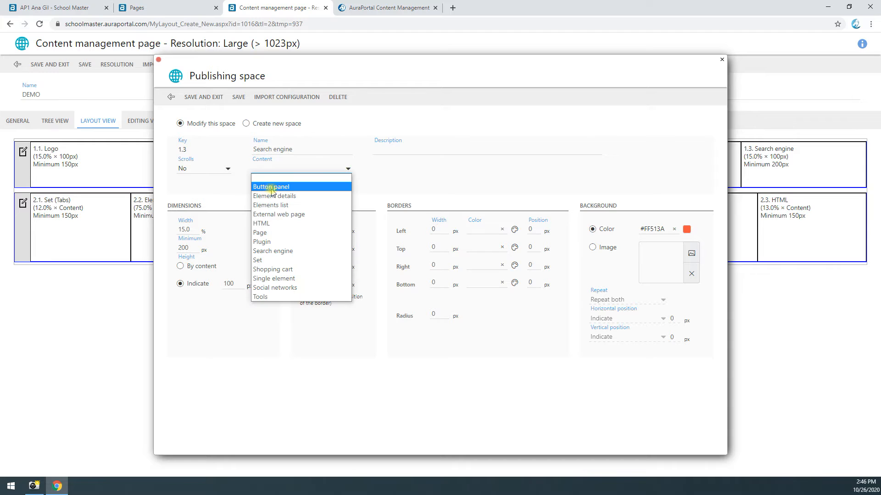
{"action": "left_click", "coordinate": [288, 251]}
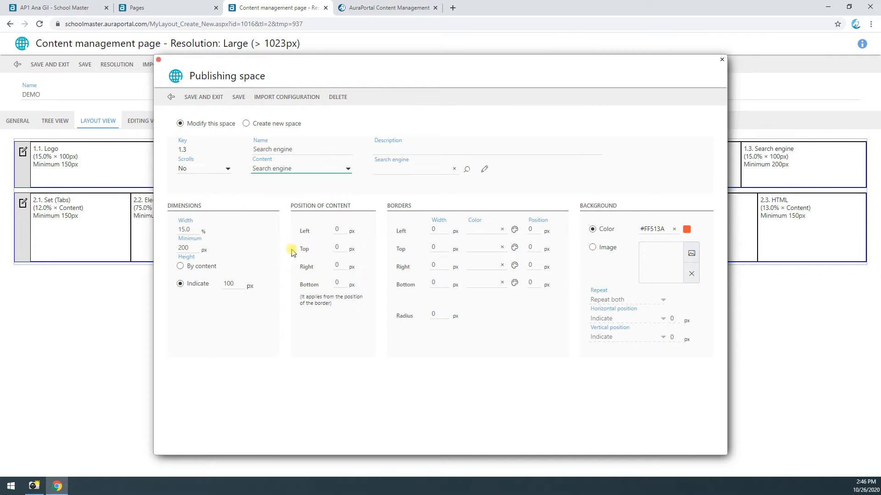
Step: Start a new search engine named DEMO Search engine of type Free, and open its list of destination pages
{"action": "left_click", "coordinate": [467, 170]}
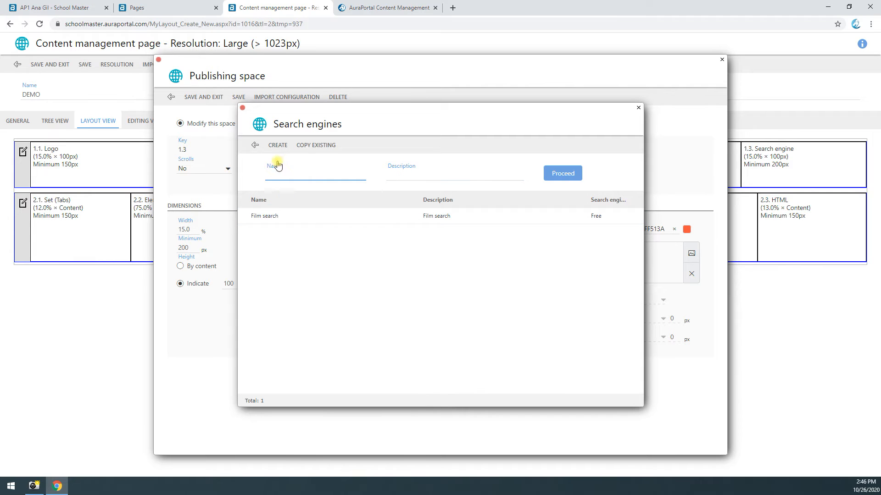
{"action": "left_click", "coordinate": [278, 147]}
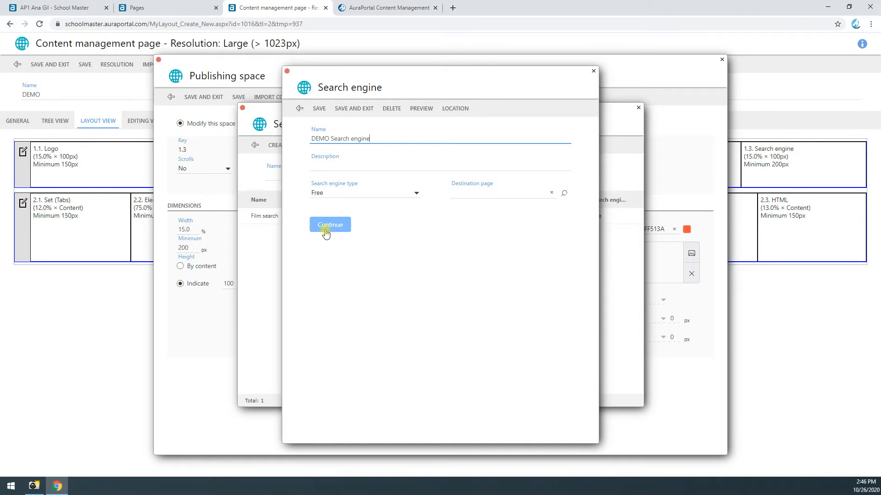
{"action": "left_click", "coordinate": [356, 192]}
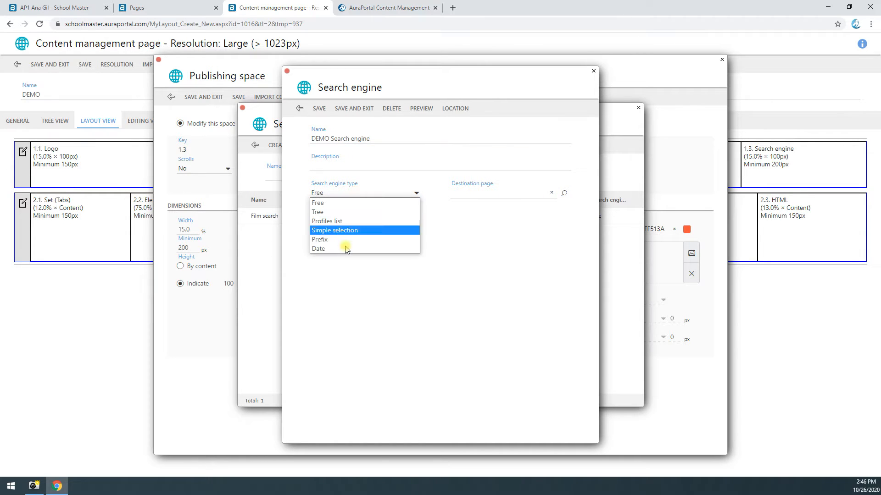
{"action": "left_click", "coordinate": [316, 203]}
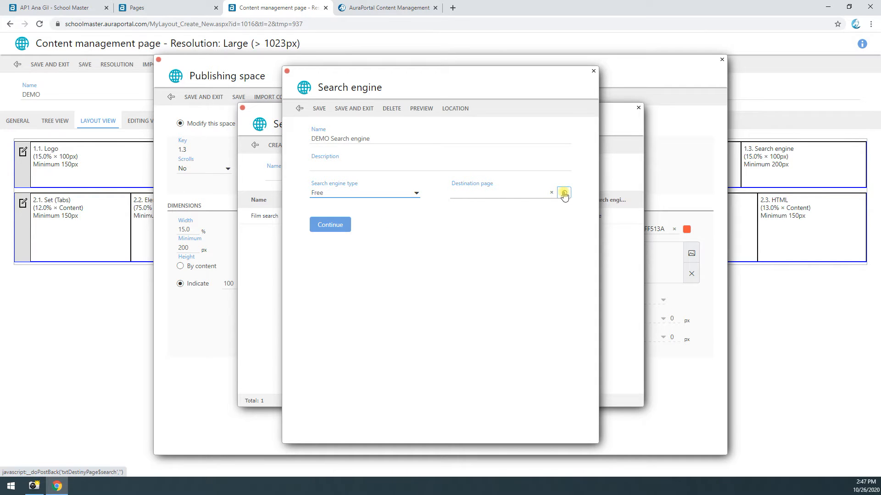
{"action": "left_click_drag", "start_coordinate": [373, 138], "coordinate": [335, 140]}
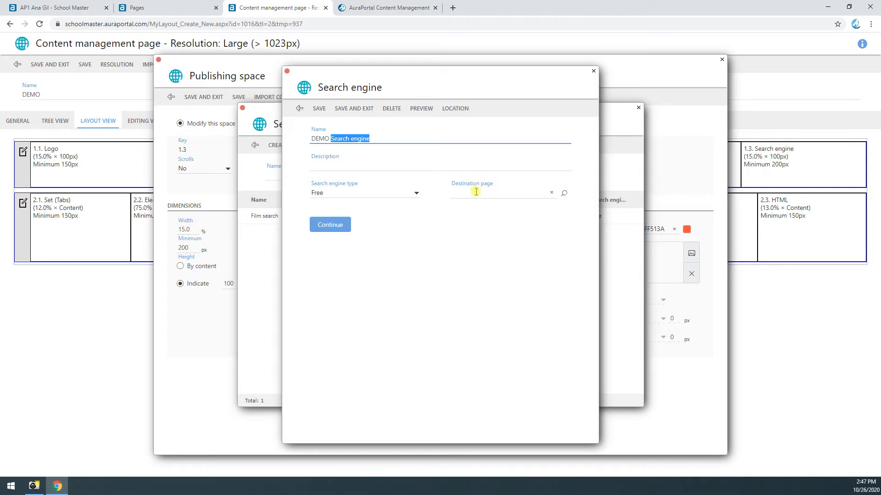
{"action": "left_click", "coordinate": [565, 194]}
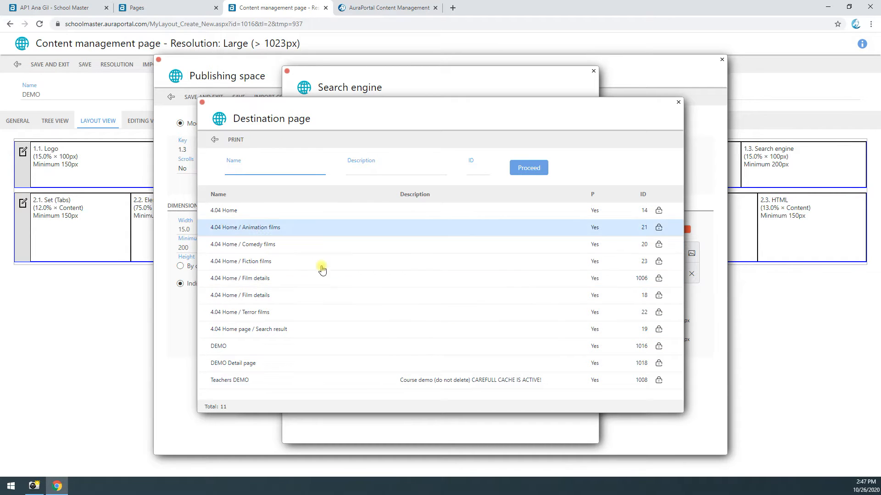
Step: Create a new content management page named DEMO Search engine page
{"action": "left_click", "coordinate": [167, 8]}
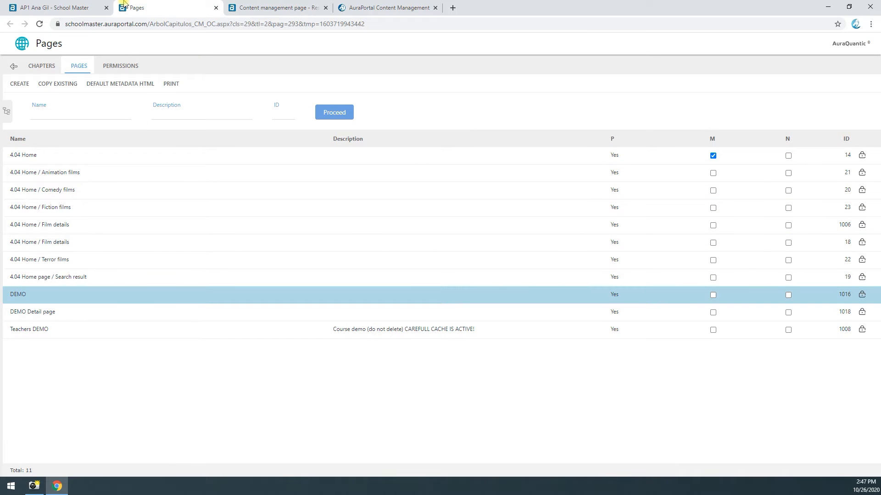
{"action": "left_click", "coordinate": [216, 7]}
{"action": "left_click", "coordinate": [68, 7]}
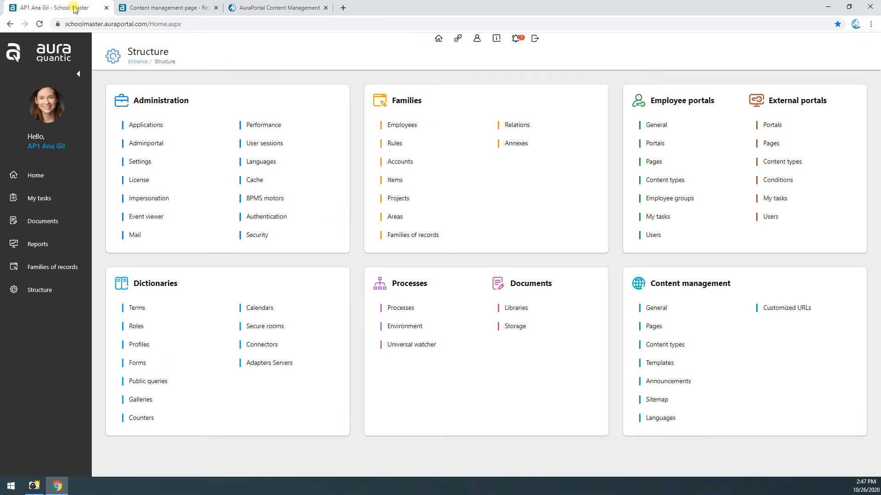
{"action": "left_click", "coordinate": [651, 327]}
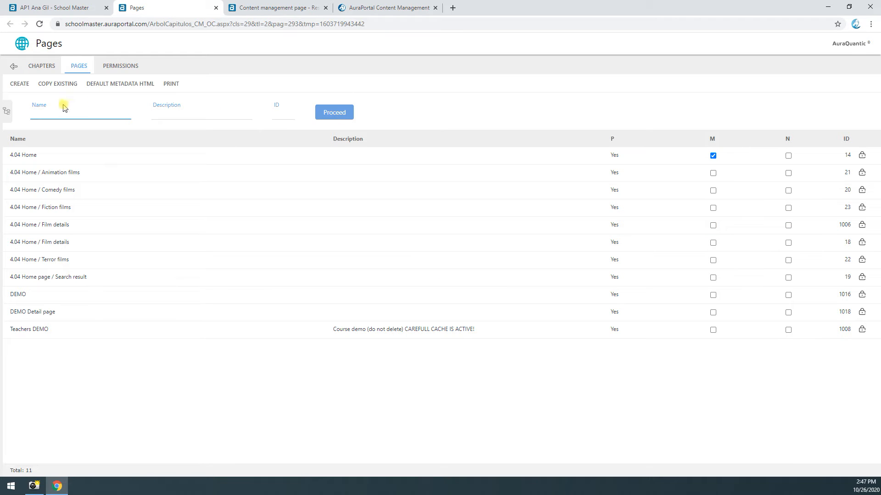
{"action": "left_click", "coordinate": [19, 84]}
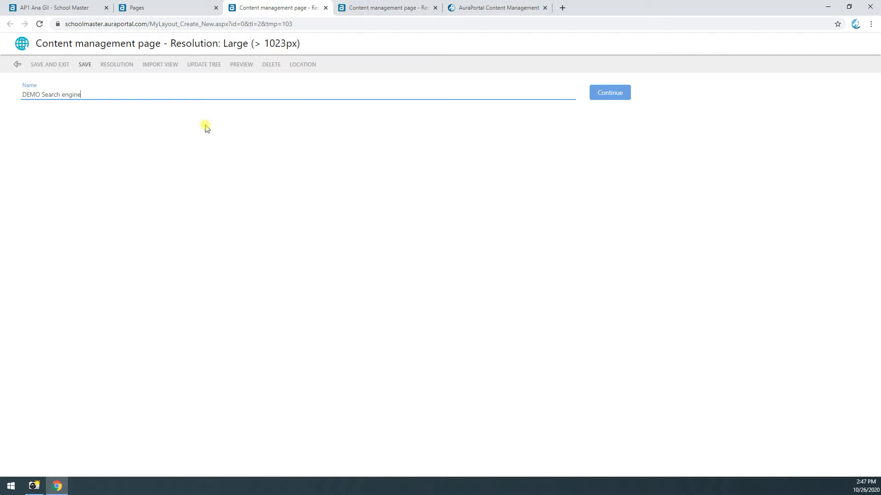
{"action": "left_click_drag", "start_coordinate": [122, 107], "coordinate": [9, 98]}
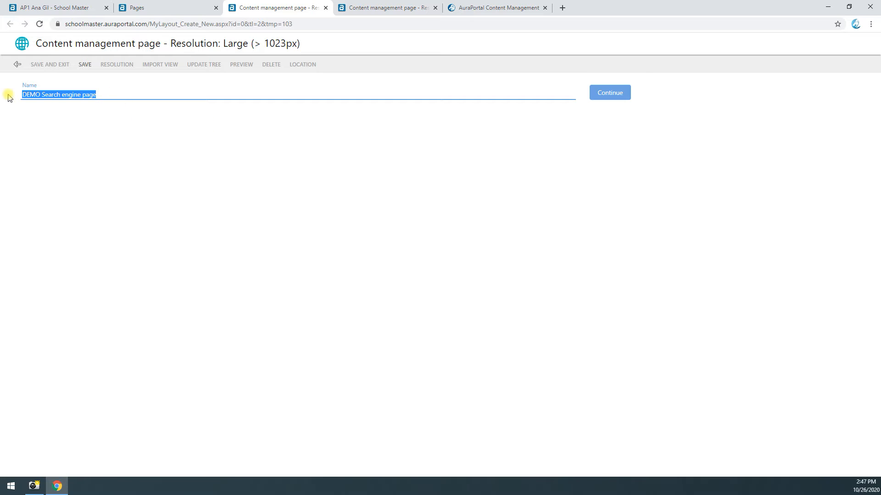
{"action": "left_click", "coordinate": [615, 95]}
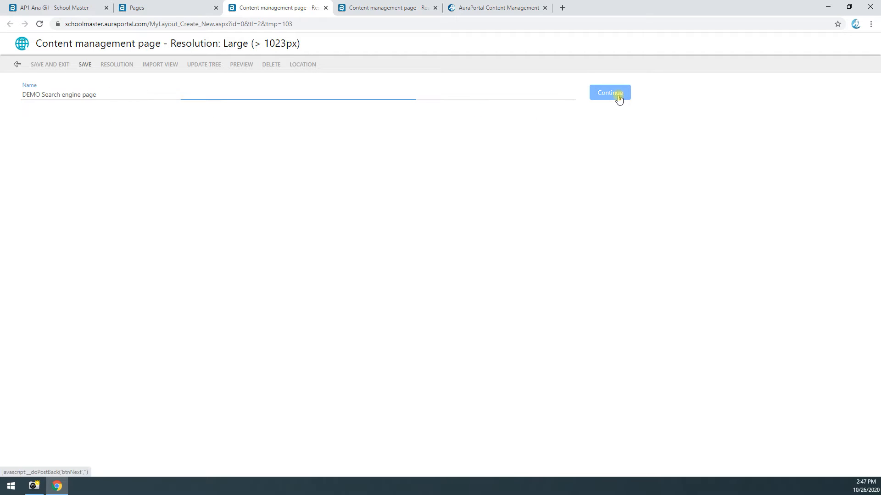
Step: Set space 1.1 of the new page to 800 px high with background color #FFA89D, and save the space and the page
{"action": "left_click", "coordinate": [123, 166]}
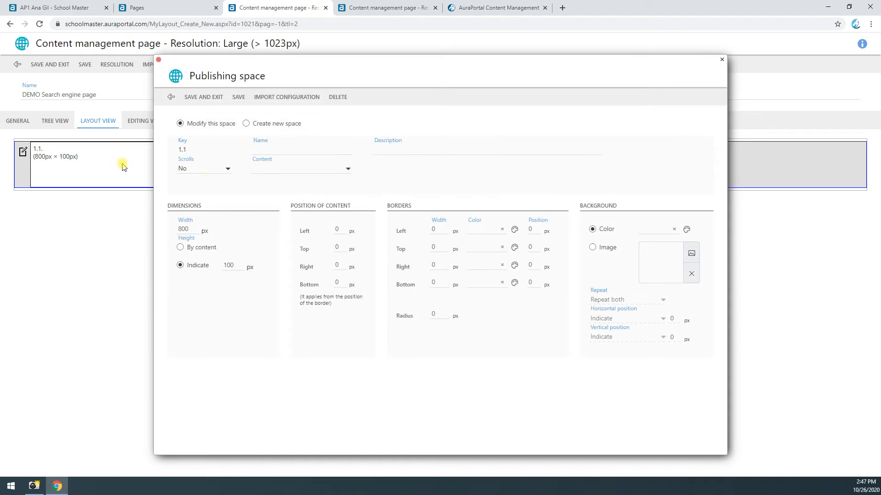
{"action": "left_click_drag", "start_coordinate": [241, 267], "coordinate": [191, 272]}
{"action": "type", "text": "800"}
{"action": "left_click", "coordinate": [687, 229]}
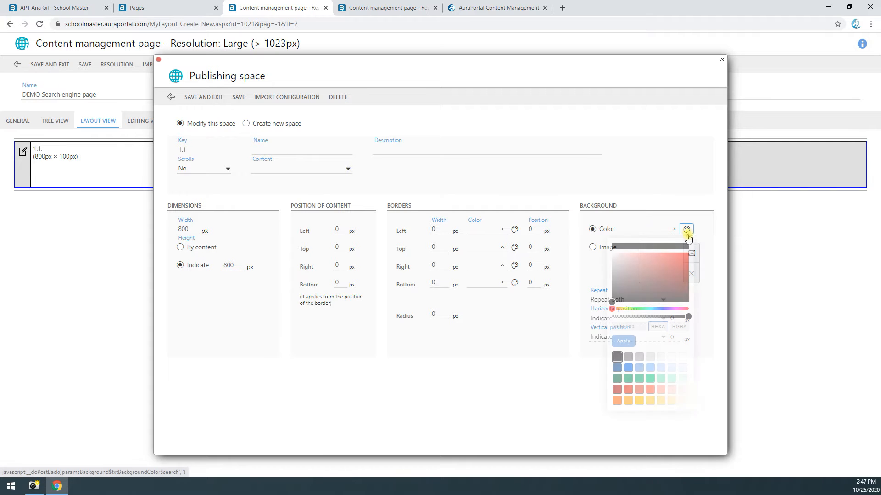
{"action": "left_click", "coordinate": [660, 390]}
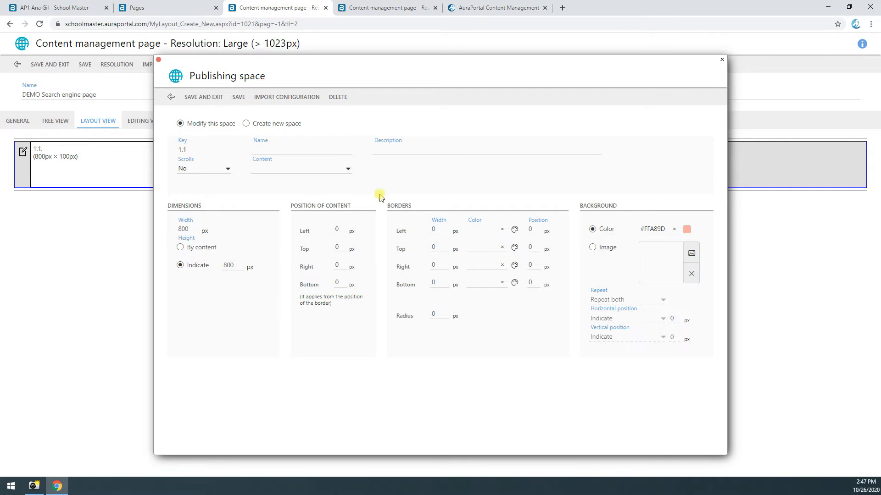
{"action": "left_click", "coordinate": [210, 100]}
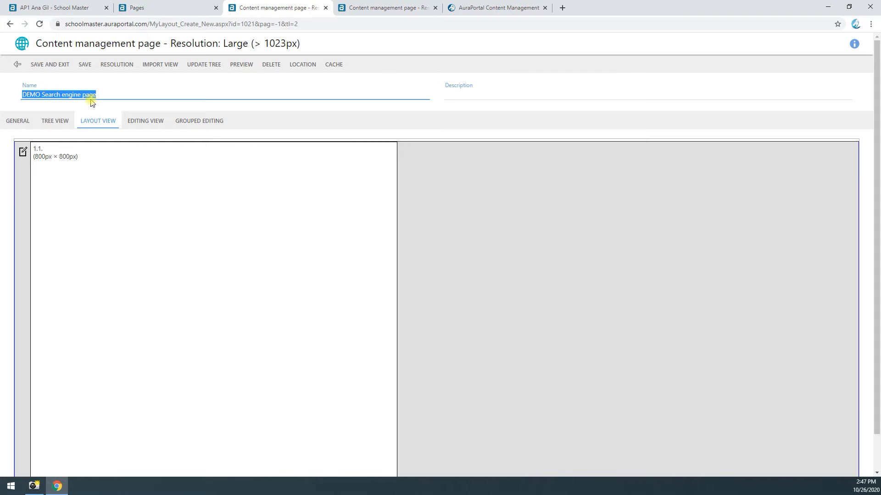
{"action": "left_click", "coordinate": [56, 69]}
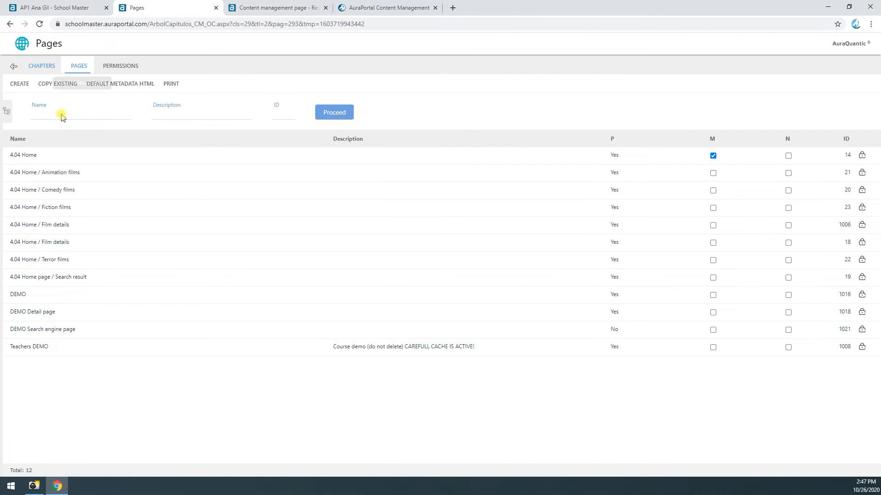
Step: Refresh the destination page list, choose DEMO Search engine page as the search engine's destination, and continue to its detailed settings
{"action": "left_click", "coordinate": [362, 8]}
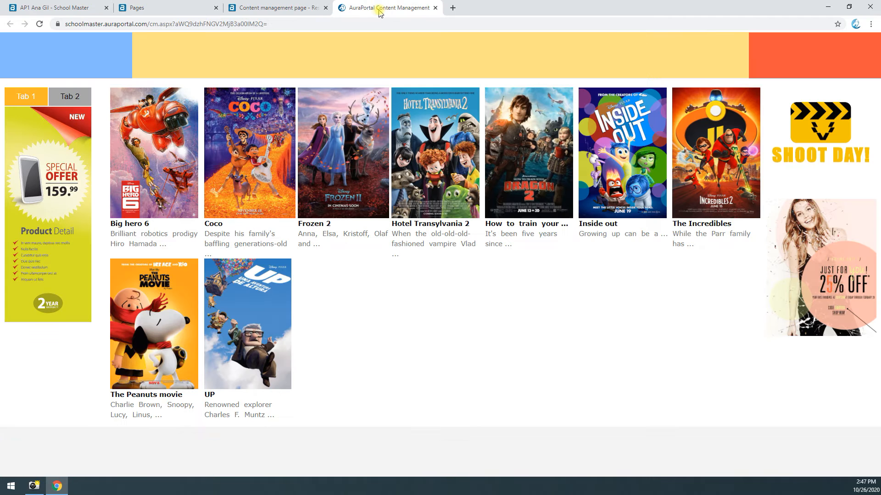
{"action": "left_click", "coordinate": [283, 8]}
{"action": "left_click_drag", "start_coordinate": [334, 107], "coordinate": [607, 132]}
{"action": "left_click_drag", "start_coordinate": [514, 128], "coordinate": [606, 124]}
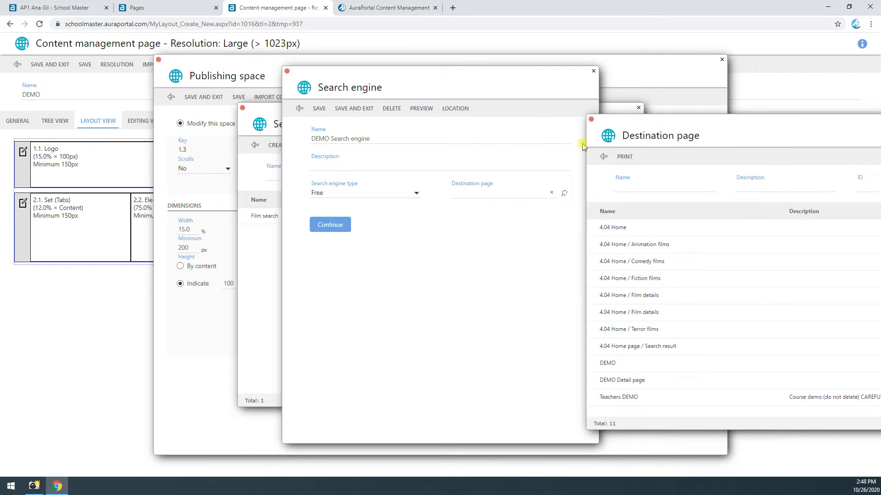
{"action": "left_click_drag", "start_coordinate": [689, 128], "coordinate": [497, 110]}
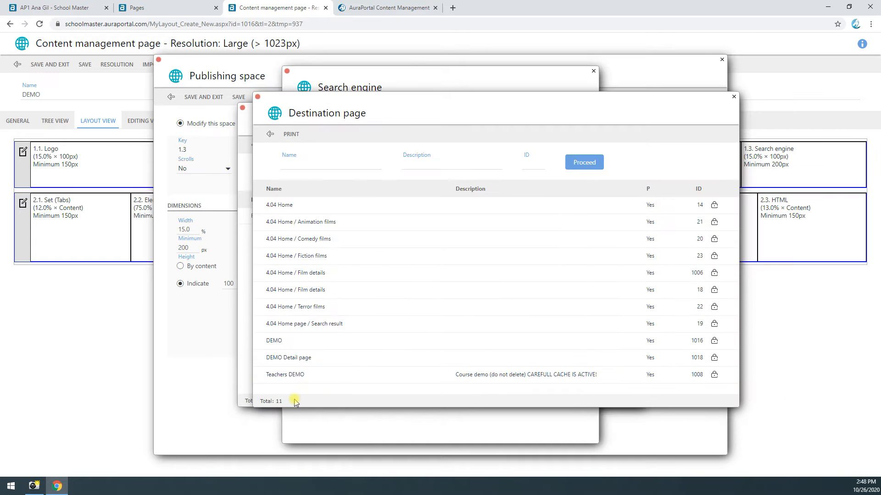
{"action": "left_click", "coordinate": [584, 162]}
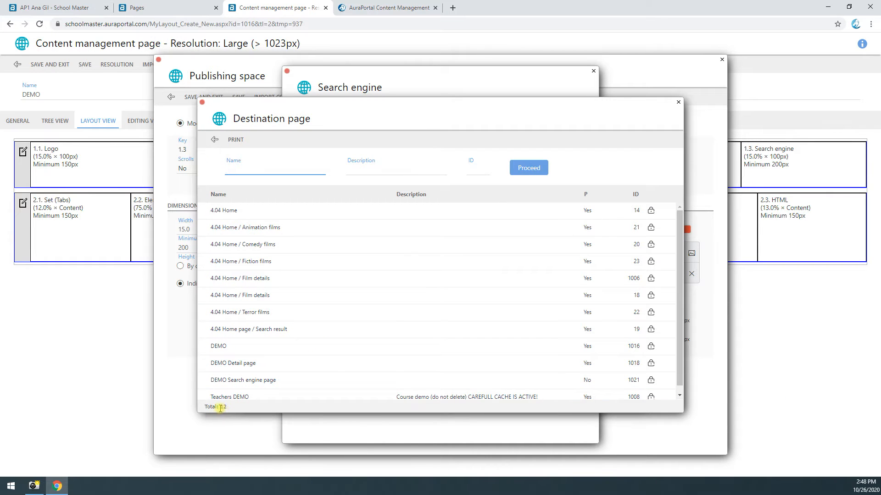
{"action": "scroll", "coordinate": [225, 372], "scroll_direction": "down", "scroll_amount": 1}
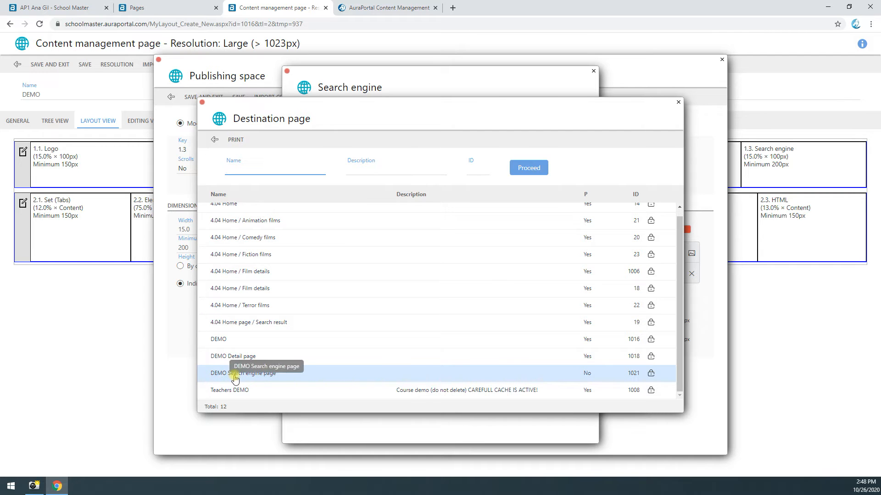
{"action": "left_click", "coordinate": [266, 376]}
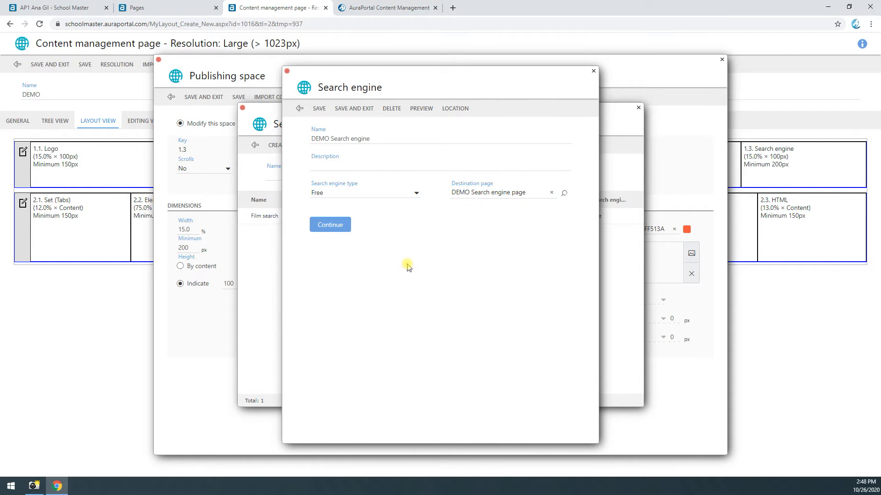
{"action": "left_click", "coordinate": [329, 225]}
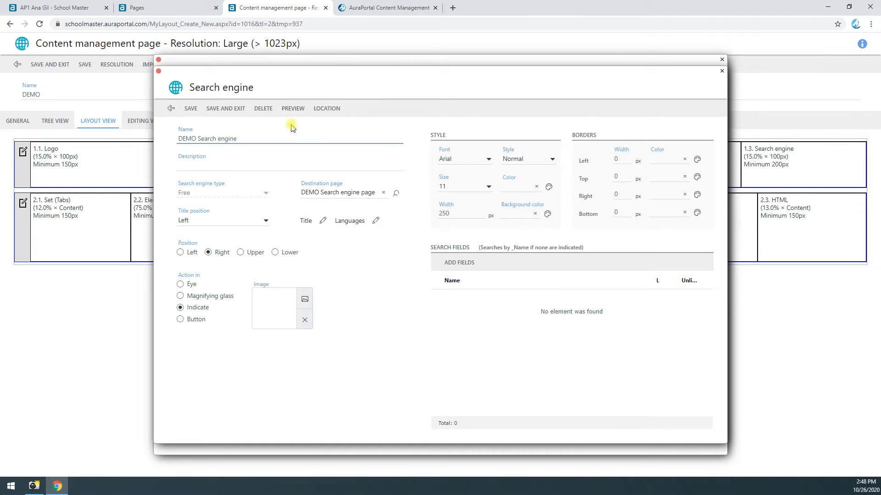
Step: Save and close the search engine and publishing space 1.3, and reload the published DEMO page
{"action": "left_click", "coordinate": [230, 112]}
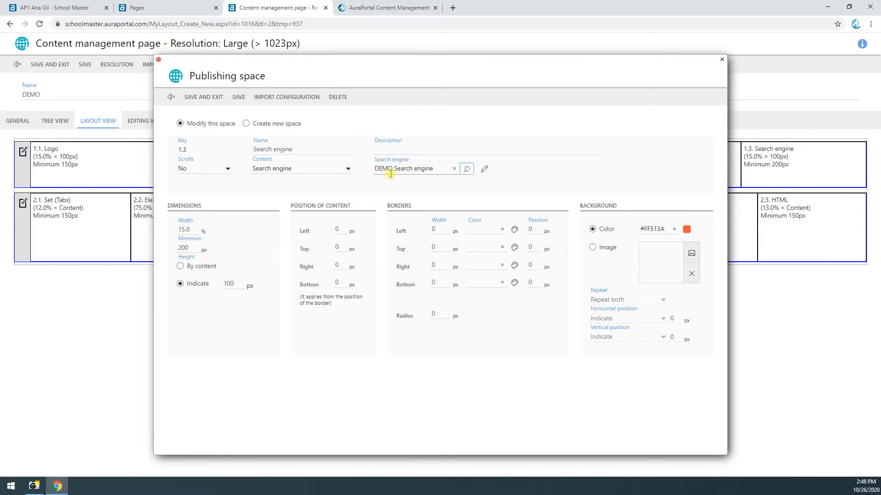
{"action": "left_click", "coordinate": [216, 102]}
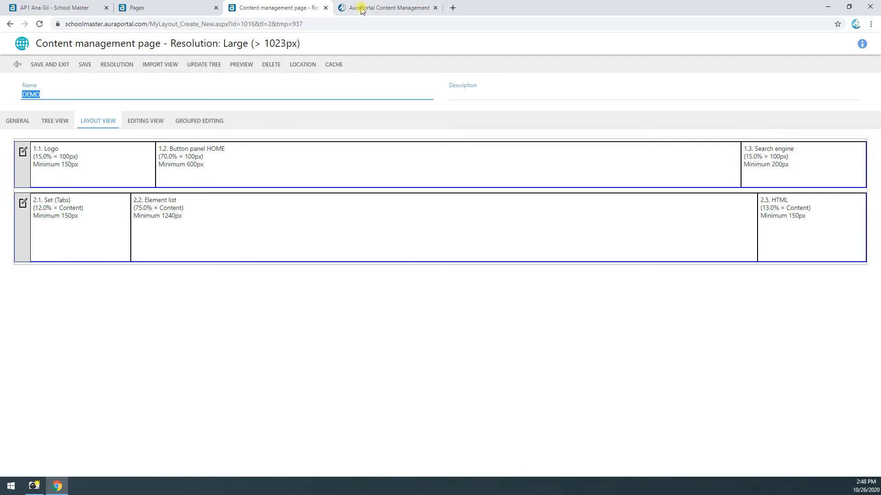
{"action": "left_click", "coordinate": [362, 7]}
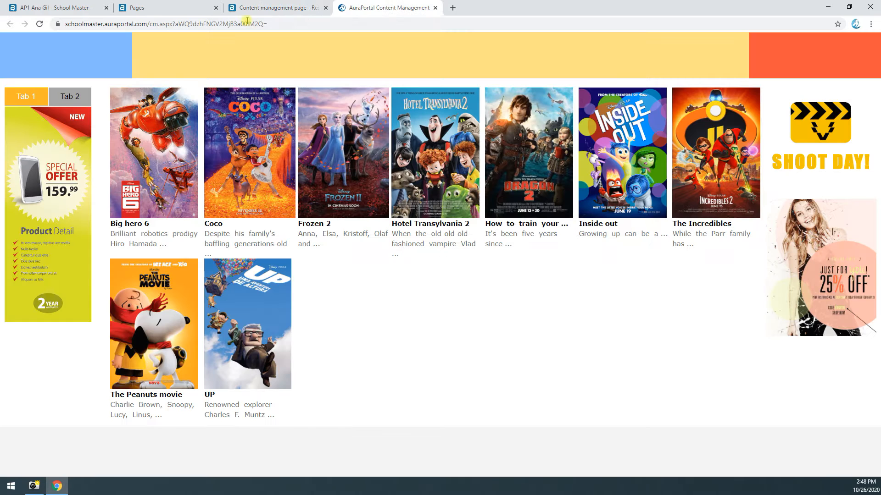
{"action": "left_click", "coordinate": [39, 25]}
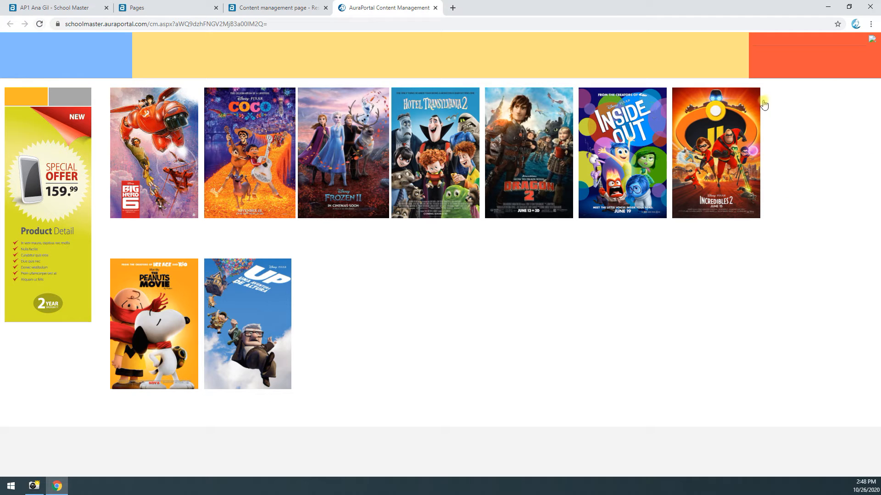
Step: Enter the sample text asdfasdfa in the published page's header search box, and clear it
{"action": "left_click", "coordinate": [770, 39]}
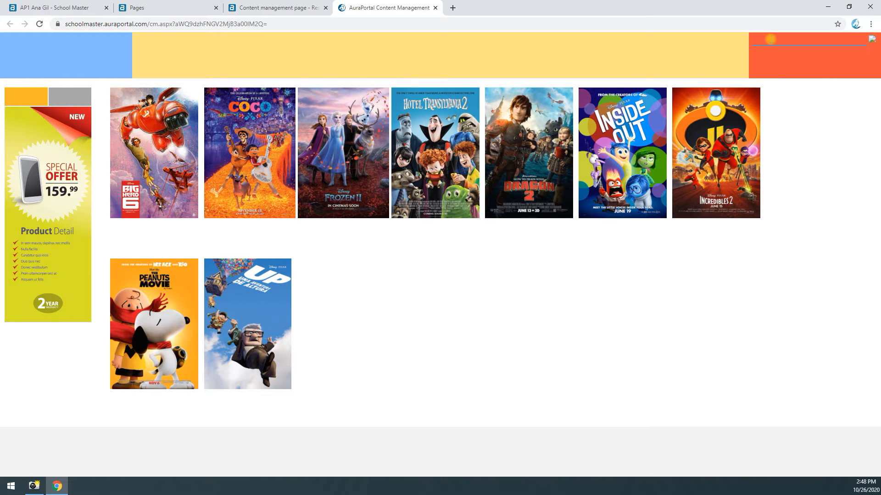
{"action": "type", "text": "asdfasdfa"}
{"action": "left_click", "coordinate": [774, 67]}
{"action": "left_click_drag", "start_coordinate": [789, 40], "coordinate": [709, 39]}
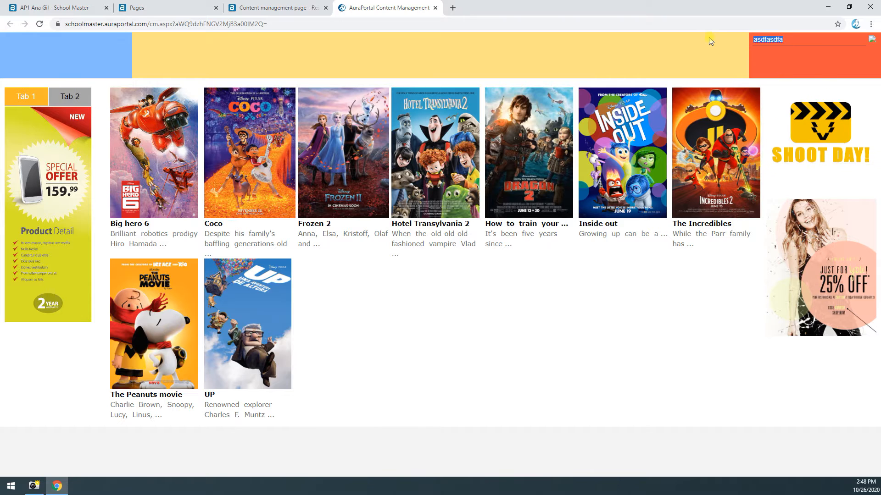
{"action": "key", "text": "BackSpace"}
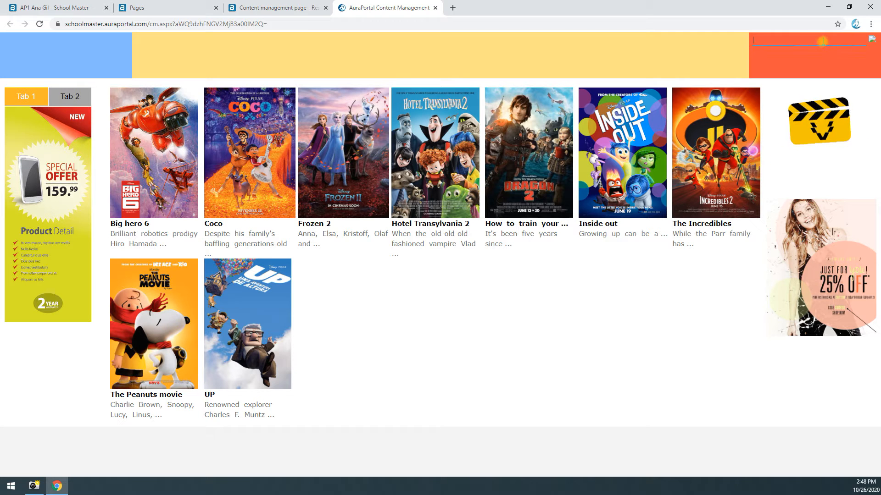
Step: Test the header search engine by searching for fro, and return from the destination page to the published page
{"action": "type", "text": "fi"}
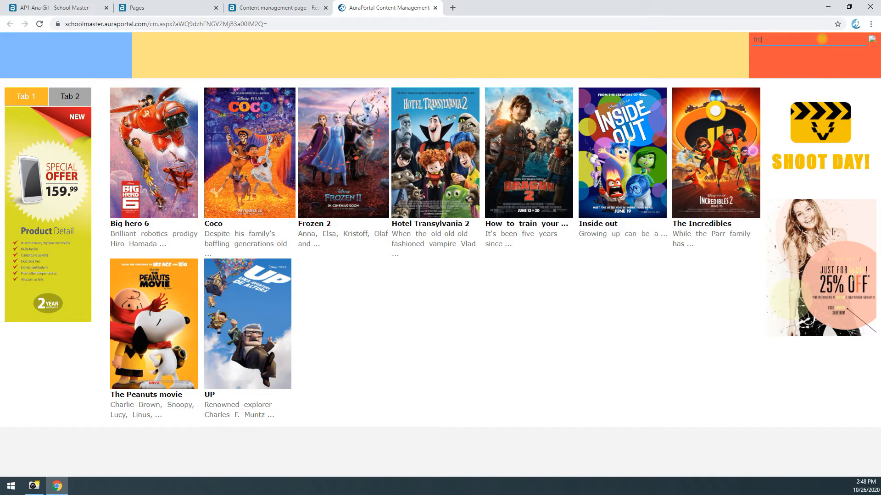
{"action": "type", "text": "o"}
{"action": "left_click", "coordinate": [872, 40]}
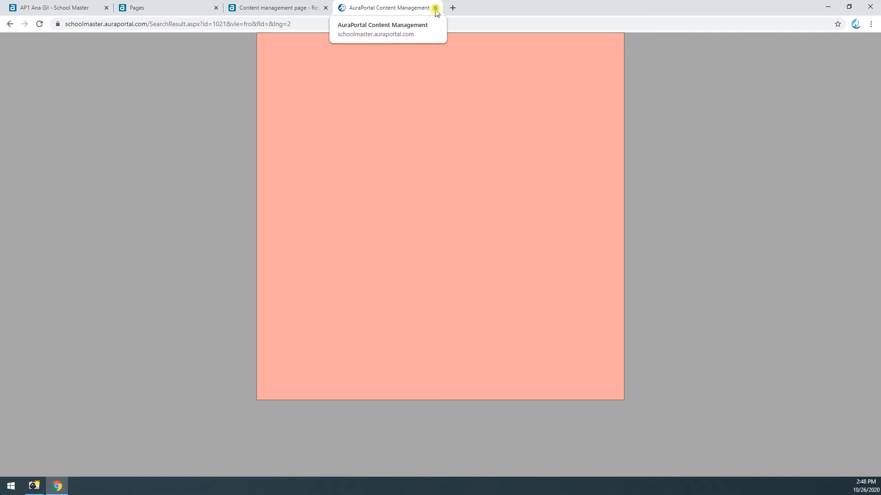
{"action": "left_click", "coordinate": [10, 23]}
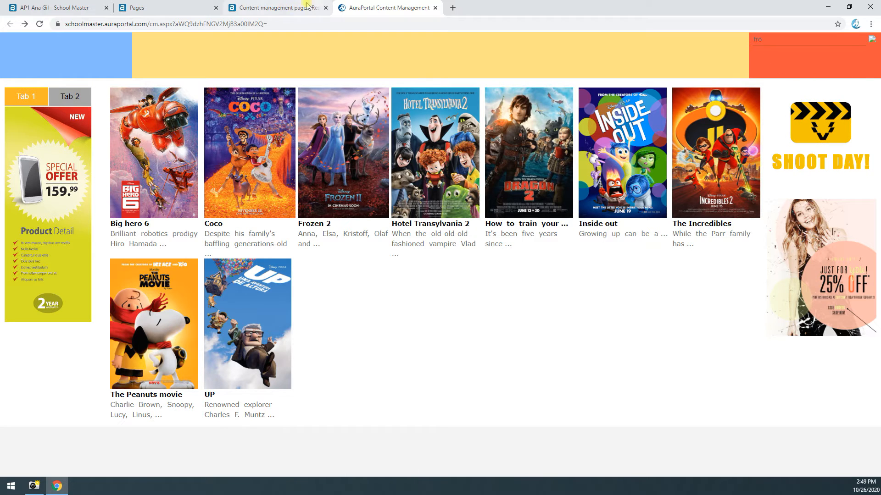
Step: Switch to the DEMO page's layout, remove the background color of space 1.3, and set its top content position to 20 px
{"action": "left_click", "coordinate": [280, 8]}
{"action": "left_click", "coordinate": [823, 169]}
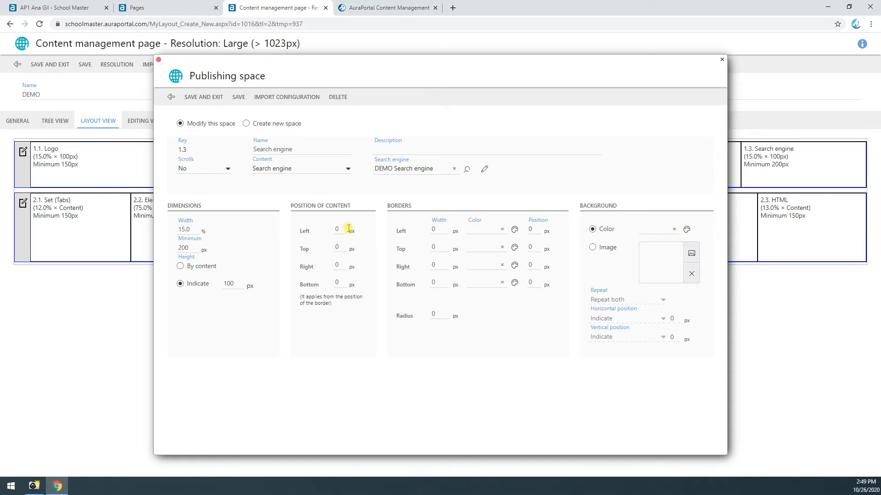
{"action": "left_click", "coordinate": [336, 247]}
Step: Edit the DEMO Search engine and give it the title Seach in the Roboto medium font
{"action": "left_click", "coordinate": [485, 170]}
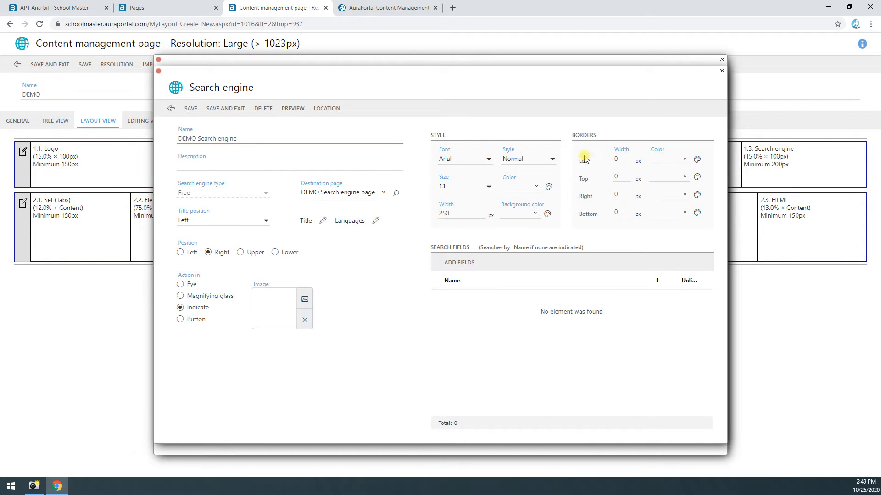
{"action": "left_click", "coordinate": [319, 225]}
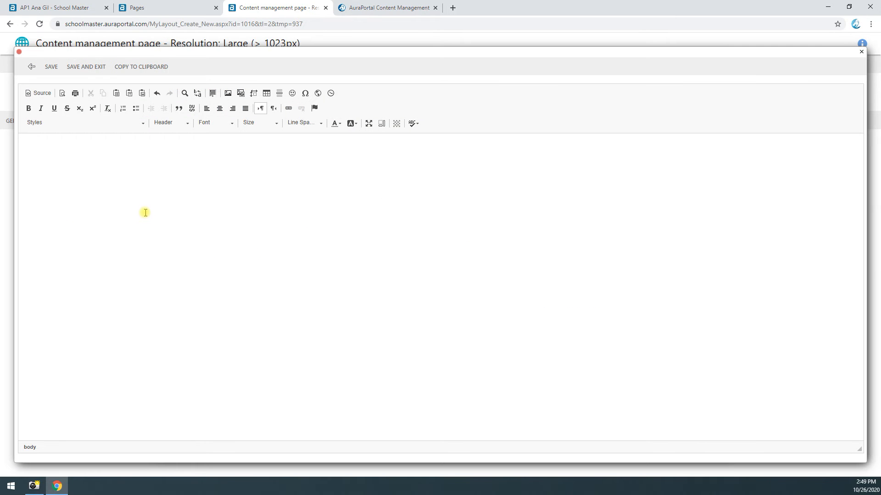
{"action": "key", "text": "ctrl+a"}
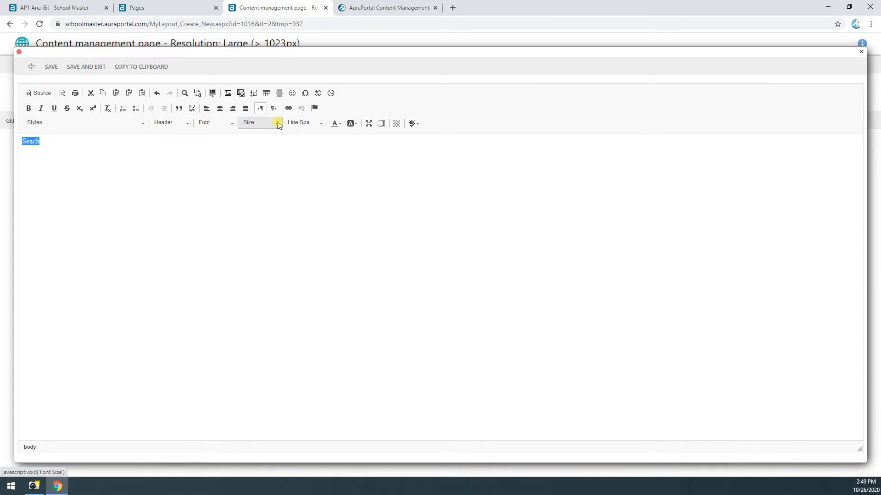
{"action": "left_click", "coordinate": [222, 124]}
{"action": "scroll", "coordinate": [220, 183], "scroll_direction": "down", "scroll_amount": 5}
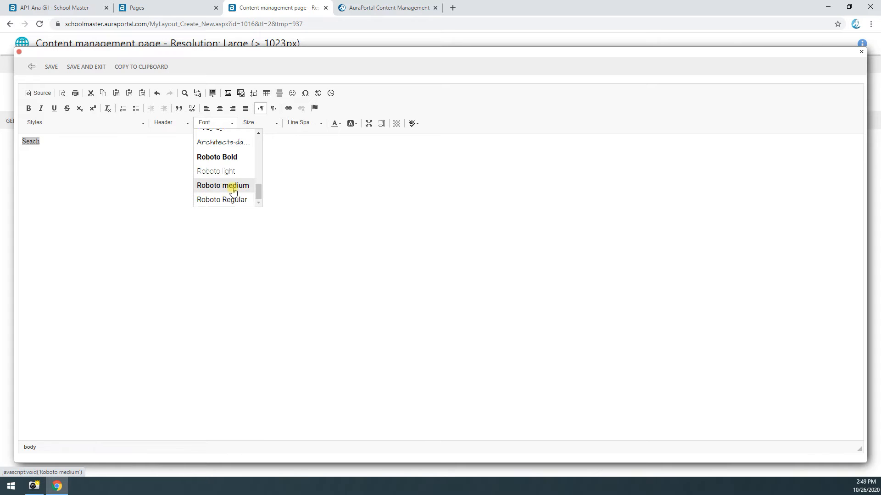
{"action": "left_click", "coordinate": [231, 185]}
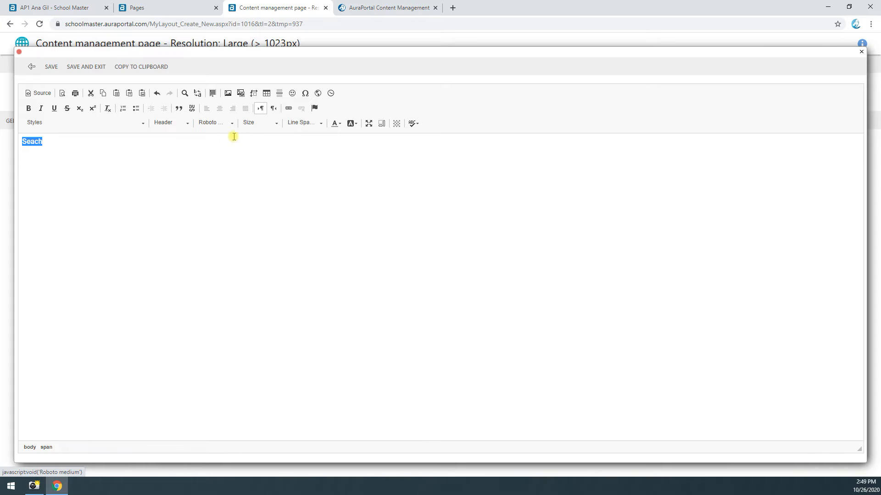
Step: Color the title text dark gray, set its font size to 11, and save the title
{"action": "left_click", "coordinate": [338, 123]}
{"action": "left_click", "coordinate": [362, 202]}
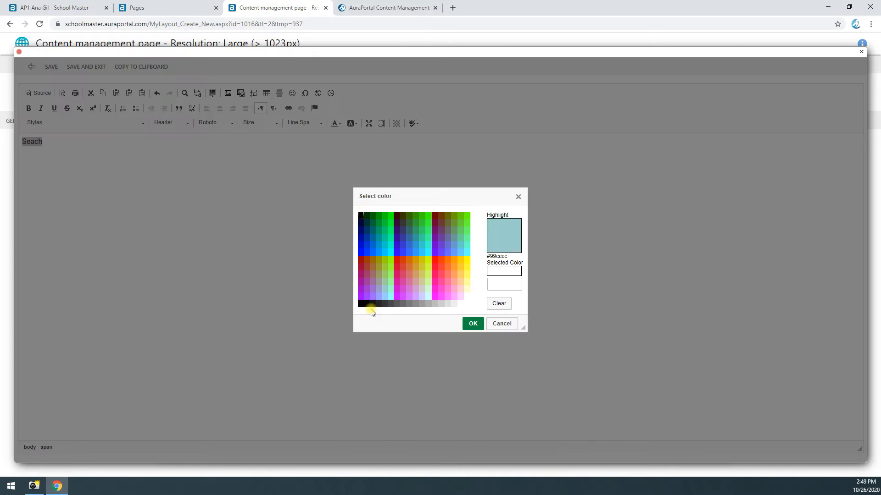
{"action": "left_click", "coordinate": [378, 305]}
{"action": "left_click", "coordinate": [472, 323]}
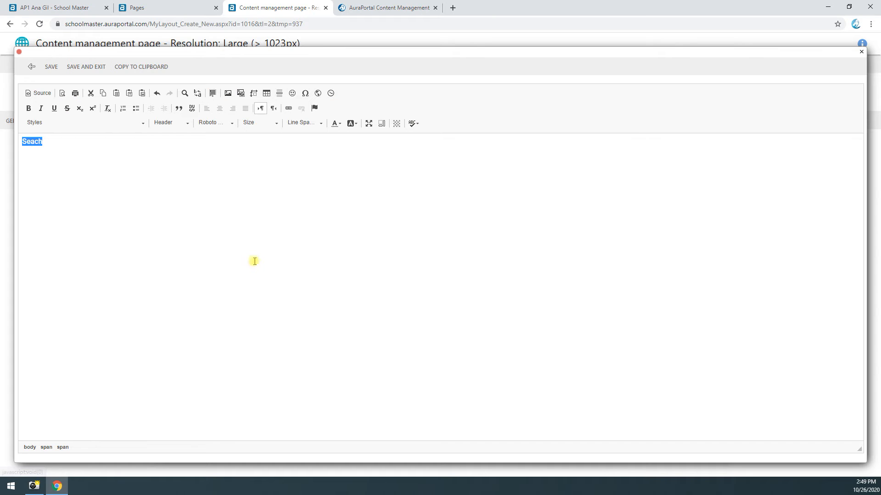
{"action": "left_click", "coordinate": [275, 123]}
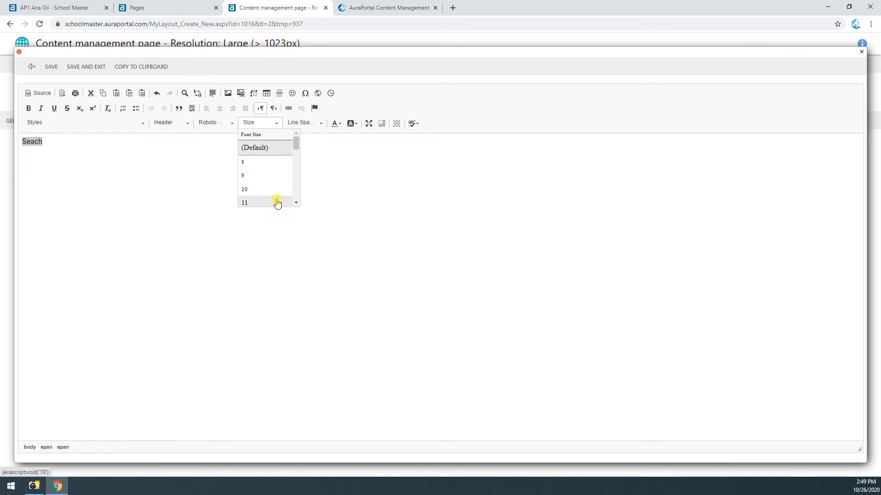
{"action": "left_click", "coordinate": [277, 200]}
{"action": "left_click", "coordinate": [100, 67]}
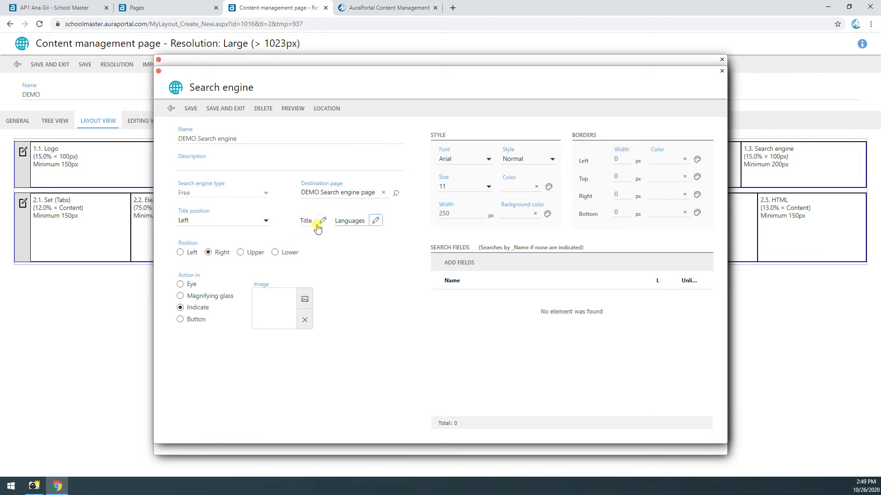
Step: Set the title position to Upper and the search action to Magnifying glass, and save the search engine
{"action": "left_click", "coordinate": [210, 220]}
{"action": "left_click", "coordinate": [200, 249]}
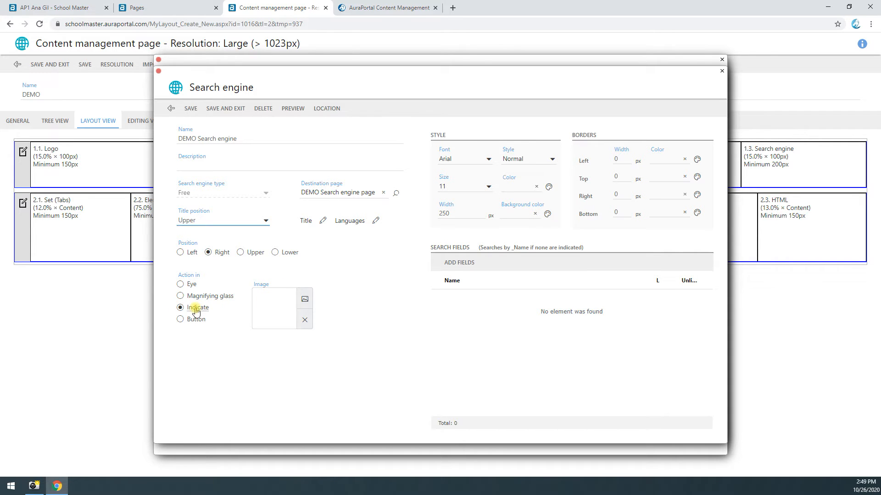
{"action": "left_click", "coordinate": [180, 283]}
{"action": "left_click", "coordinate": [180, 296]}
{"action": "left_click", "coordinate": [179, 320]}
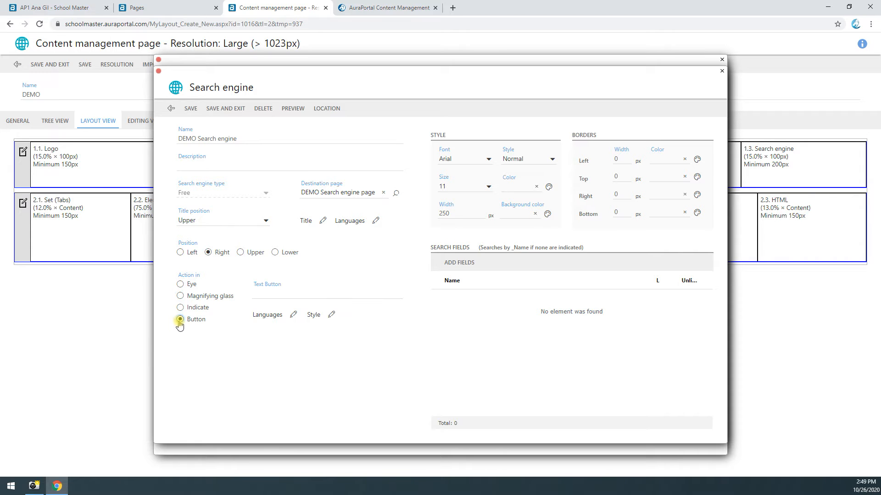
{"action": "left_click", "coordinate": [180, 296]}
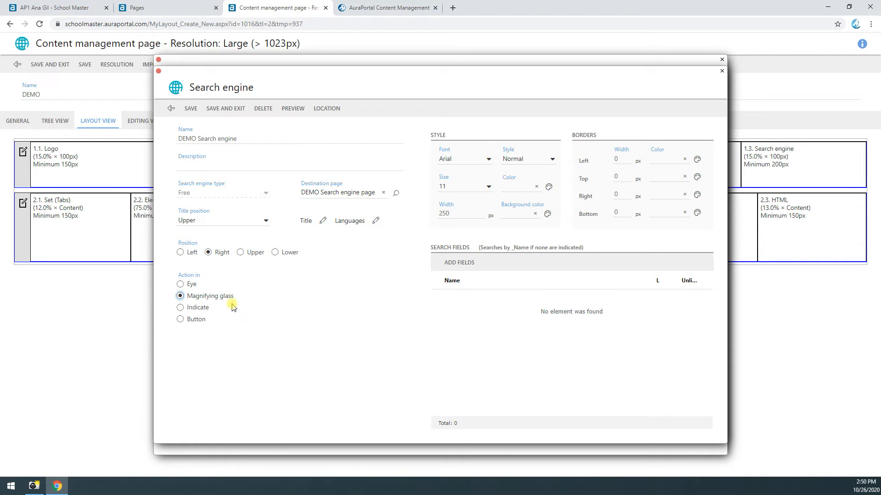
{"action": "left_click", "coordinate": [191, 109]}
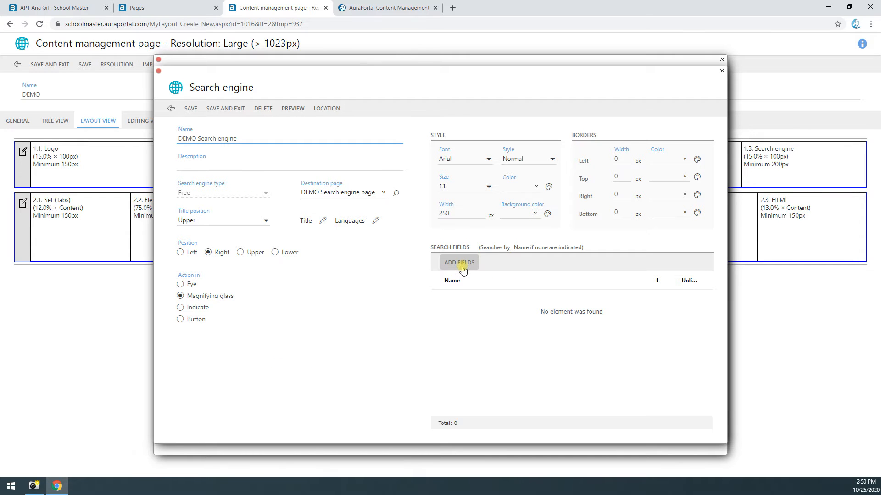
Step: Add the panel fields _Name and 3_Description as search fields of the search engine
{"action": "left_click", "coordinate": [464, 266]}
{"action": "left_click", "coordinate": [456, 263]}
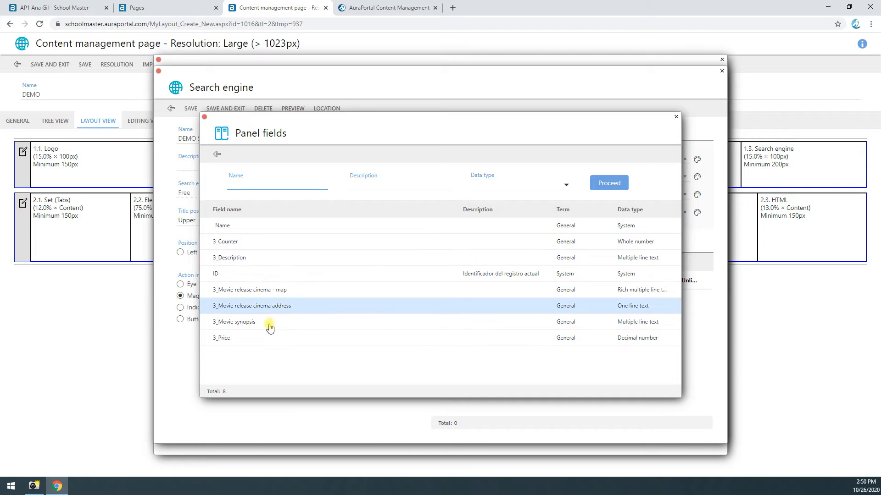
{"action": "left_click", "coordinate": [242, 230]}
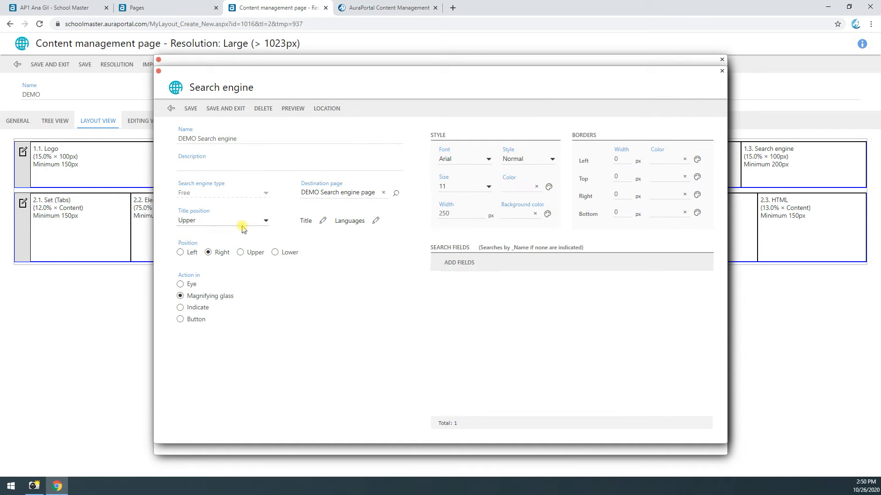
{"action": "left_click", "coordinate": [457, 270]}
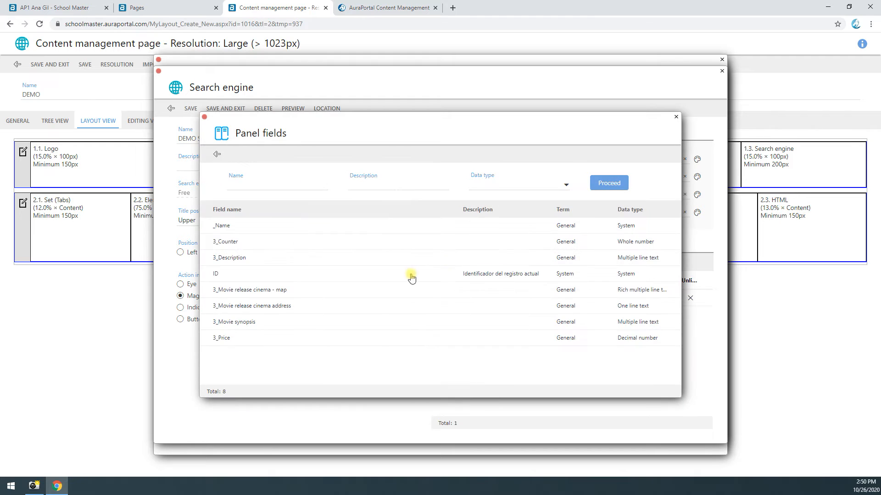
{"action": "left_click", "coordinate": [254, 260]}
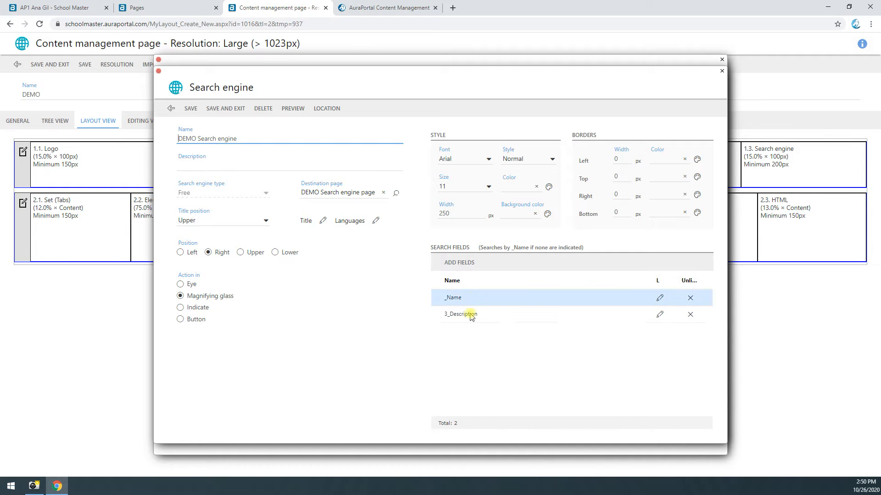
{"action": "double_click", "coordinate": [518, 248]}
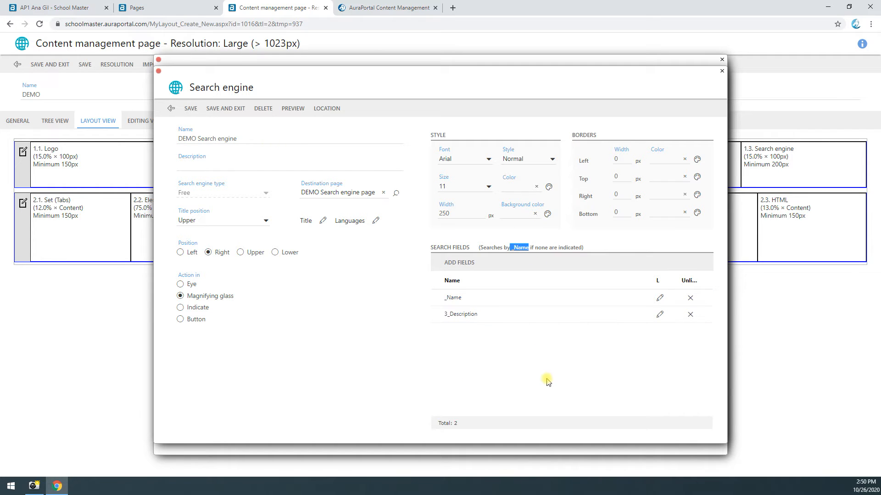
Step: Save and close the edited search engine and its publishing space, and reload the published page to apply the changes
{"action": "left_click", "coordinate": [229, 110]}
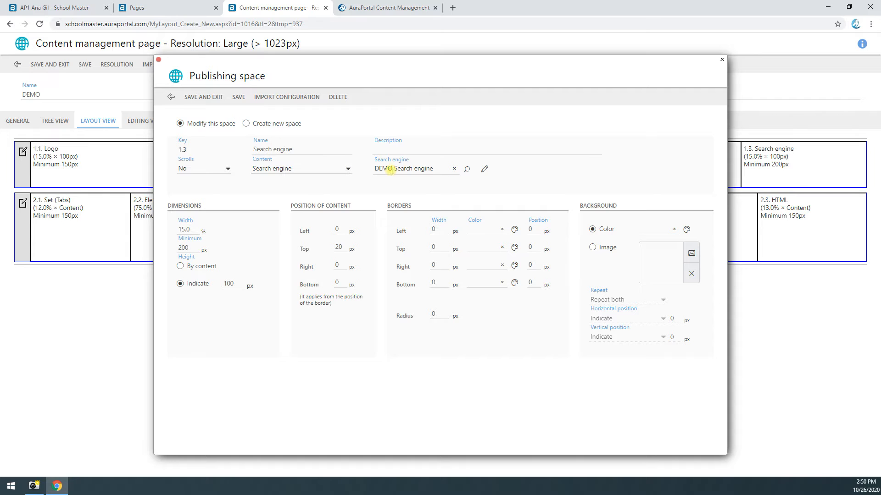
{"action": "left_click", "coordinate": [211, 97]}
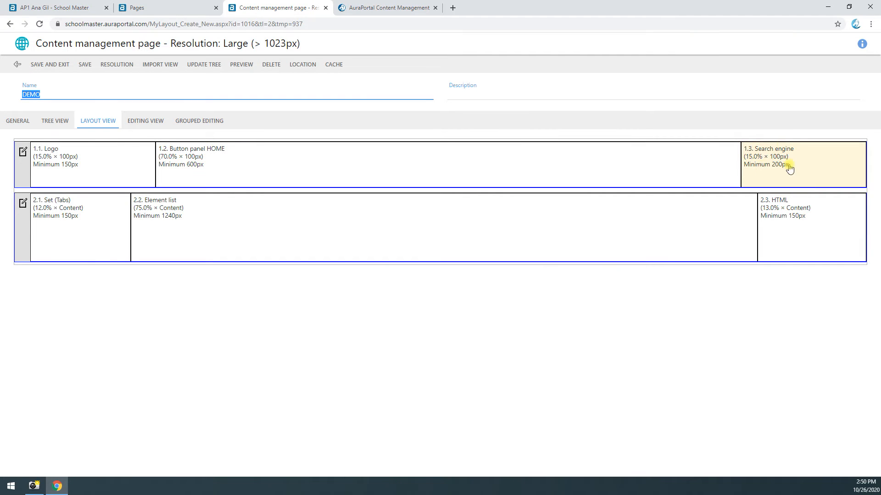
{"action": "left_click", "coordinate": [381, 9]}
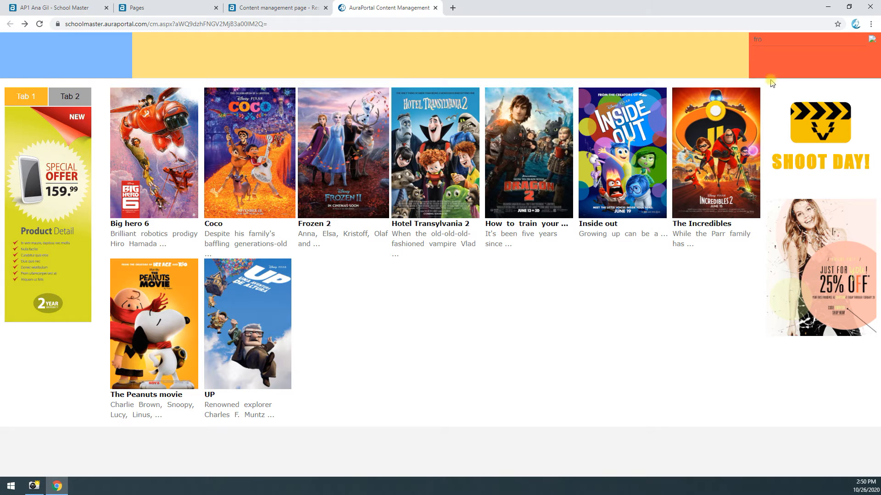
{"action": "left_click", "coordinate": [39, 25]}
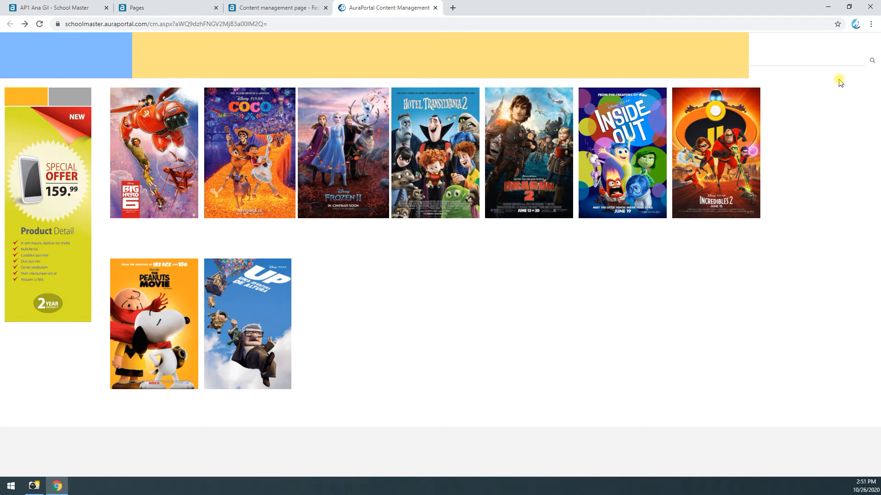
Step: Test the header search engine on the published page by searching for "fro", and return to the page
{"action": "double_click", "coordinate": [758, 48]}
{"action": "left_click", "coordinate": [761, 63]}
{"action": "type", "text": "fro"}
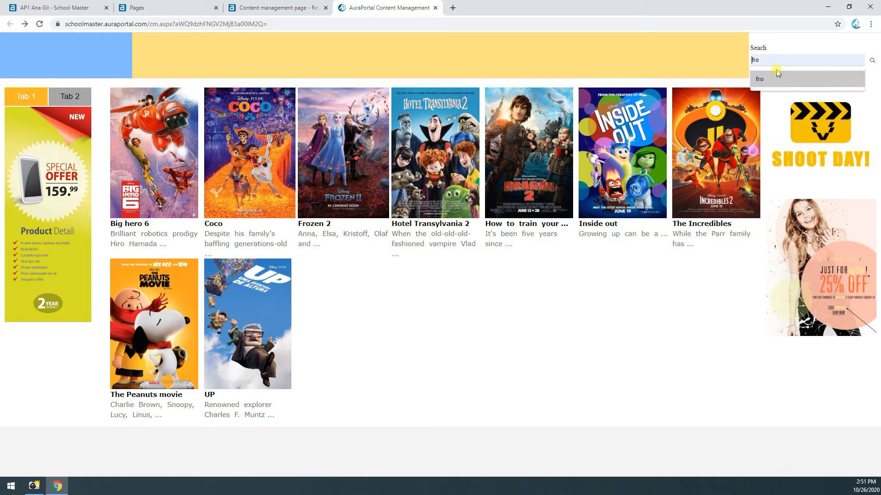
{"action": "left_click", "coordinate": [760, 80]}
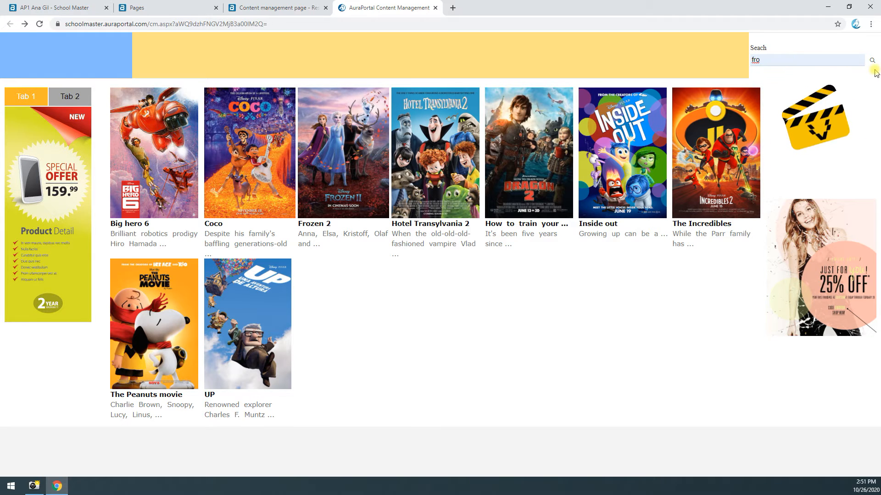
{"action": "left_click", "coordinate": [873, 61]}
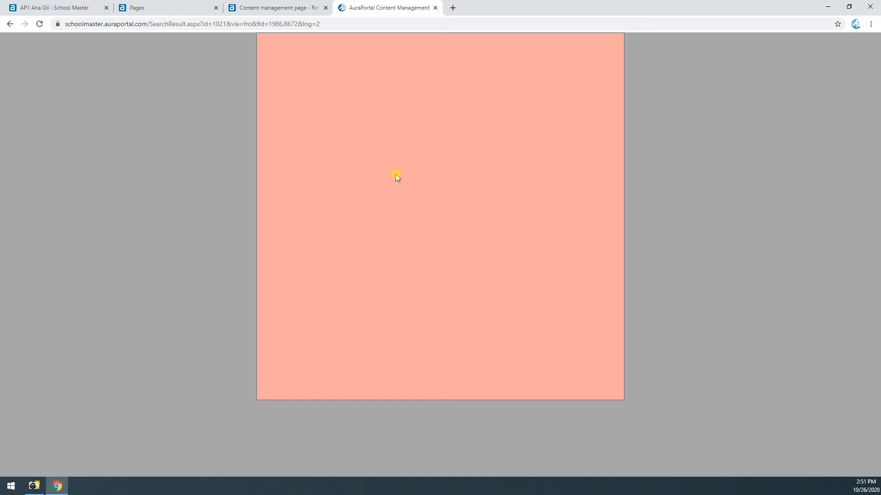
{"action": "left_click", "coordinate": [9, 24]}
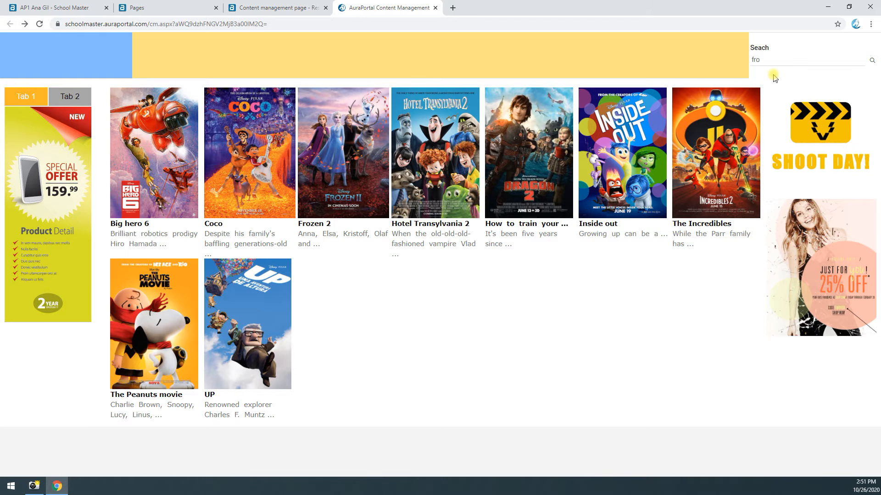
{"action": "double_click", "coordinate": [755, 48]}
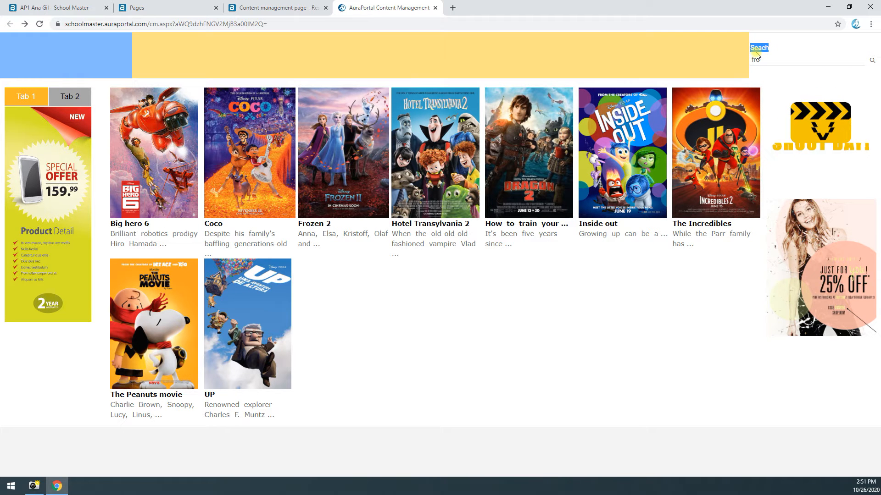
{"action": "left_click", "coordinate": [752, 47]}
{"action": "double_click", "coordinate": [756, 47]}
{"action": "left_click", "coordinate": [752, 47]}
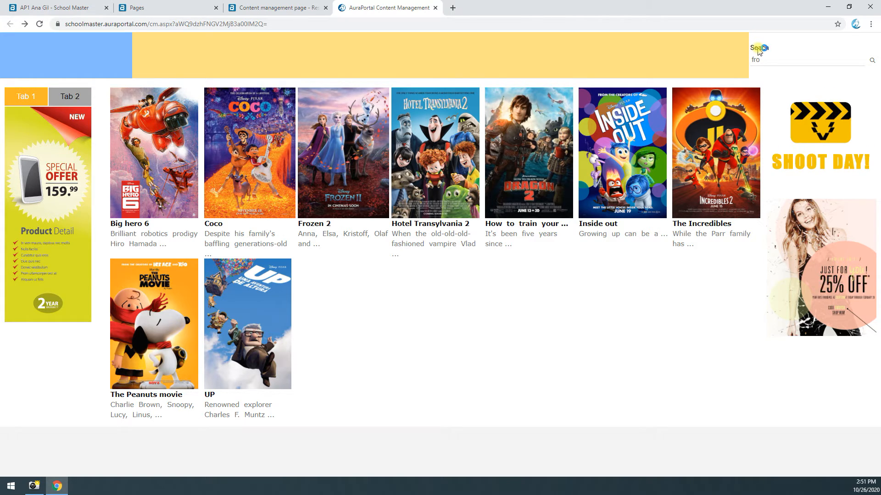
Step: Clear the browser's cookies and cached images and files for all time, and close the browser settings
{"action": "key", "text": "ctrl+shift+Delete"}
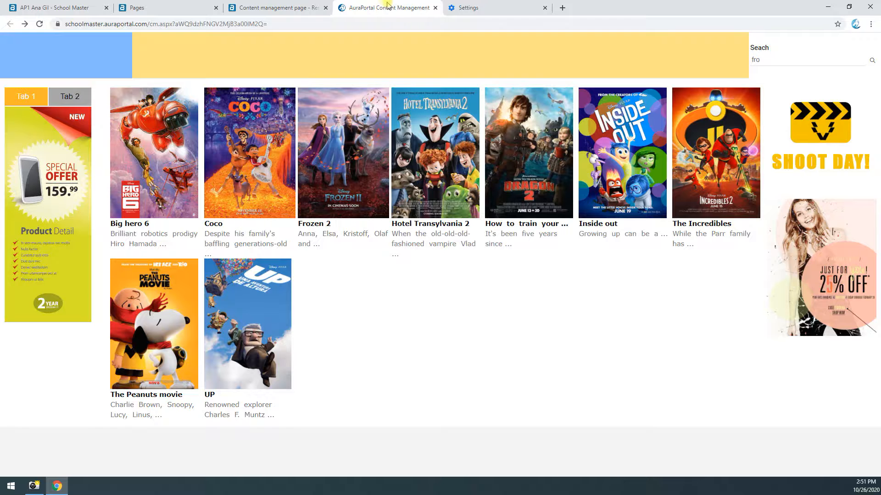
{"action": "left_click", "coordinate": [415, 6]}
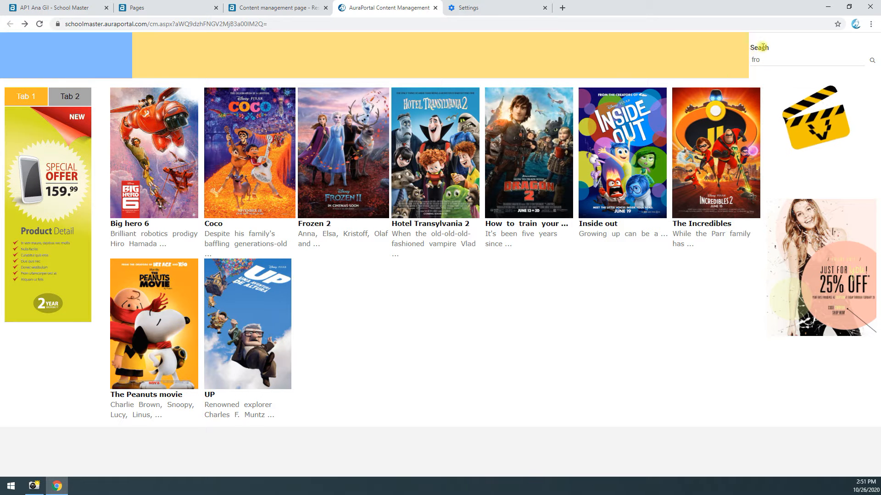
{"action": "double_click", "coordinate": [759, 48]}
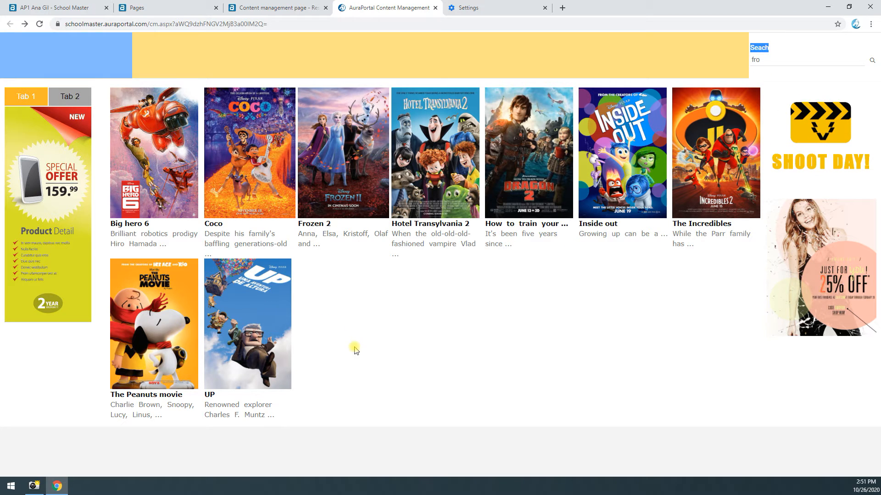
{"action": "left_click", "coordinate": [489, 7]}
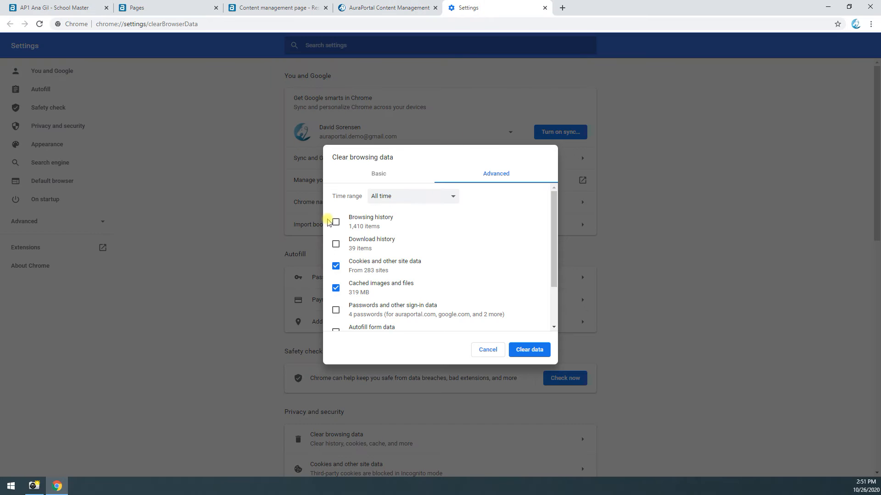
{"action": "left_click", "coordinate": [529, 351]}
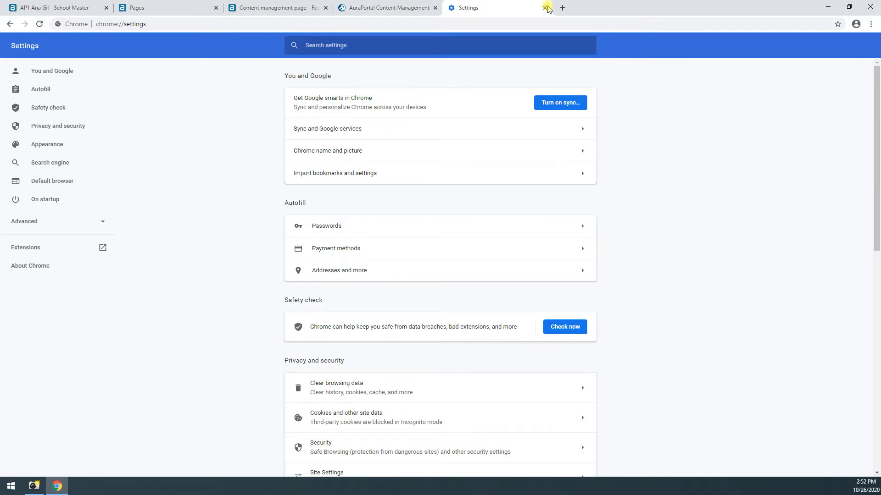
{"action": "left_click", "coordinate": [546, 7]}
Step: Return to the DEMO page's layout editor and check its cache option
{"action": "left_click", "coordinate": [275, 8]}
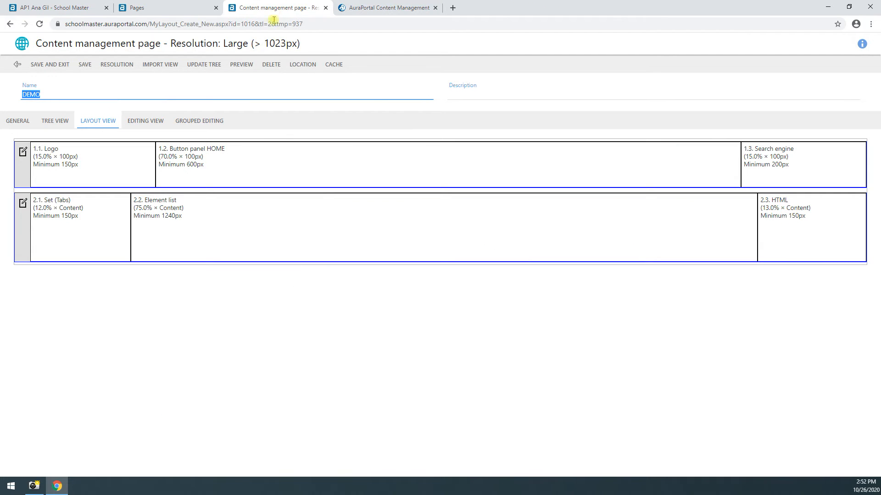
{"action": "left_click", "coordinate": [334, 66]}
{"action": "mouse_move", "coordinate": [331, 65]}
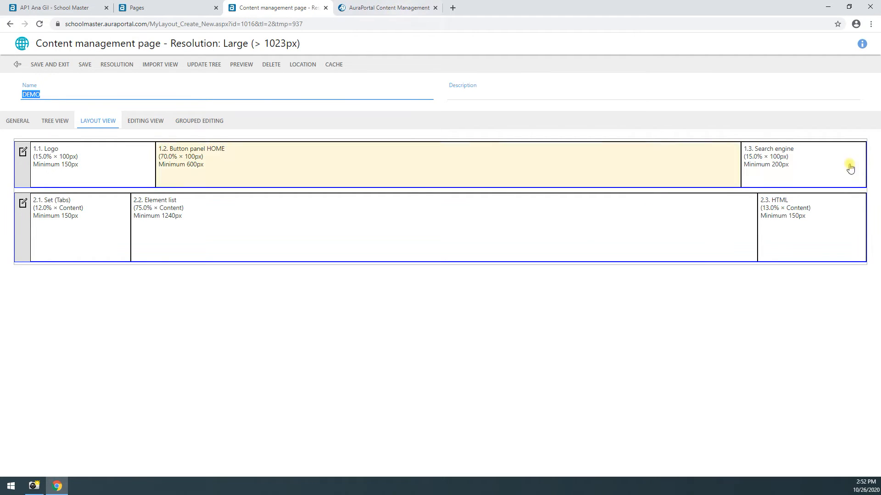
Step: Empty the search box on the published page, search for "fro" again, and return to the page
{"action": "left_click", "coordinate": [388, 7]}
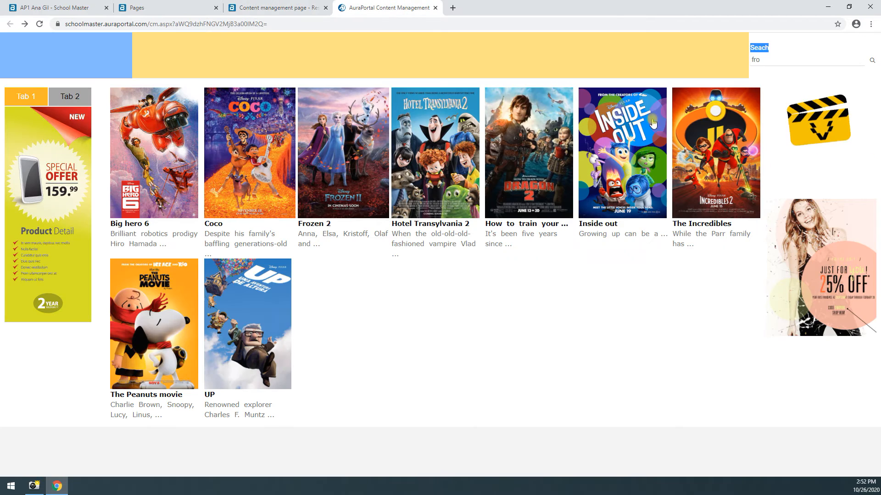
{"action": "left_click", "coordinate": [783, 46]}
{"action": "type", "text": "fro"}
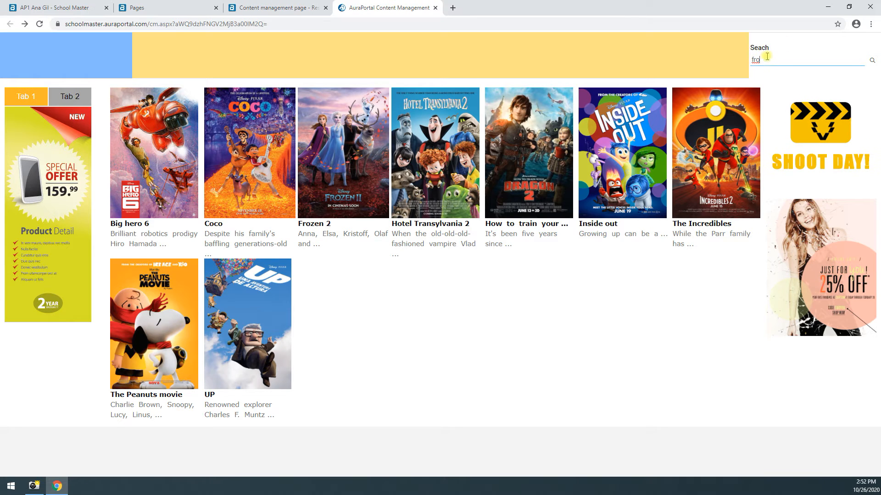
{"action": "left_click_drag", "start_coordinate": [767, 60], "coordinate": [721, 68]}
{"action": "key", "text": "BackSpace"}
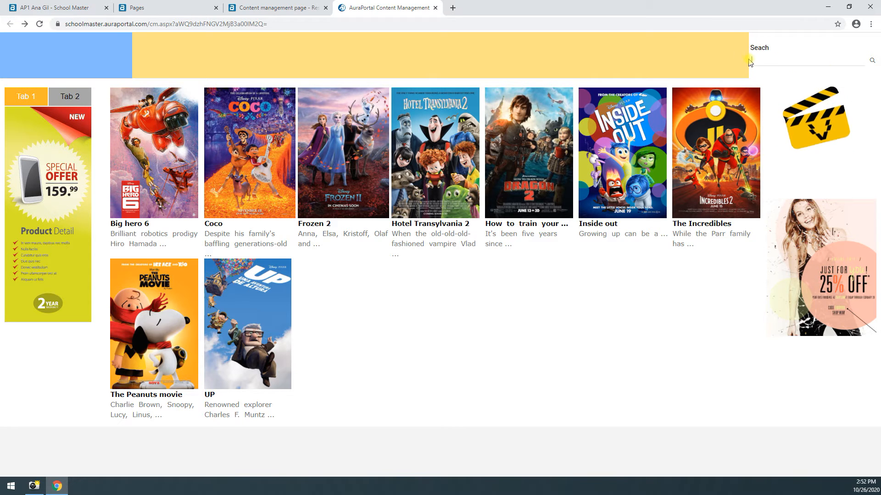
{"action": "left_click", "coordinate": [824, 60]}
{"action": "type", "text": "fro"}
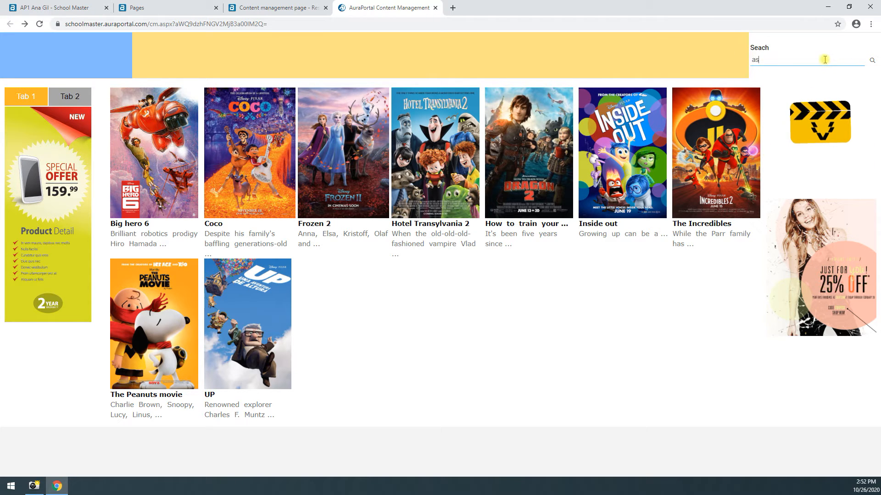
{"action": "left_click", "coordinate": [871, 60]}
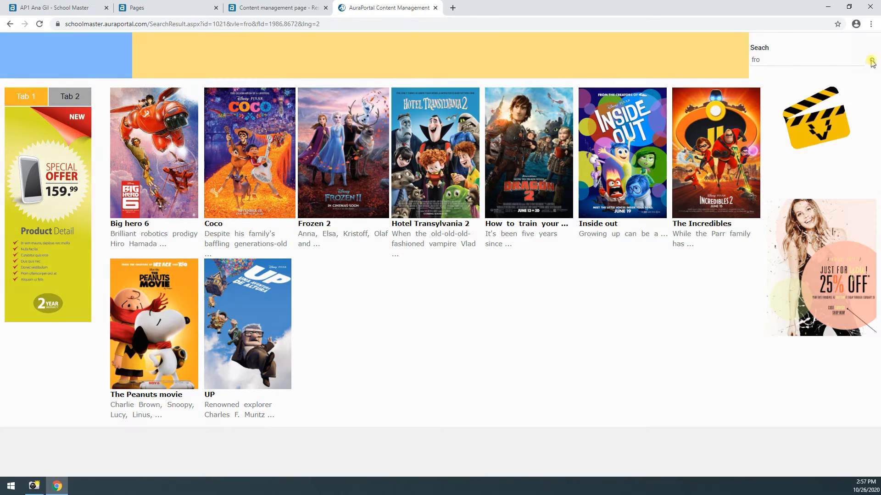
{"action": "left_click", "coordinate": [455, 106]}
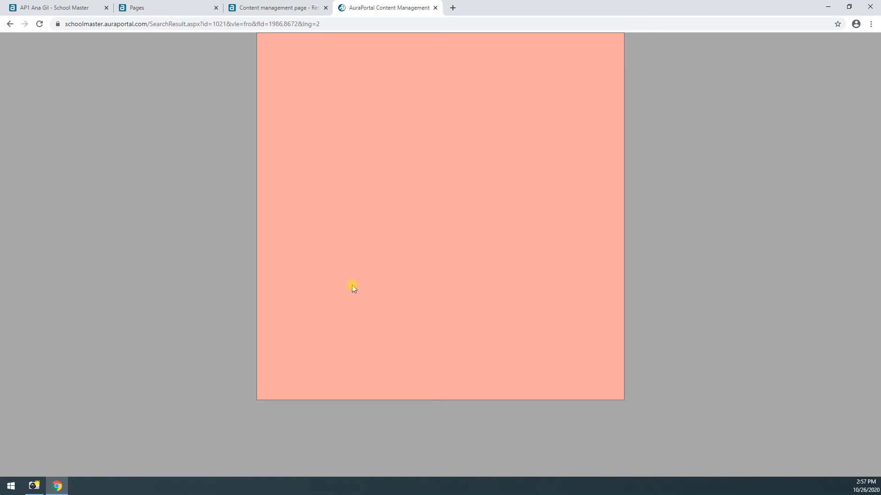
{"action": "left_click", "coordinate": [10, 23]}
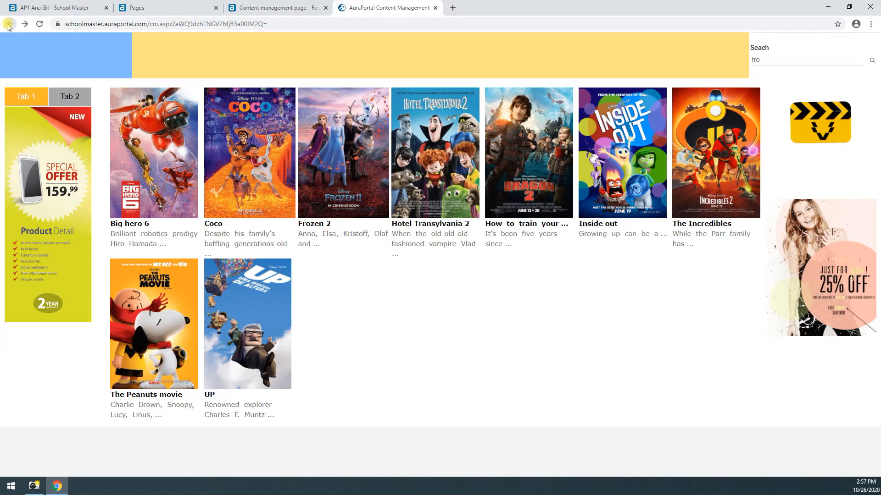
Step: Open the DEMO Search engine from publishing space 1.3 and review the pages available as its destination page
{"action": "left_click", "coordinate": [294, 10]}
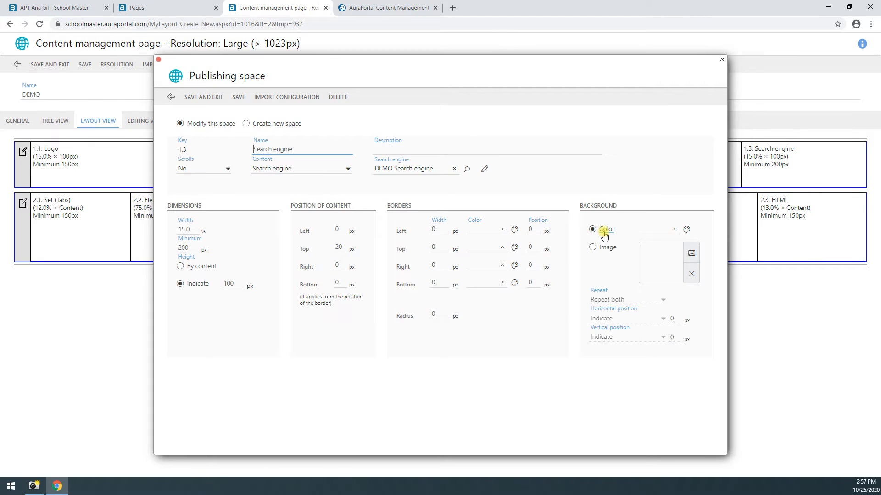
{"action": "left_click", "coordinate": [484, 169]}
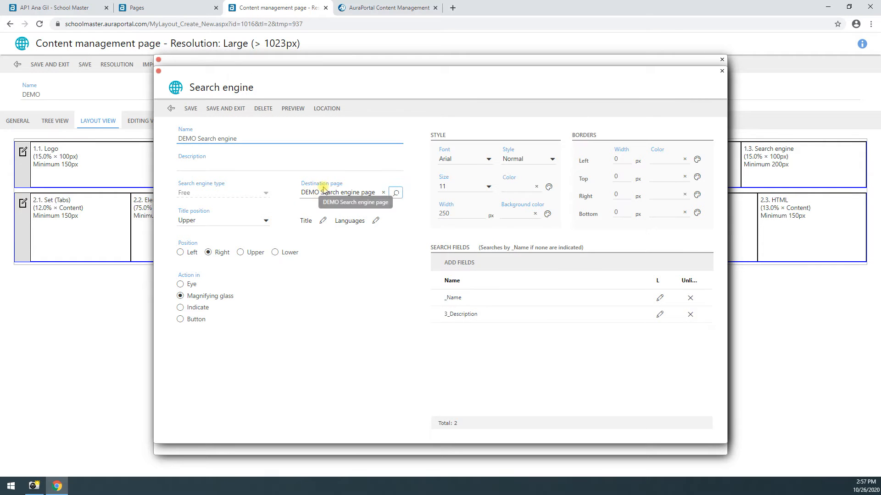
{"action": "left_click", "coordinate": [397, 197]}
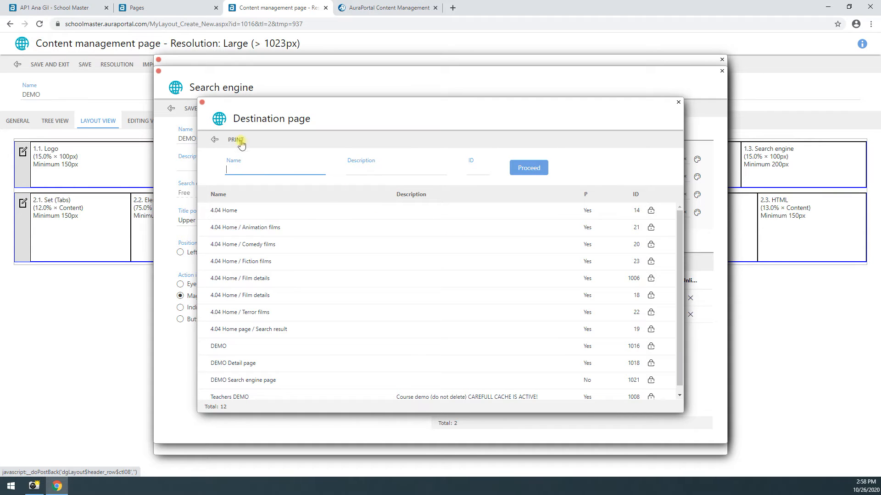
{"action": "left_click", "coordinate": [213, 142]}
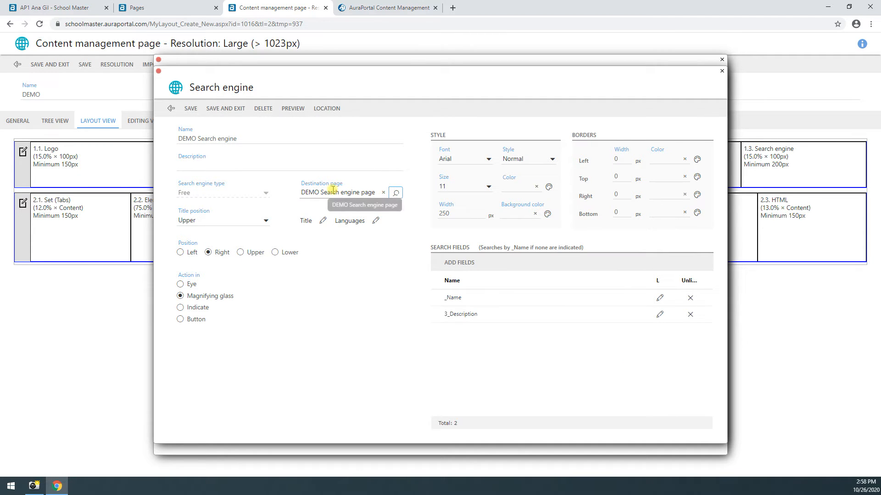
Step: Open the DEMO Search engine page for editing and inspect the settings of its publishing space 1.1
{"action": "left_click", "coordinate": [179, 11]}
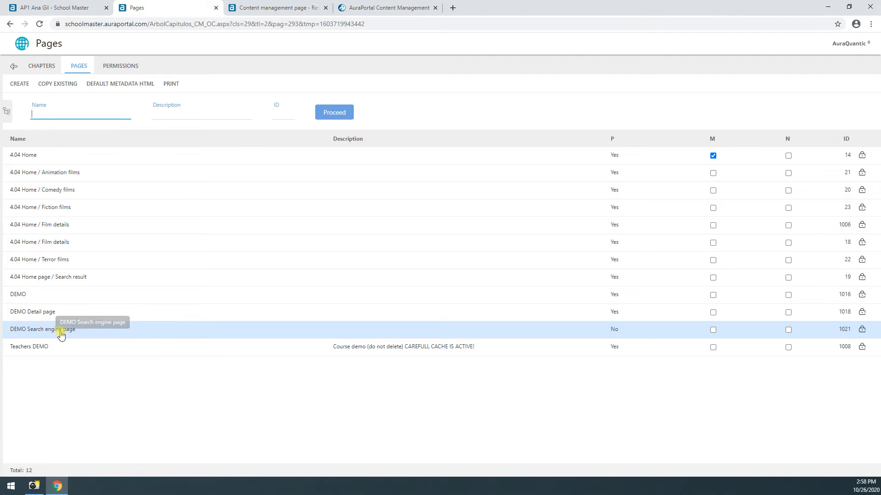
{"action": "left_click", "coordinate": [82, 332]}
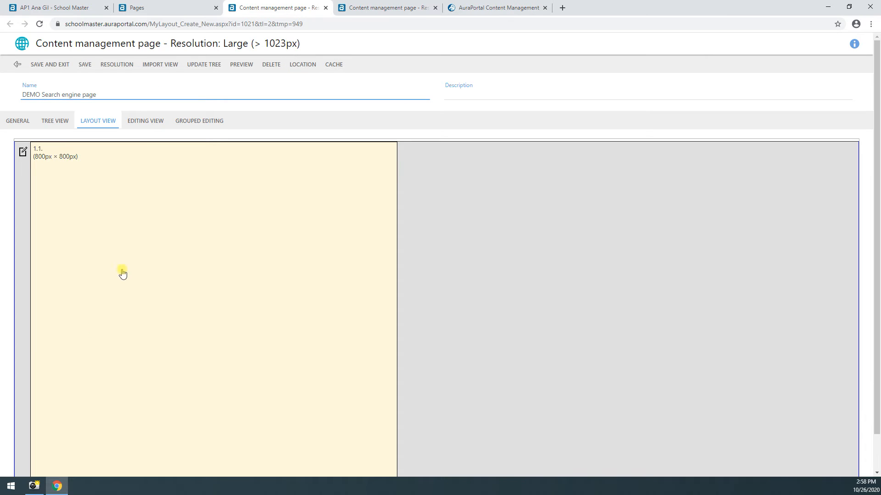
{"action": "left_click", "coordinate": [134, 177]}
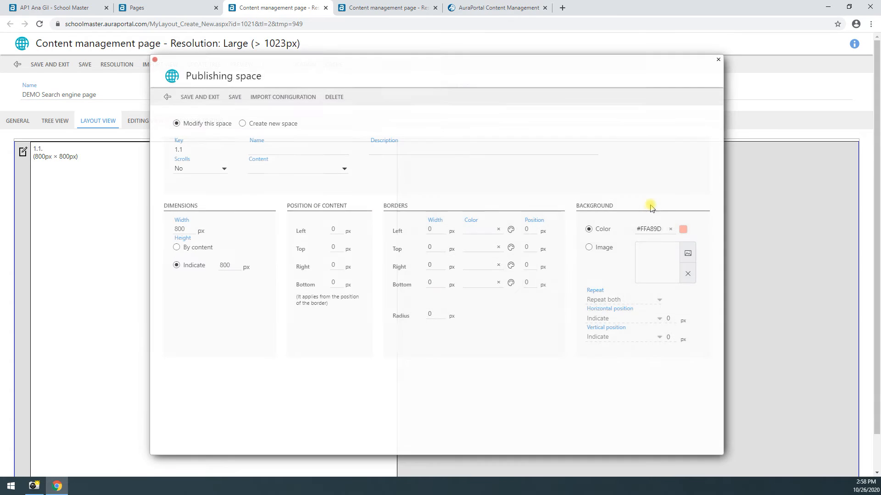
{"action": "left_click", "coordinate": [166, 98]}
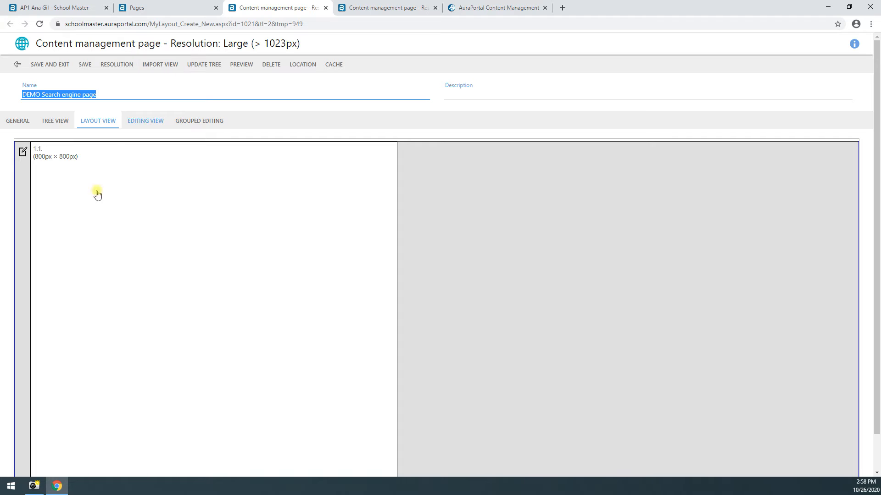
Step: Import the DEMO page's view into the DEMO Search engine page, confirming that it overwrites the page configuration
{"action": "left_click", "coordinate": [165, 7]}
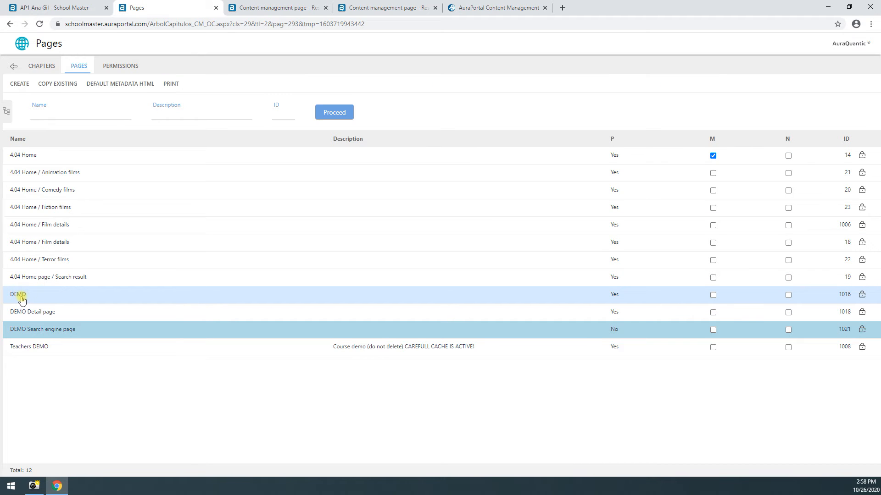
{"action": "left_click", "coordinate": [236, 10]}
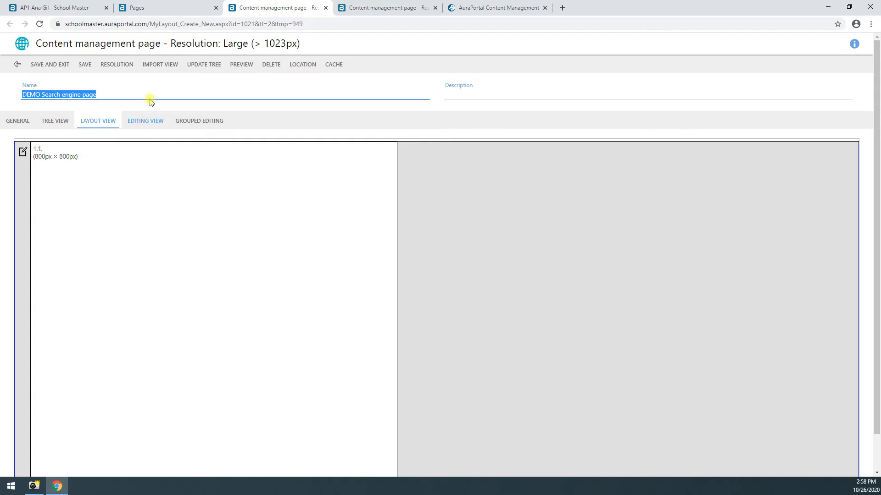
{"action": "left_click", "coordinate": [167, 69]}
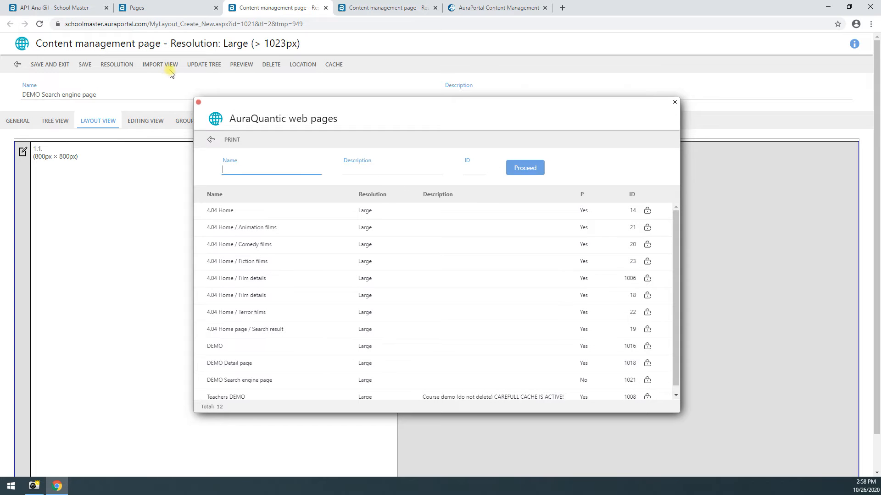
{"action": "left_click", "coordinate": [238, 351]}
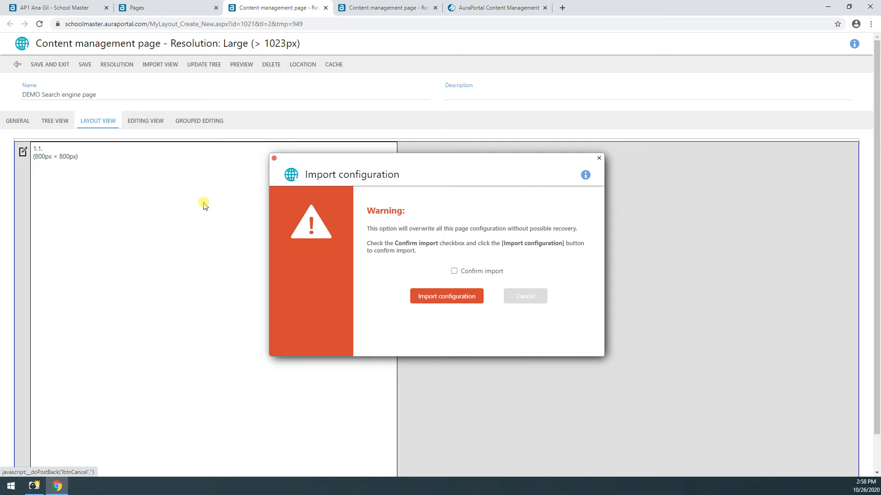
{"action": "left_click", "coordinate": [454, 272]}
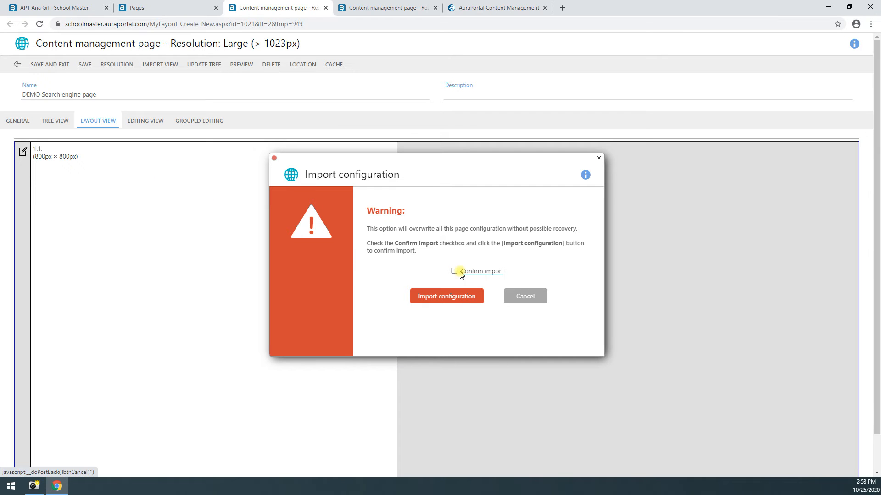
{"action": "left_click", "coordinate": [453, 302]}
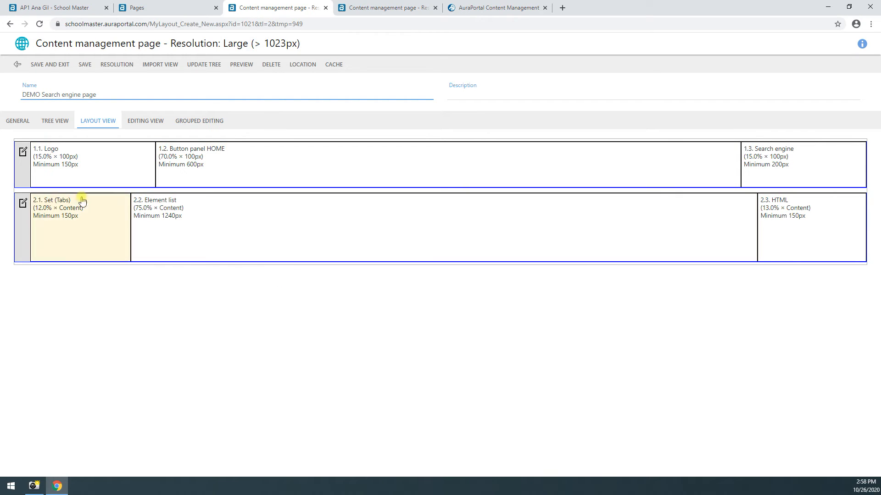
{"action": "left_click_drag", "start_coordinate": [54, 95], "coordinate": [92, 139]}
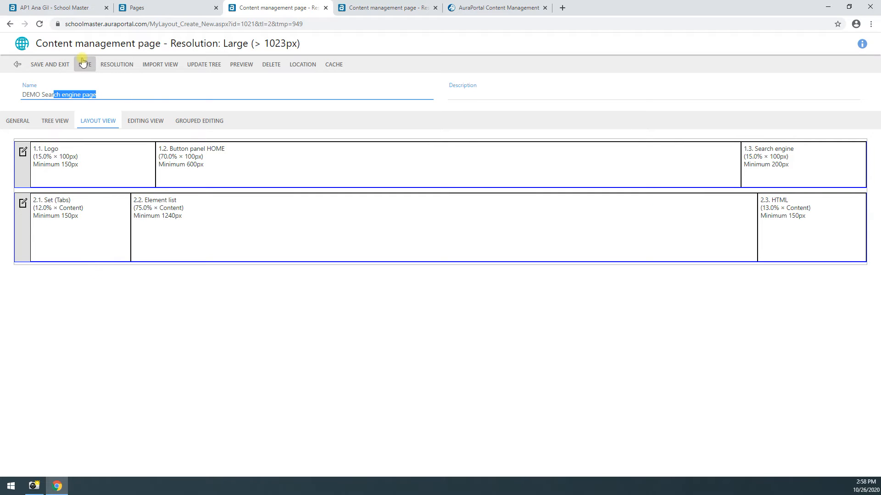
Step: Save and close the DEMO Search engine page, and test a search for "fro" on the reloaded published page
{"action": "left_click", "coordinate": [54, 67]}
{"action": "left_click", "coordinate": [374, 7]}
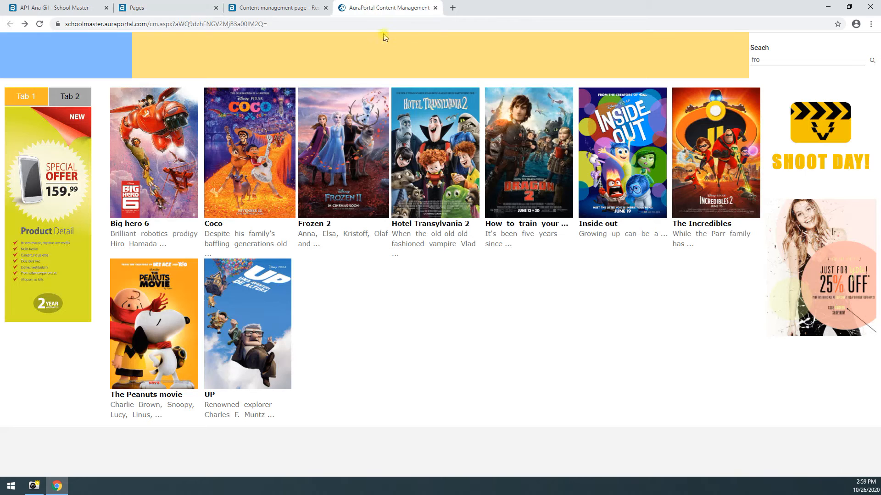
{"action": "left_click", "coordinate": [40, 23]}
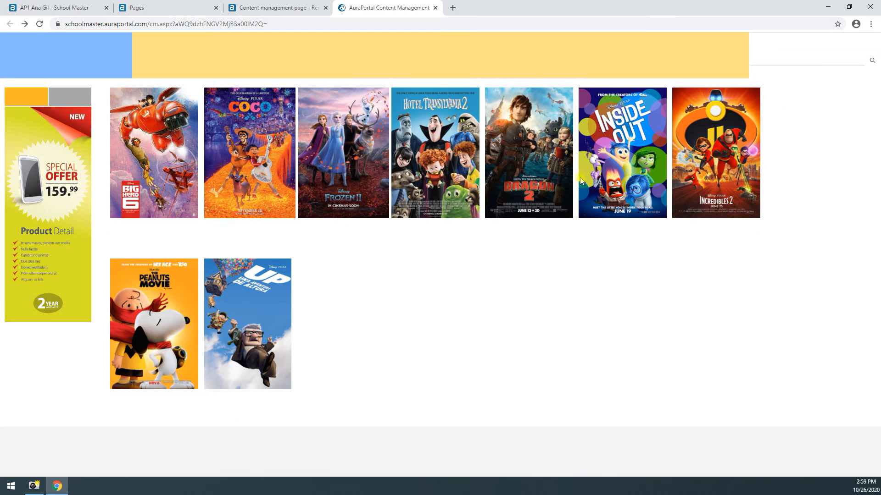
{"action": "left_click", "coordinate": [778, 64]}
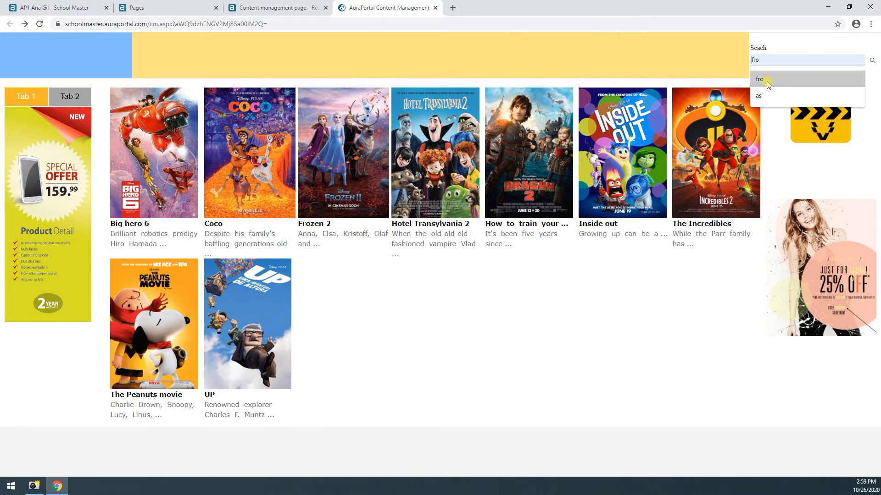
{"action": "left_click", "coordinate": [766, 82]}
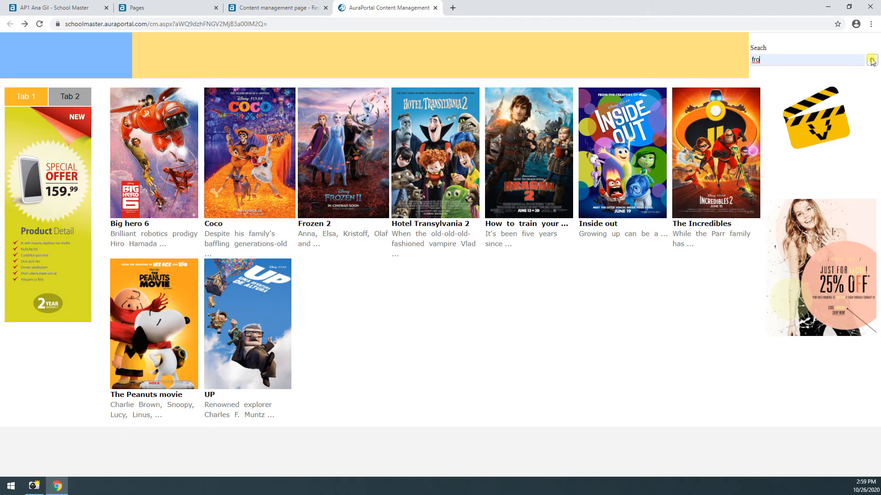
{"action": "left_click", "coordinate": [871, 60]}
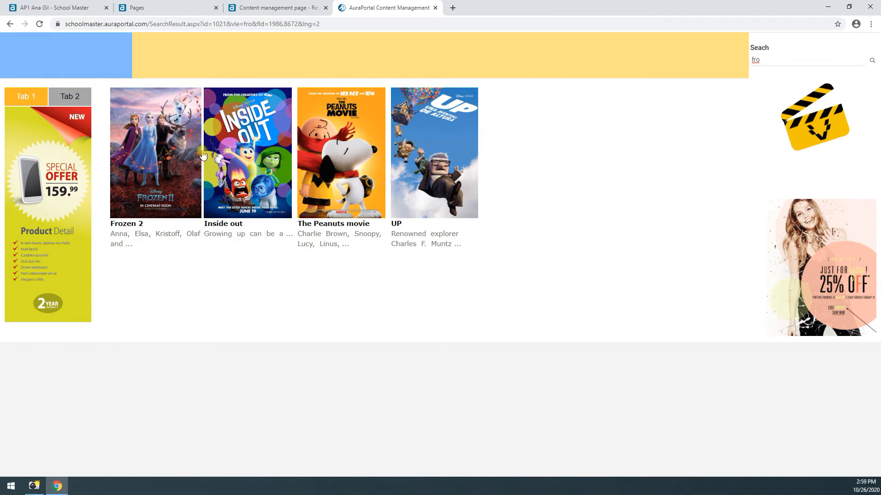
{"action": "left_click", "coordinate": [7, 24]}
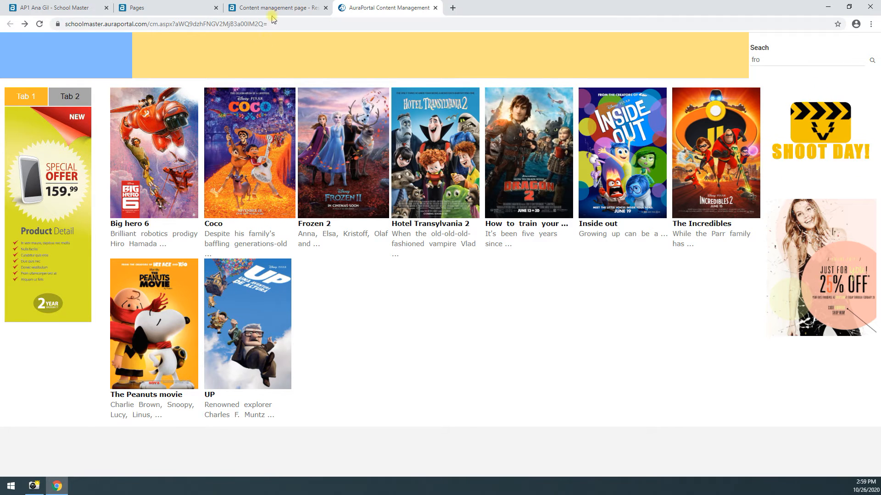
Step: Close the open search engine settings of the DEMO page, rename the page "DEMO (Home)" and save it
{"action": "left_click", "coordinate": [263, 8]}
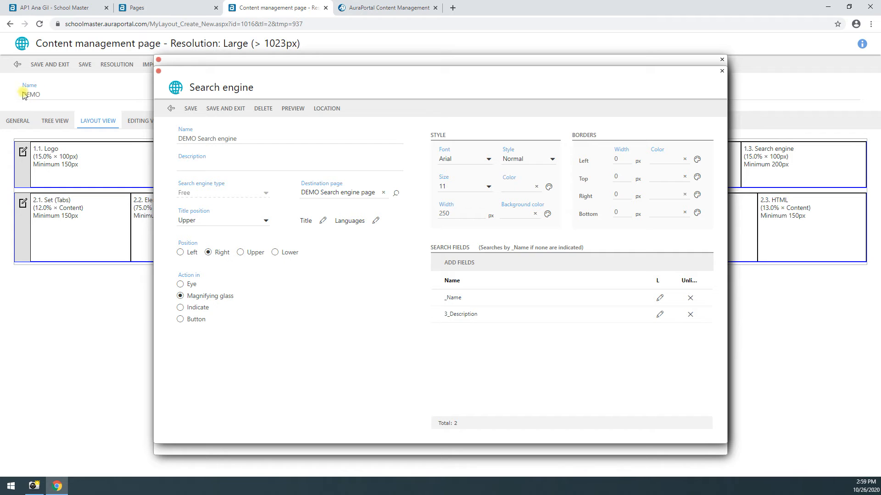
{"action": "left_click", "coordinate": [160, 71]}
{"action": "double_click", "coordinate": [39, 95]}
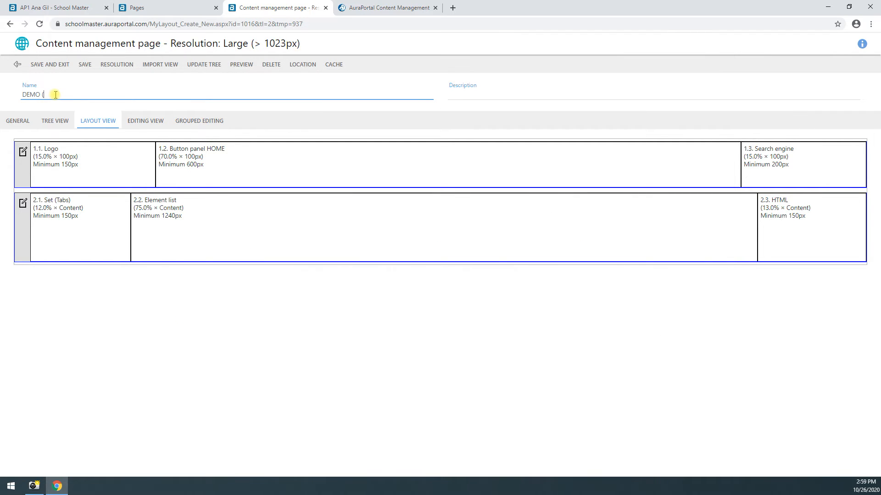
{"action": "type", "text": "(Home)"}
{"action": "left_click", "coordinate": [86, 67]}
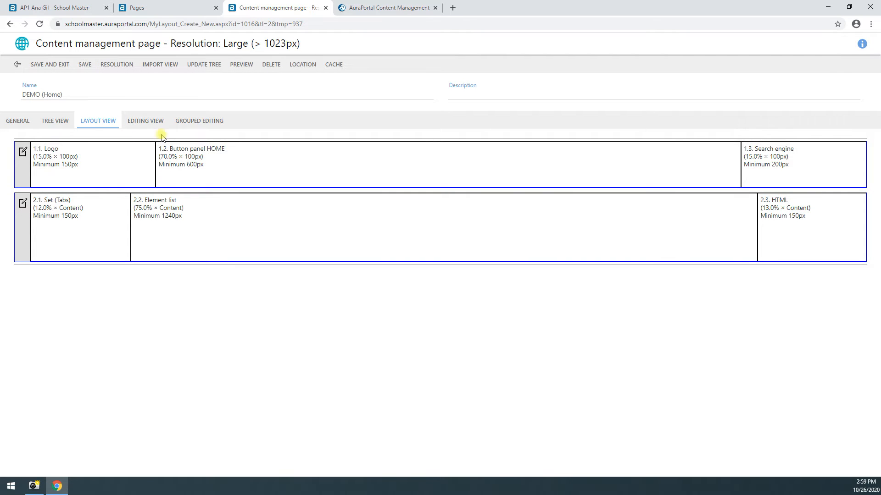
Step: Set the background color of publishing space 1.1 Logo to orange #FD5602 and save the space
{"action": "left_click", "coordinate": [57, 158]}
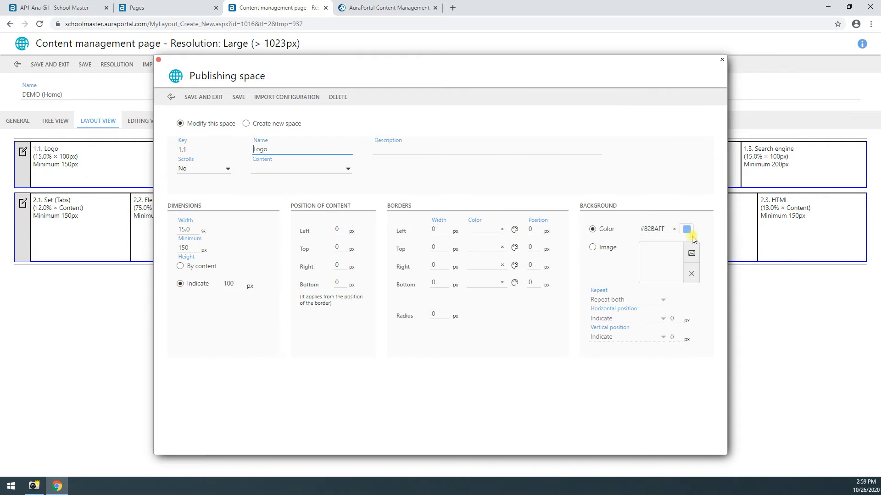
{"action": "left_click", "coordinate": [686, 230]}
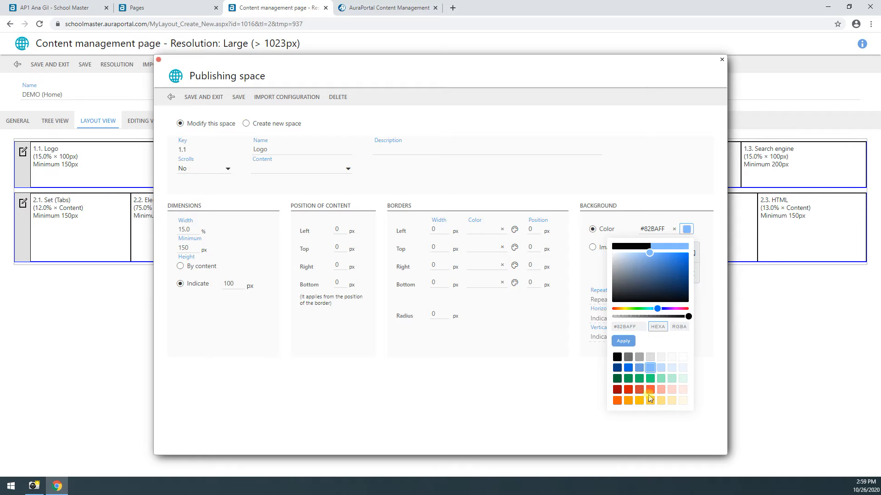
{"action": "left_click", "coordinate": [617, 402]}
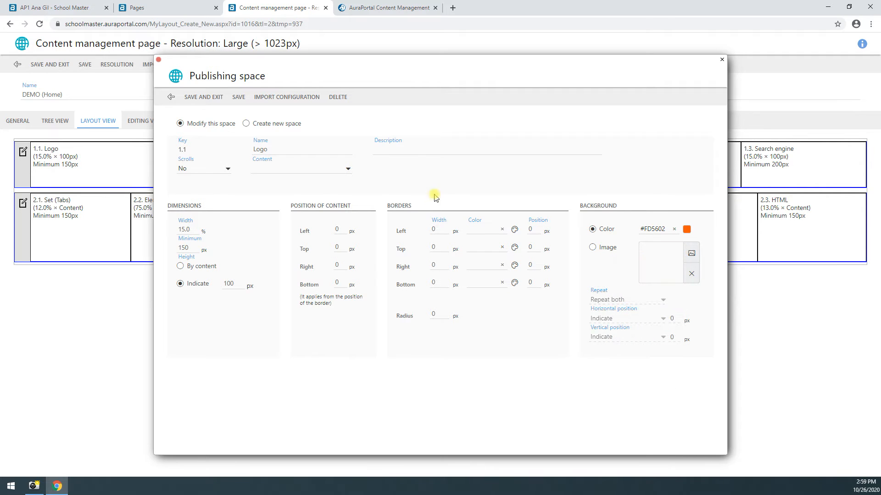
{"action": "left_click", "coordinate": [214, 104]}
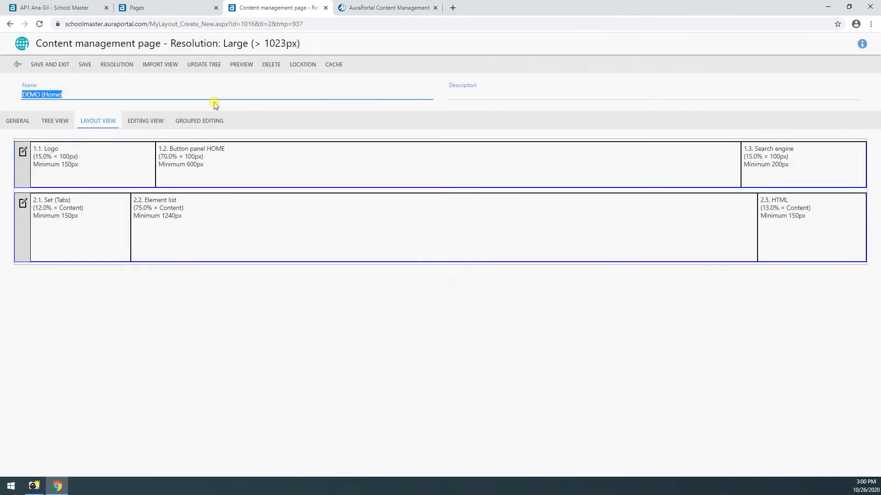
Step: Search the published page for "frozen" twice, comparing the results page with the home page and returning to it each time
{"action": "left_click", "coordinate": [389, 7]}
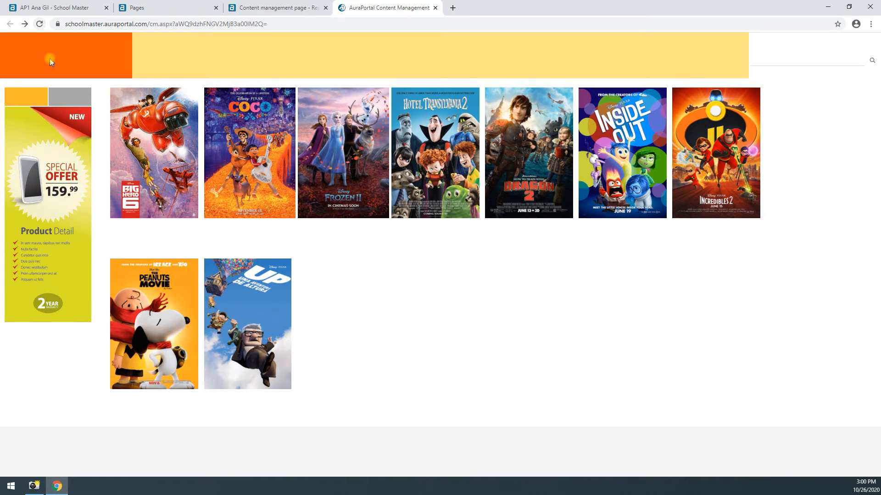
{"action": "left_click", "coordinate": [768, 60]}
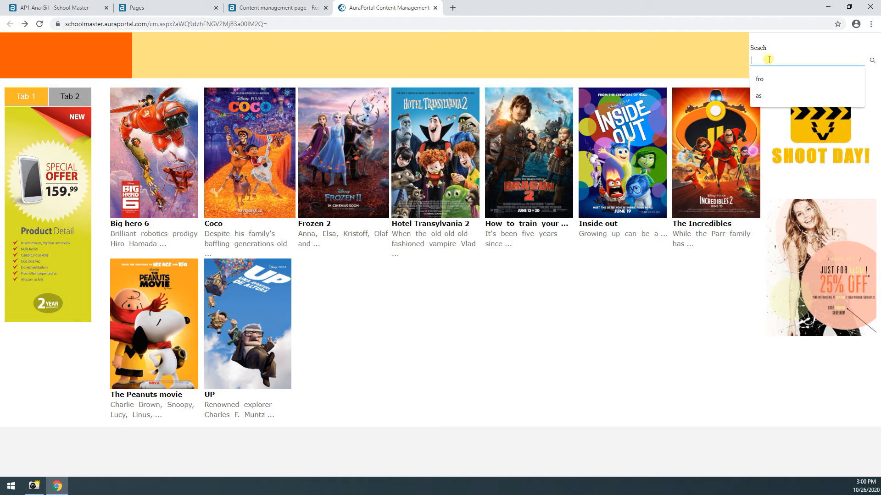
{"action": "type", "text": "frp"}
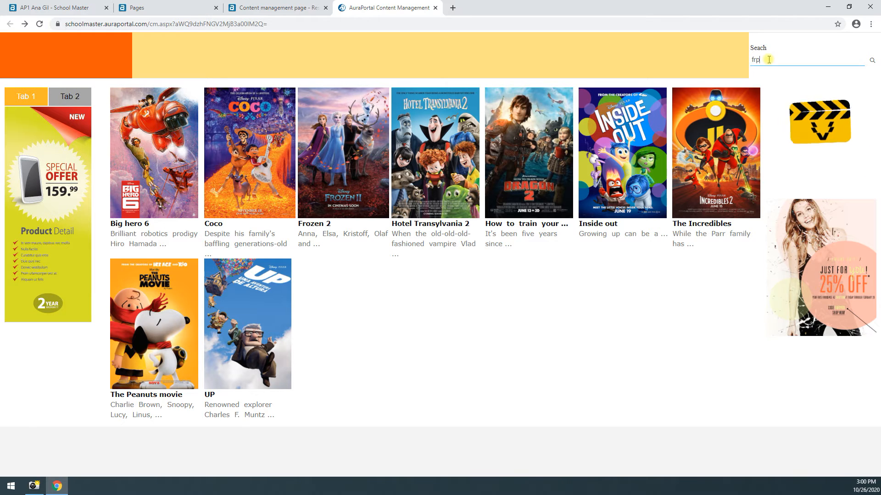
{"action": "type", "text": "zen"}
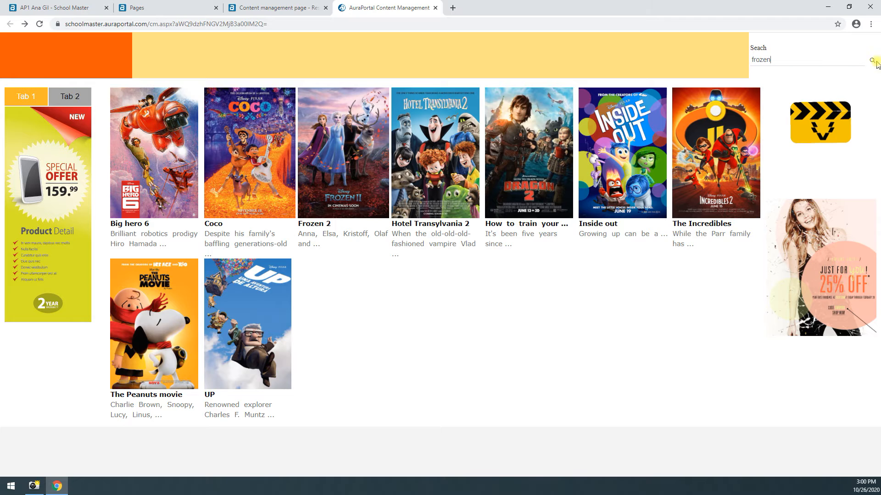
{"action": "left_click", "coordinate": [873, 61]}
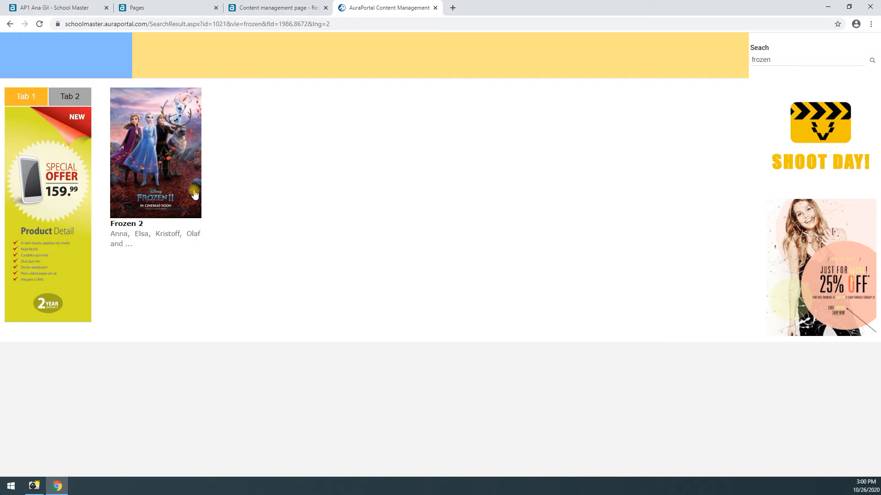
{"action": "left_click", "coordinate": [9, 25]}
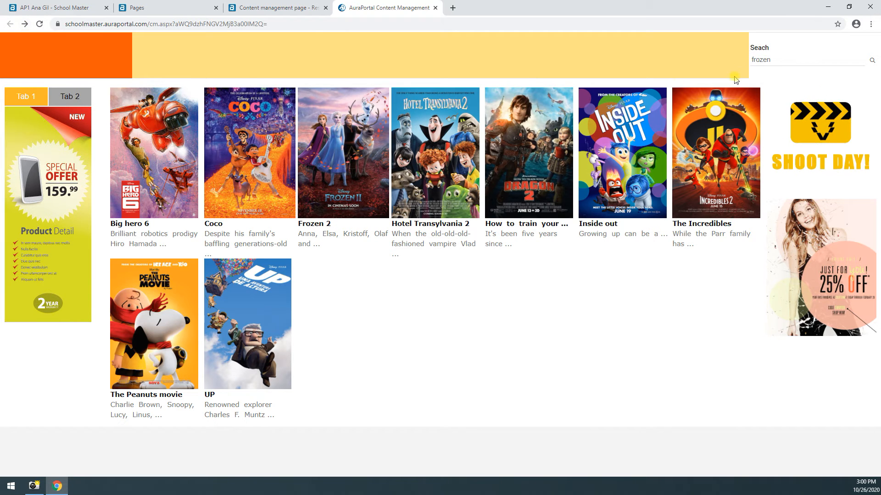
{"action": "left_click", "coordinate": [872, 60]}
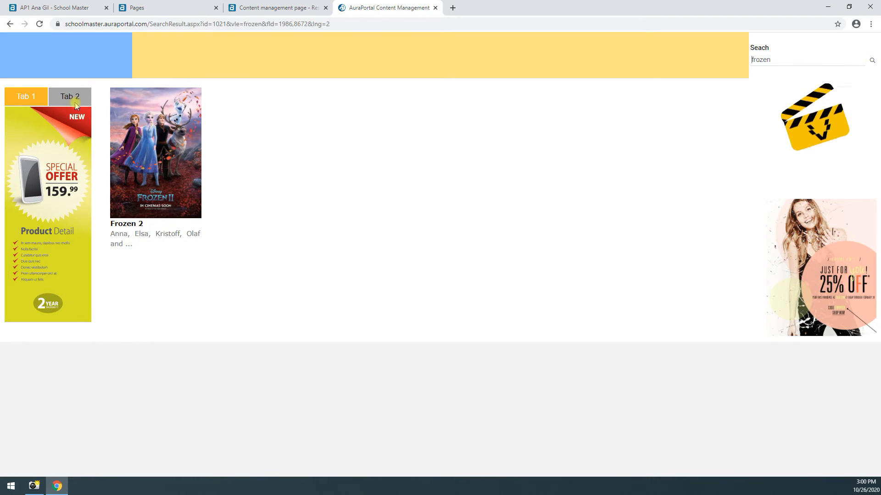
{"action": "left_click", "coordinate": [10, 24]}
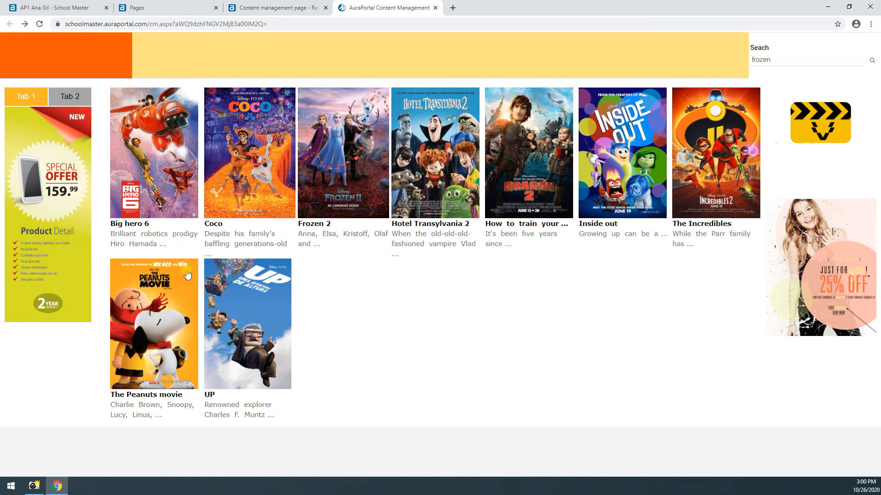
Step: Open DEMO Elements list from publishing space 2.2 of the DEMO (Home) page, remove its Animation profile and save the list
{"action": "left_click", "coordinate": [259, 7]}
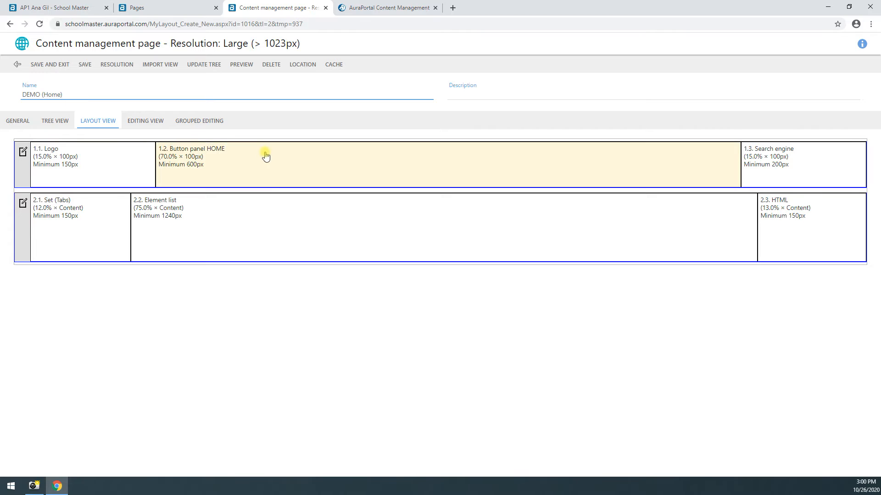
{"action": "left_click", "coordinate": [163, 214]}
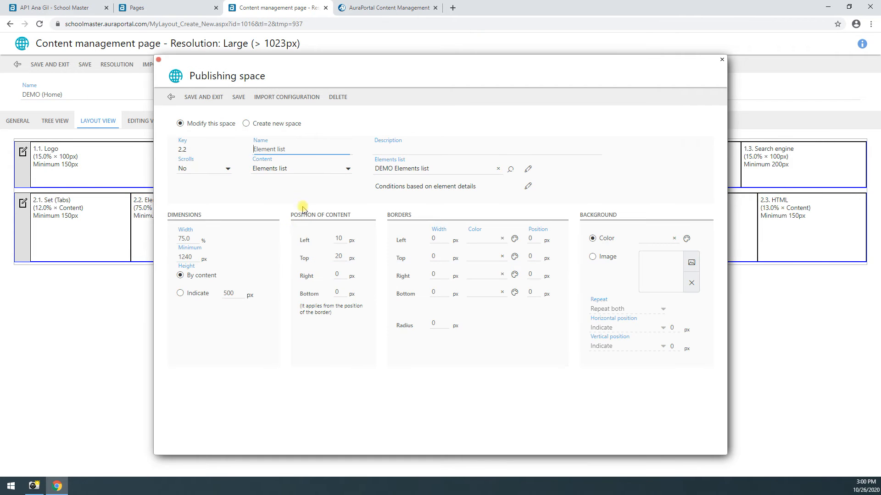
{"action": "left_click", "coordinate": [528, 169]}
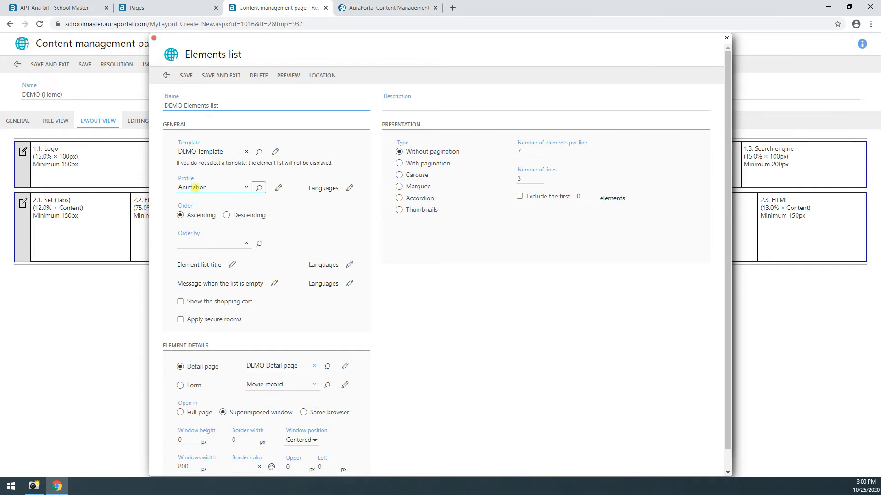
{"action": "left_click", "coordinate": [247, 189]}
{"action": "left_click", "coordinate": [182, 77]}
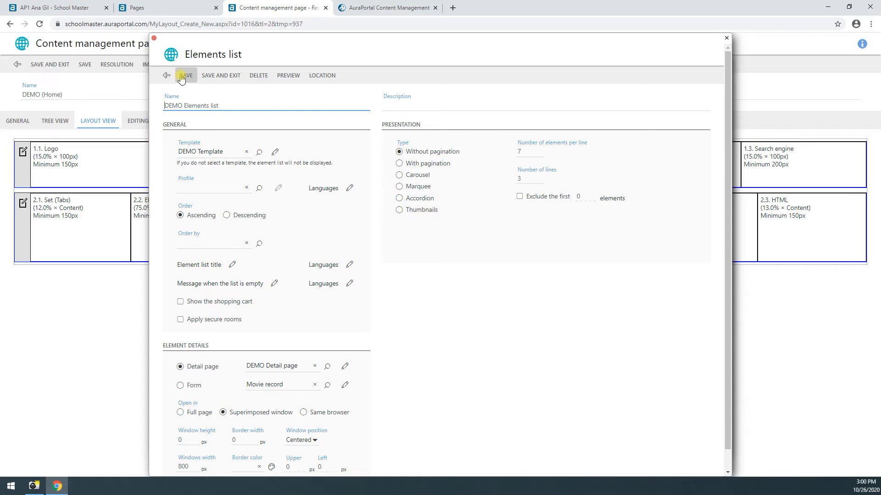
Step: Enter "Home / All the movies" as the element list title and apply a Roboto font to it
{"action": "left_click", "coordinate": [233, 265]}
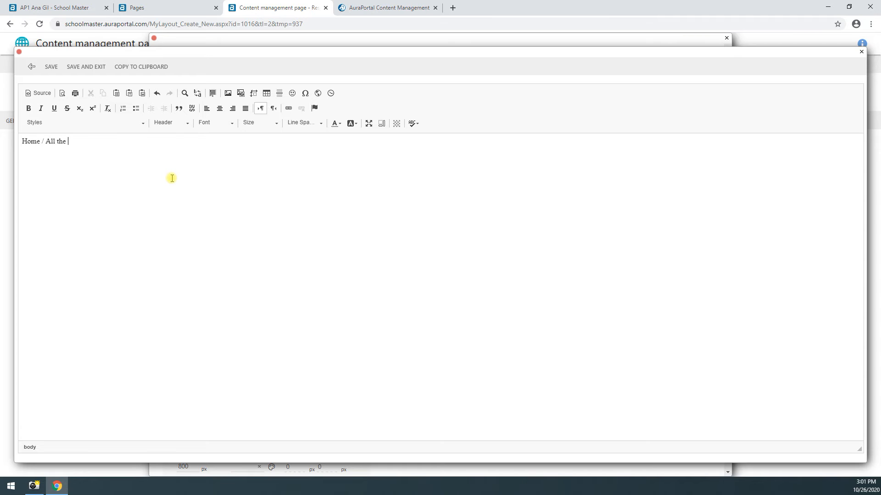
{"action": "triple_click", "coordinate": [84, 143]}
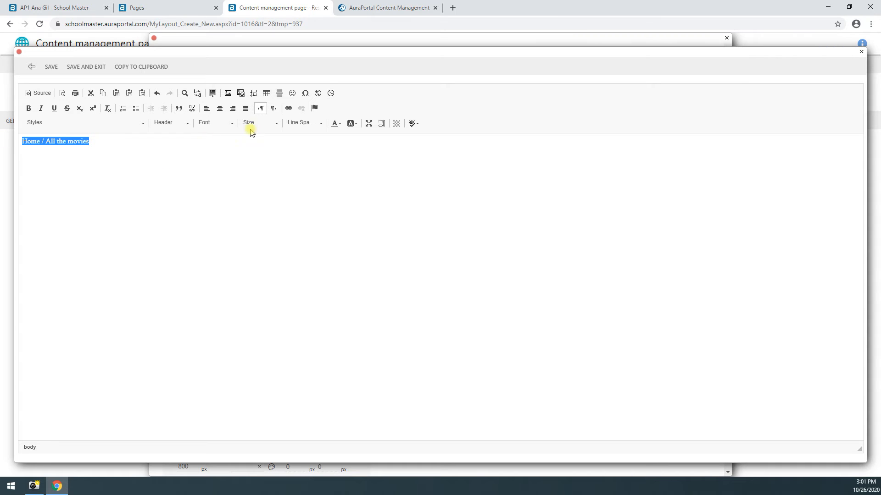
{"action": "left_click", "coordinate": [231, 123]}
{"action": "left_click_drag", "start_coordinate": [256, 151], "coordinate": [256, 197]}
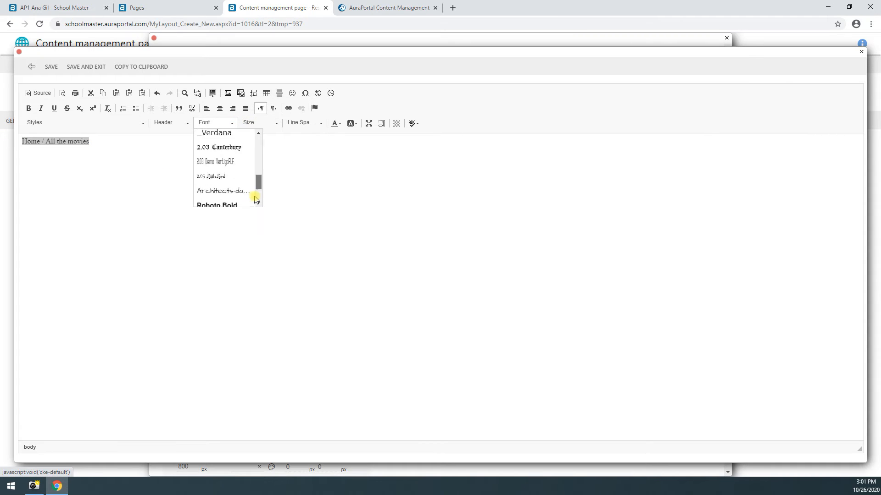
{"action": "left_click", "coordinate": [228, 186]}
Step: Set the list title's font size to 11 and its text color to #222222
{"action": "left_click", "coordinate": [273, 123]}
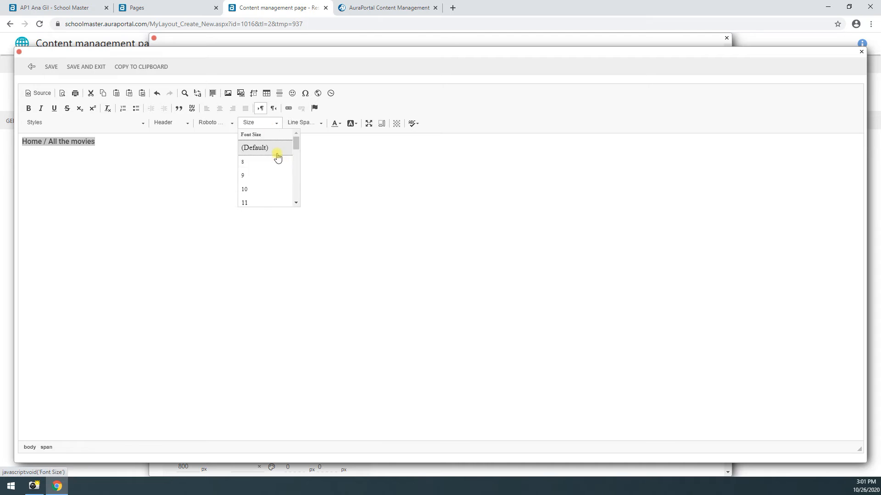
{"action": "left_click", "coordinate": [270, 201]}
{"action": "left_click", "coordinate": [339, 128]}
{"action": "left_click", "coordinate": [361, 201]}
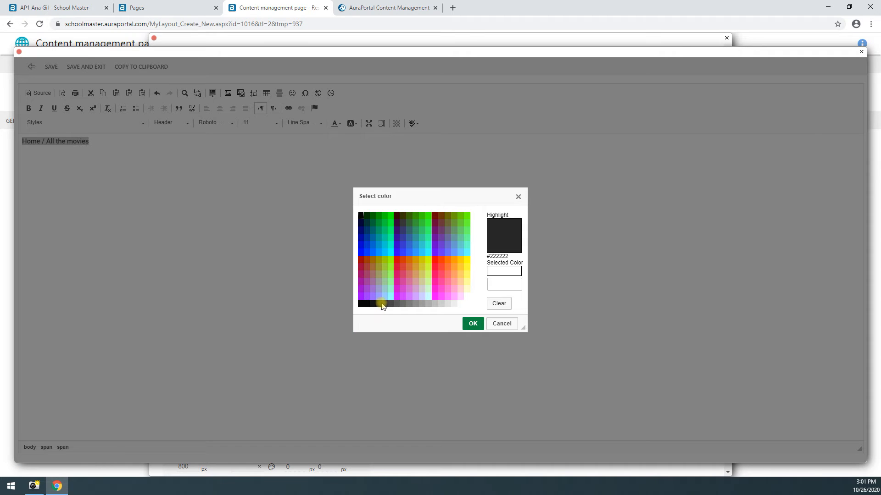
{"action": "left_click", "coordinate": [379, 304]}
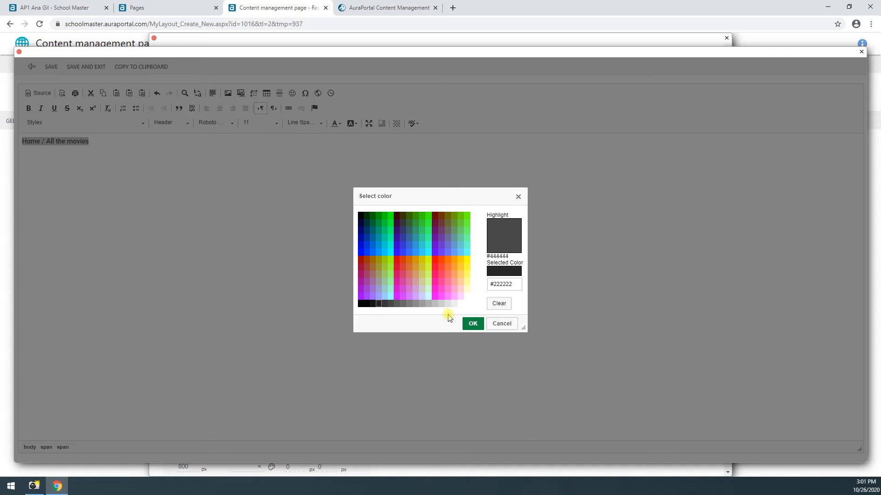
{"action": "left_click", "coordinate": [474, 325]}
Step: Set the list title's font size to 14, and save and close both the title and the elements list
{"action": "triple_click", "coordinate": [127, 151]}
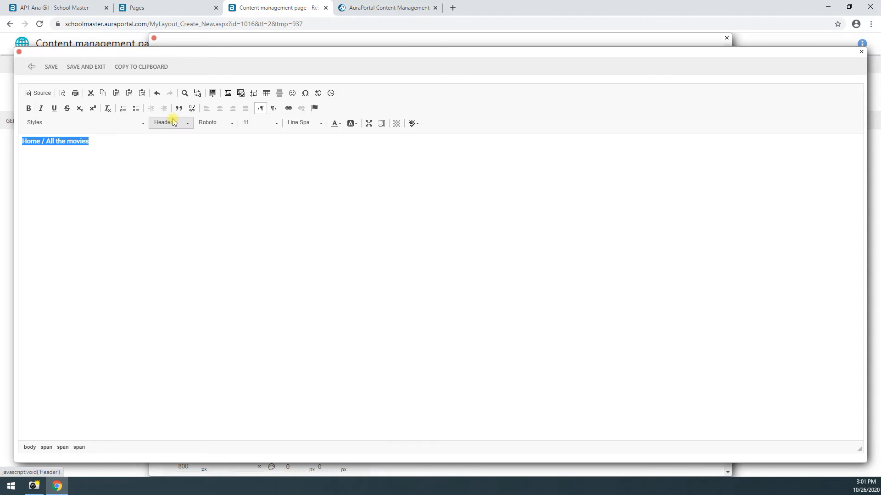
{"action": "left_click", "coordinate": [276, 123]}
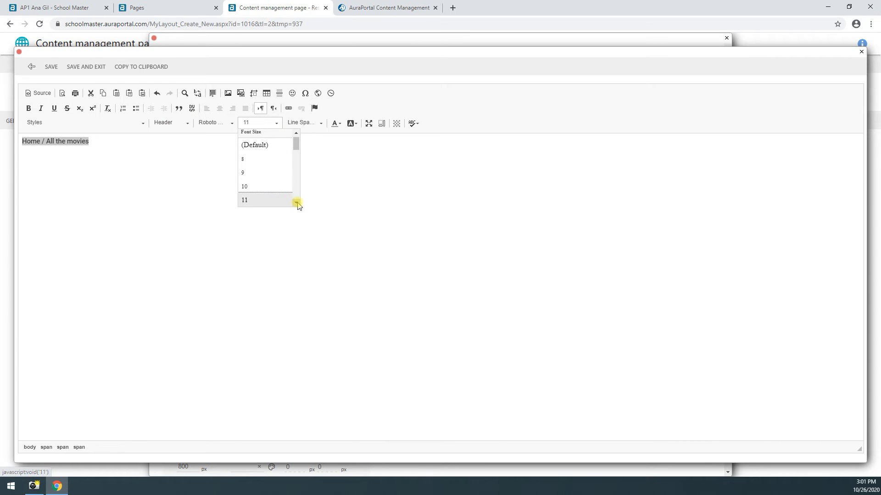
{"action": "scroll", "coordinate": [297, 205], "scroll_direction": "down", "scroll_amount": 2}
{"action": "left_click", "coordinate": [273, 190]}
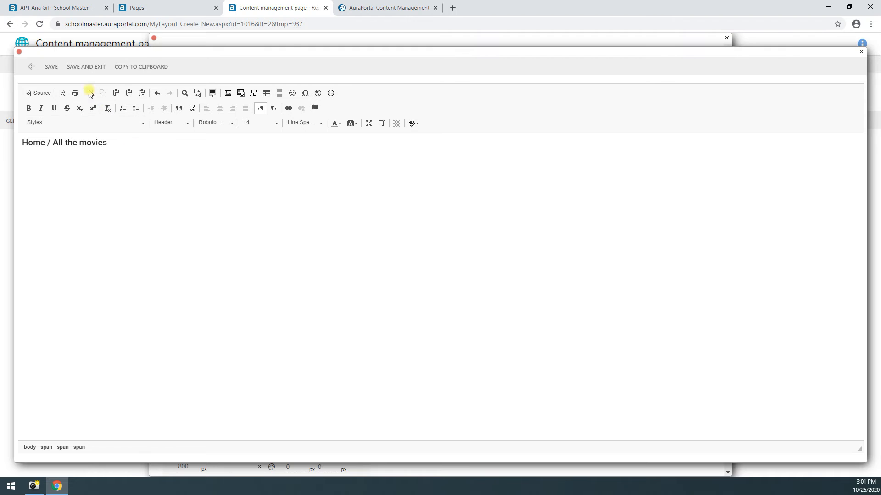
{"action": "left_click", "coordinate": [74, 67]}
{"action": "left_click", "coordinate": [202, 73]}
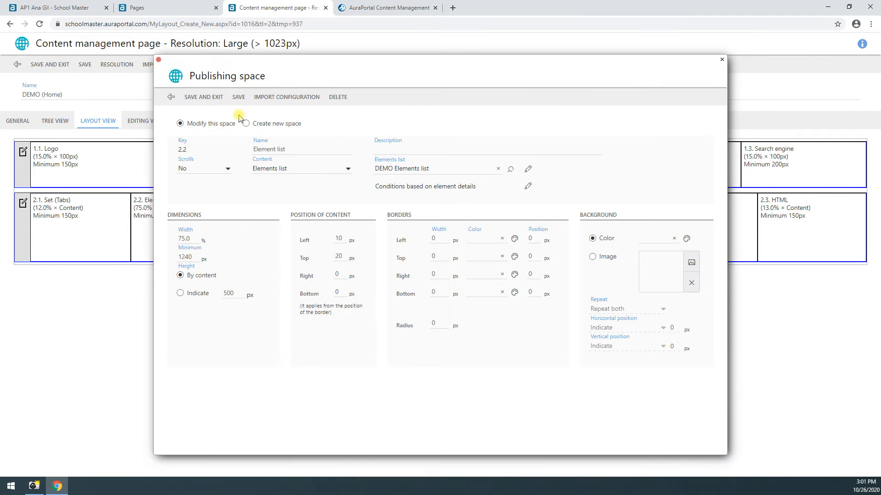
Step: Save and close publishing space 2.2, and reload the published home page to review its list title and movies
{"action": "left_click", "coordinate": [203, 96]}
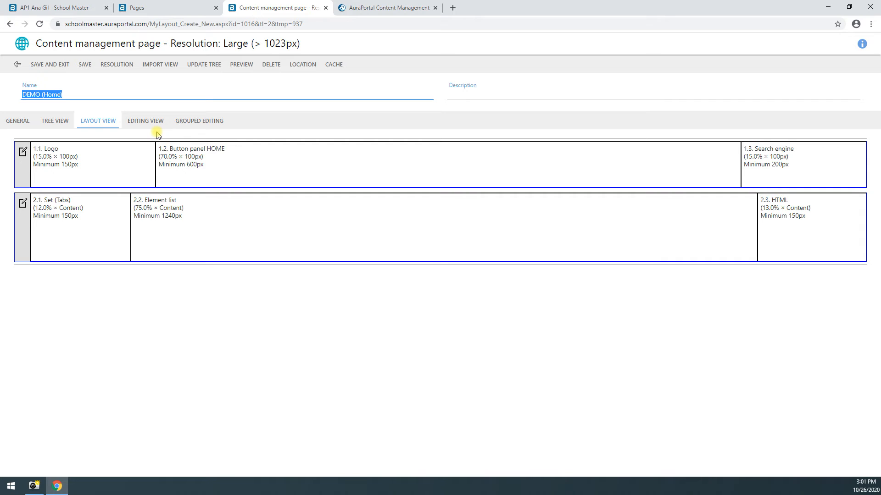
{"action": "left_click", "coordinate": [351, 7]}
{"action": "left_click", "coordinate": [40, 24]}
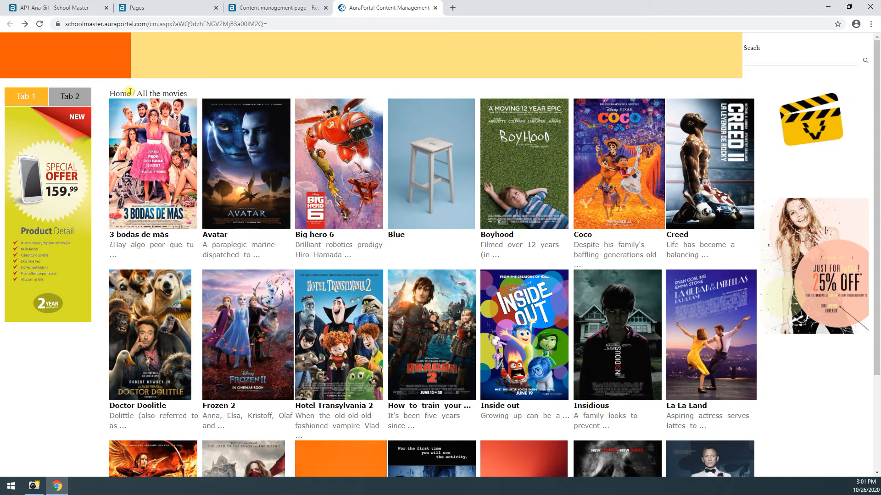
{"action": "left_click_drag", "start_coordinate": [116, 93], "coordinate": [194, 94]}
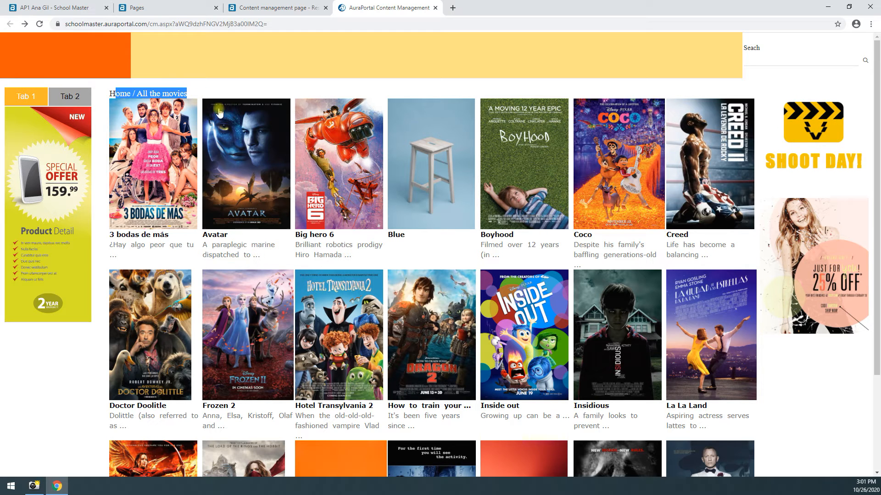
{"action": "left_click", "coordinate": [109, 94]}
{"action": "left_click_drag", "start_coordinate": [109, 94], "coordinate": [187, 95]}
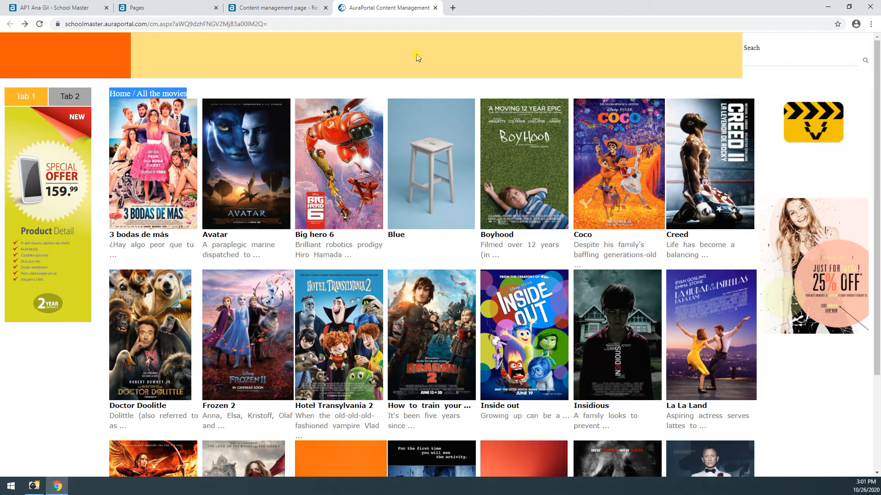
{"action": "left_click", "coordinate": [39, 24]}
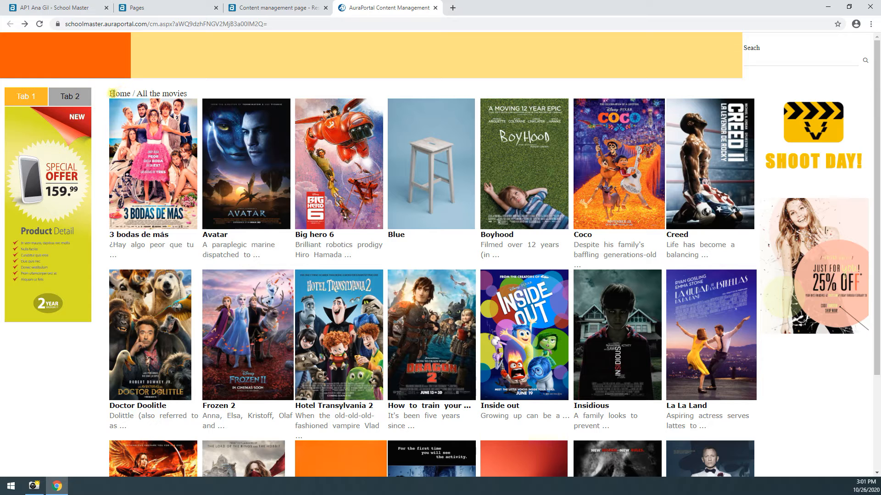
{"action": "left_click_drag", "start_coordinate": [110, 94], "coordinate": [188, 94]}
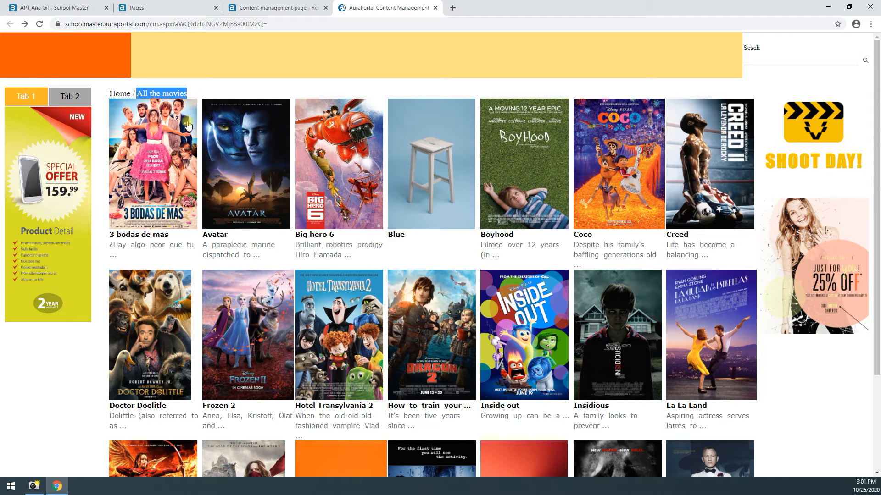
{"action": "scroll", "coordinate": [193, 196], "scroll_direction": "down", "scroll_amount": 3}
{"action": "scroll", "coordinate": [193, 196], "scroll_direction": "up", "scroll_amount": 3}
{"action": "scroll", "coordinate": [193, 196], "scroll_direction": "down", "scroll_amount": 3}
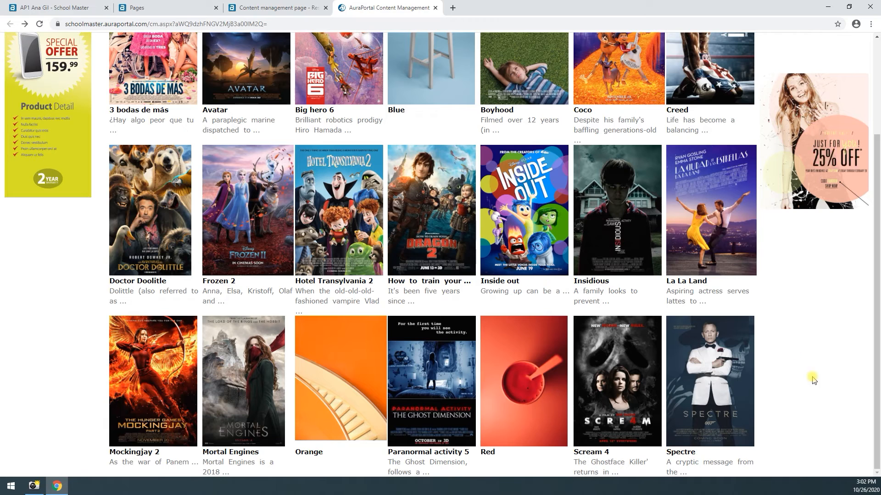
{"action": "scroll", "coordinate": [426, 470], "scroll_direction": "up", "scroll_amount": 3}
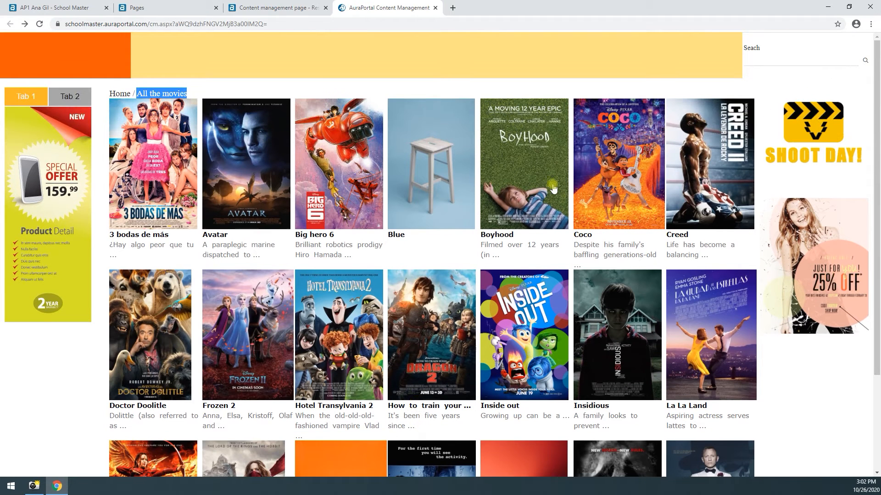
Step: Search the published home page for "frozen" and examine the title shown above the results
{"action": "left_click", "coordinate": [764, 60]}
{"action": "type", "text": "frozen"}
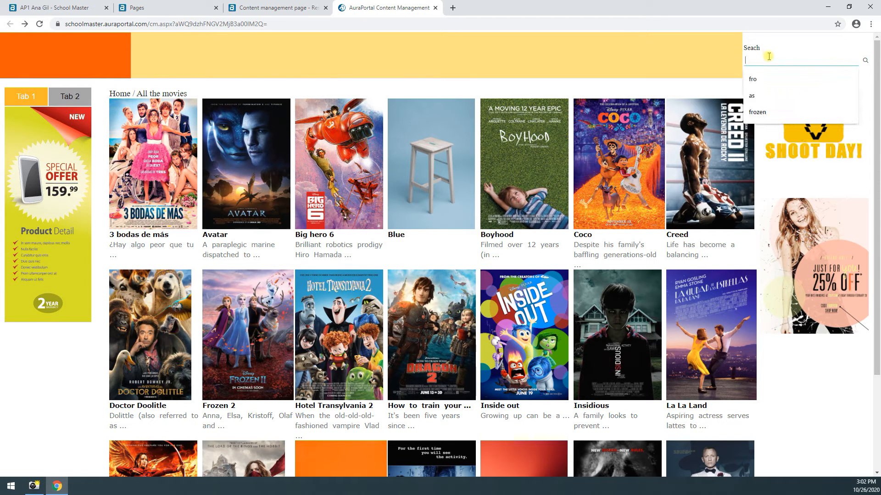
{"action": "left_click", "coordinate": [865, 60]}
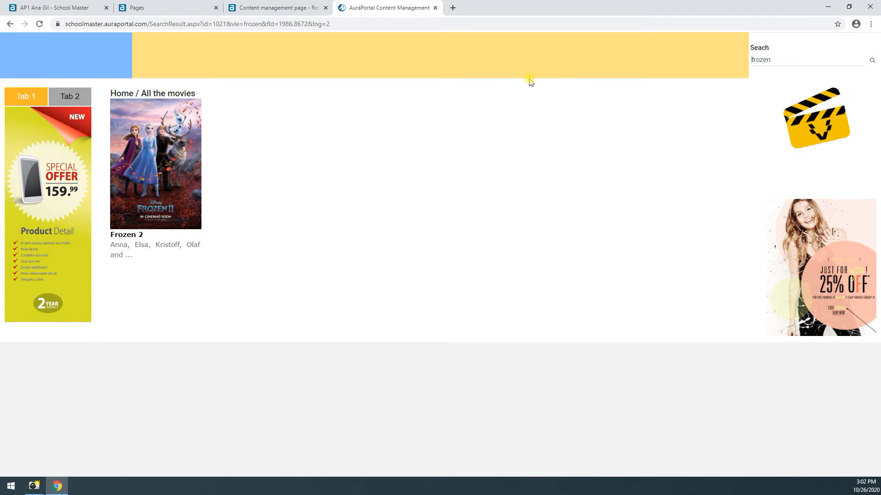
{"action": "left_click_drag", "start_coordinate": [118, 93], "coordinate": [197, 226]}
{"action": "left_click", "coordinate": [250, 228]}
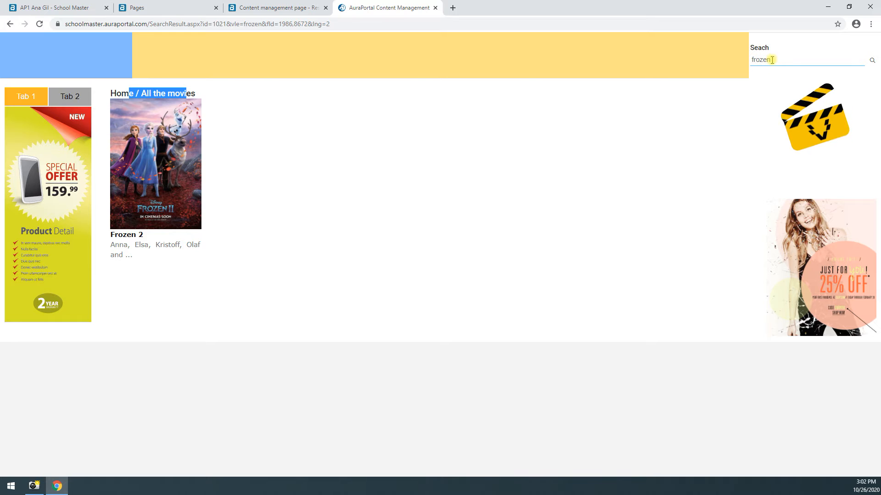
Step: Shorten the search term to "fro", run the search, and return to the published home page
{"action": "left_click_drag", "start_coordinate": [772, 60], "coordinate": [761, 61]}
{"action": "key", "text": "Return"}
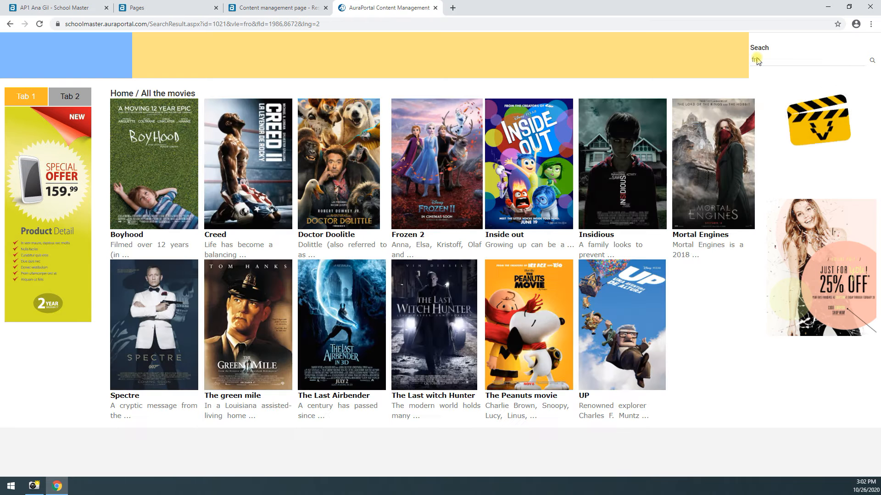
{"action": "left_click", "coordinate": [757, 61]}
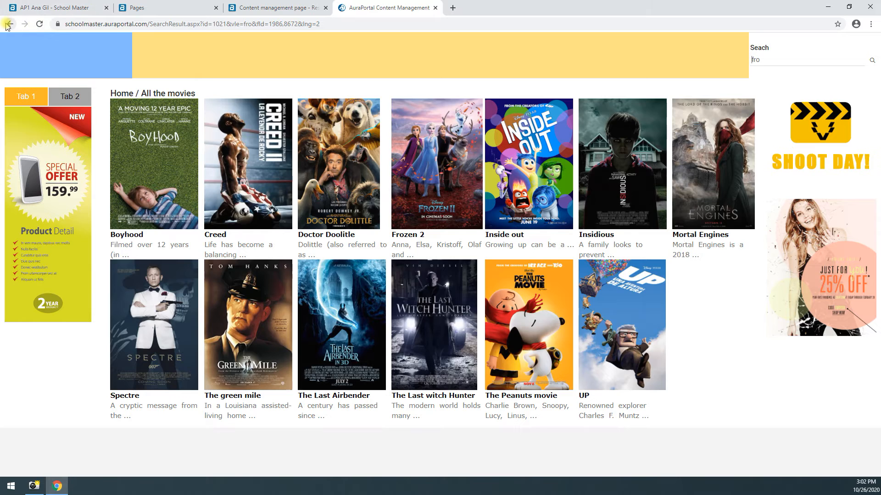
{"action": "left_click", "coordinate": [10, 24]}
{"action": "left_click", "coordinate": [10, 24]}
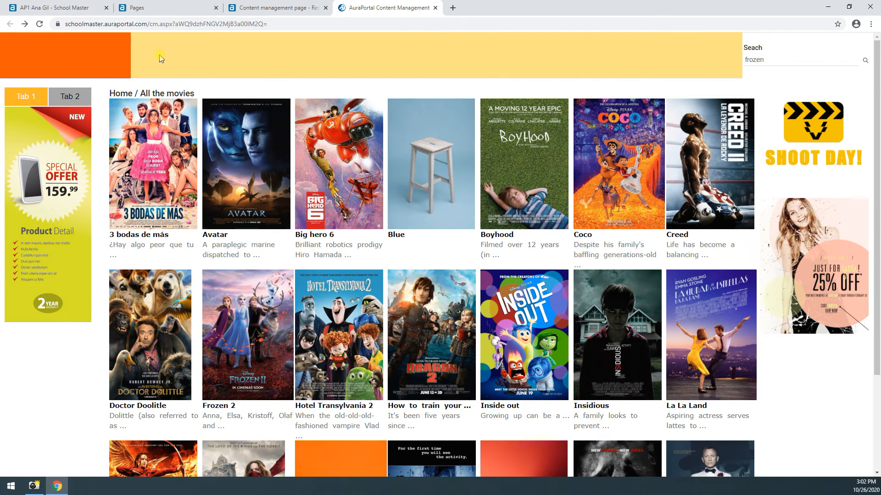
Step: Compare the home page's list title with that of the "frozen" search results, and return to the home page
{"action": "left_click_drag", "start_coordinate": [143, 93], "coordinate": [194, 97]}
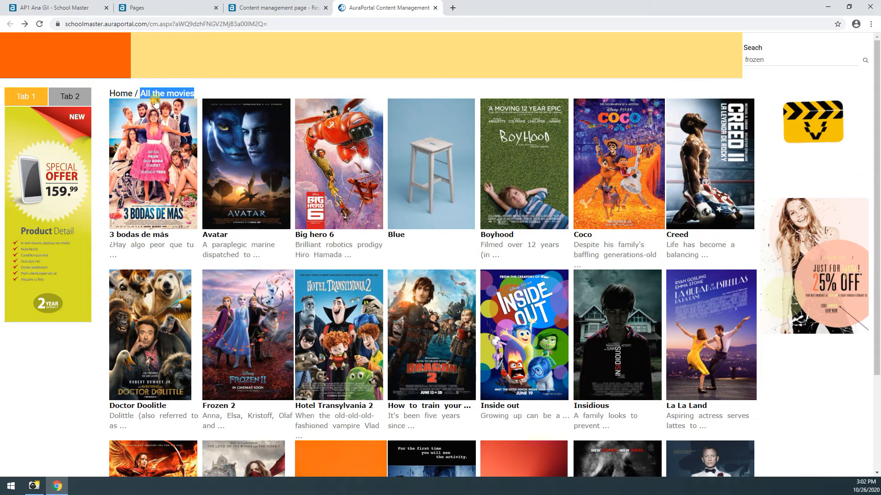
{"action": "left_click", "coordinate": [771, 59]}
{"action": "left_click", "coordinate": [865, 60]}
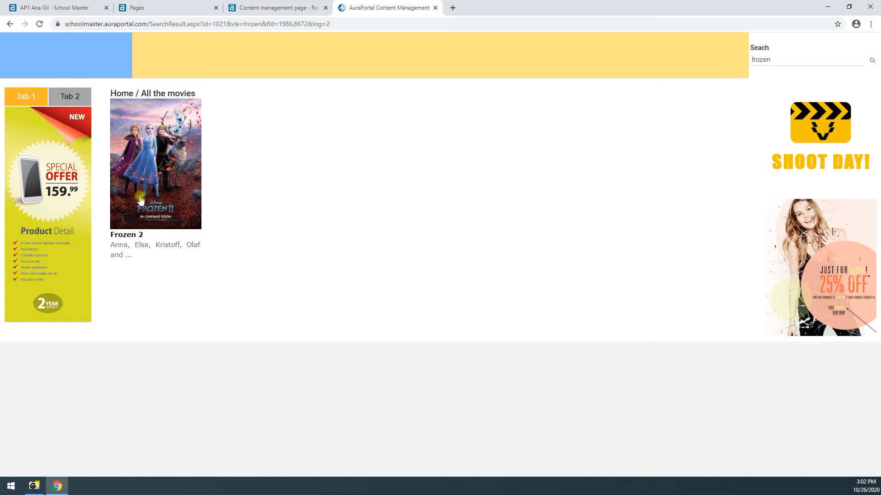
{"action": "left_click", "coordinate": [10, 25]}
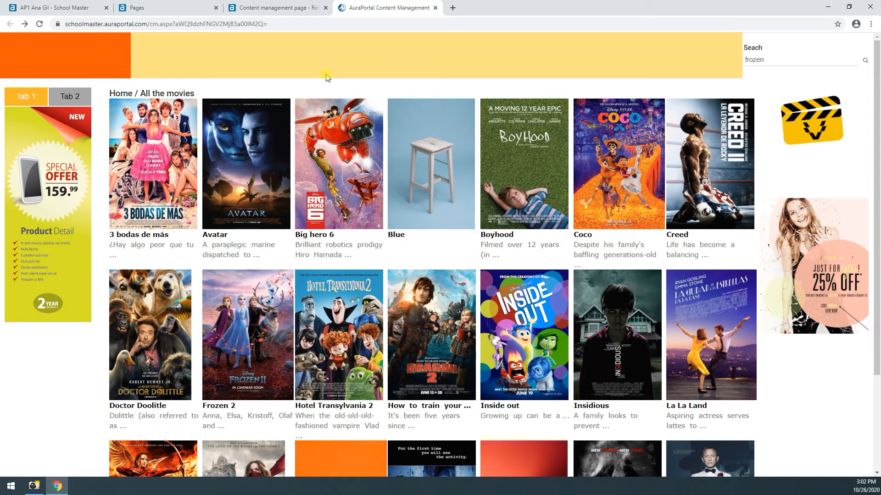
Step: Open publishing space 2.2 of DEMO Search engine page from the list of pages
{"action": "left_click", "coordinate": [163, 10]}
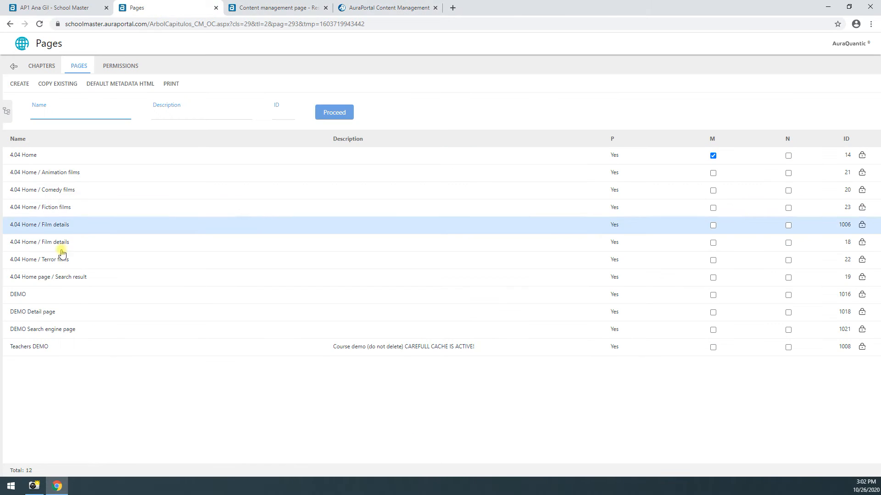
{"action": "left_click", "coordinate": [55, 332]}
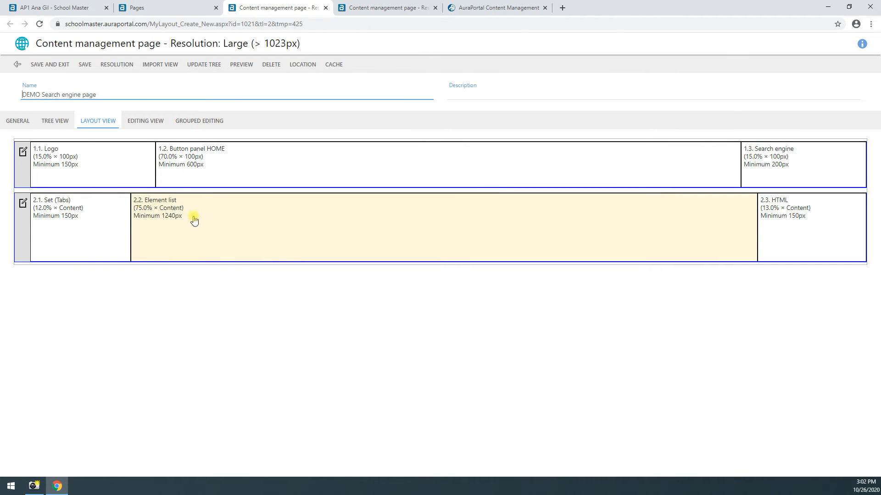
{"action": "left_click", "coordinate": [194, 220]}
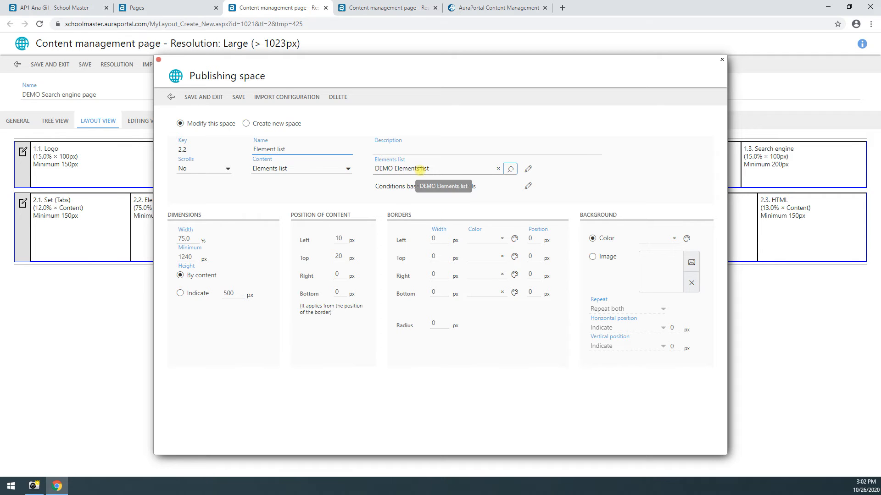
Step: Copy the existing DEMO Elements list as a new elements list named "DEMO Search engine result" and save it
{"action": "left_click", "coordinate": [511, 169]}
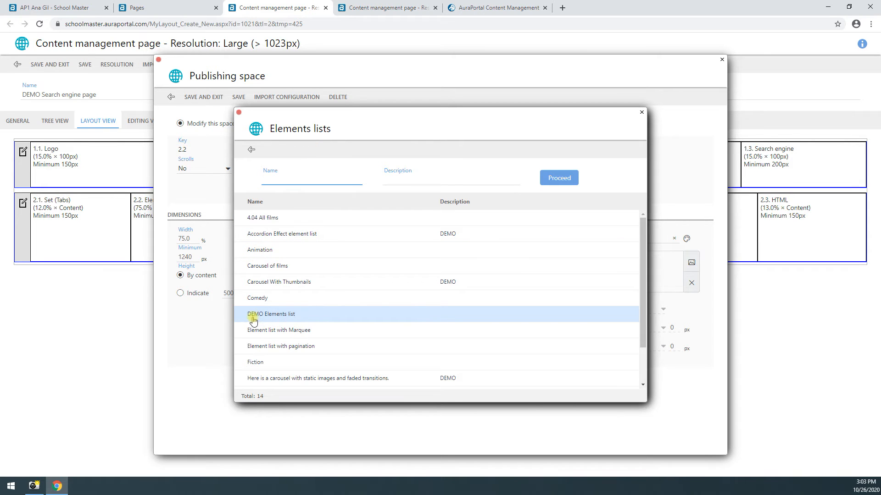
{"action": "left_click", "coordinate": [273, 316]}
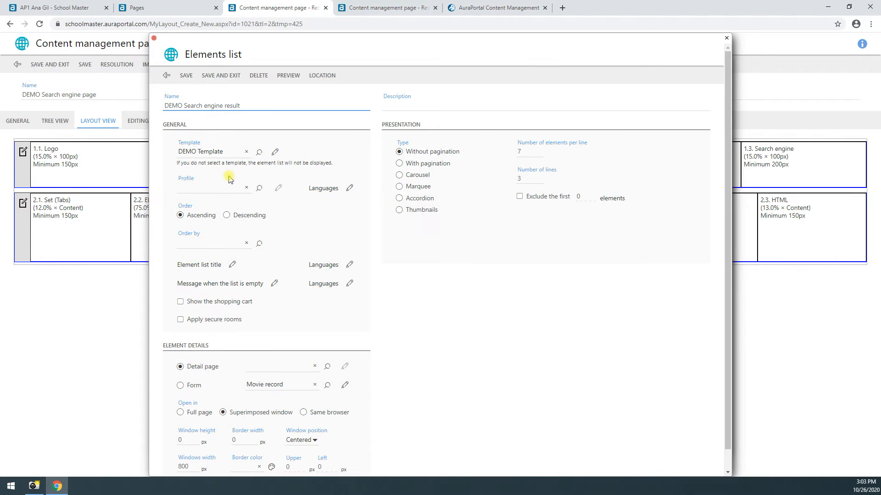
{"action": "left_click", "coordinate": [186, 77]}
Step: Replace "All the movies" with "Search engine result" in the copied list's title, and save and close the title and the list
{"action": "left_click", "coordinate": [232, 265]}
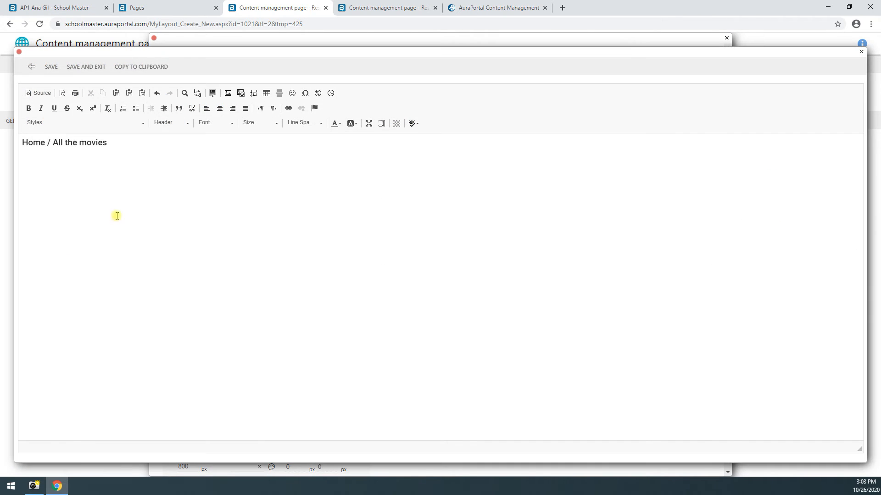
{"action": "left_click_drag", "start_coordinate": [109, 144], "coordinate": [55, 146]}
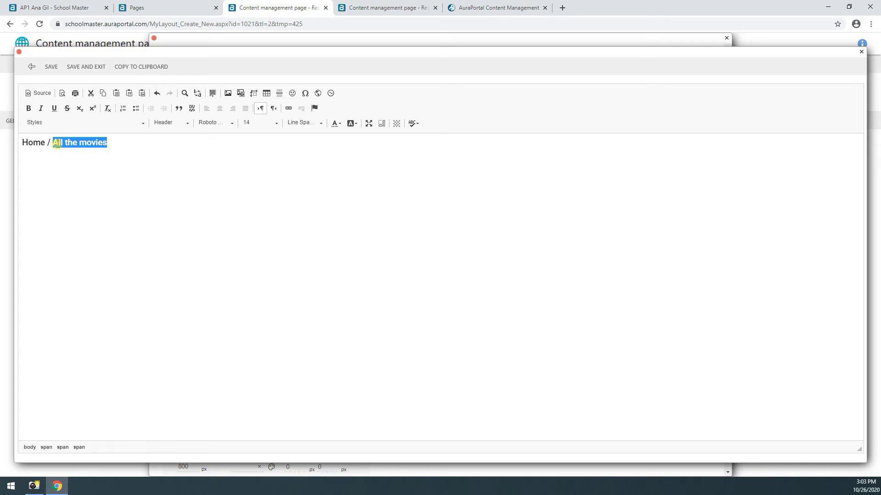
{"action": "type", "text": "Search engine result"}
{"action": "left_click", "coordinate": [86, 67]}
{"action": "left_click", "coordinate": [209, 78]}
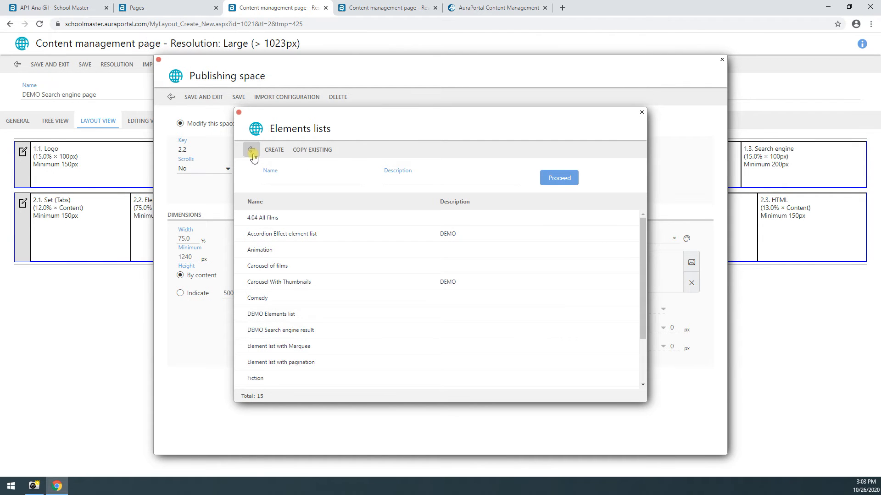
Step: Save and close publishing space 2.2, and run the "frozen" search on the published page to check the results title
{"action": "left_click", "coordinate": [252, 155]}
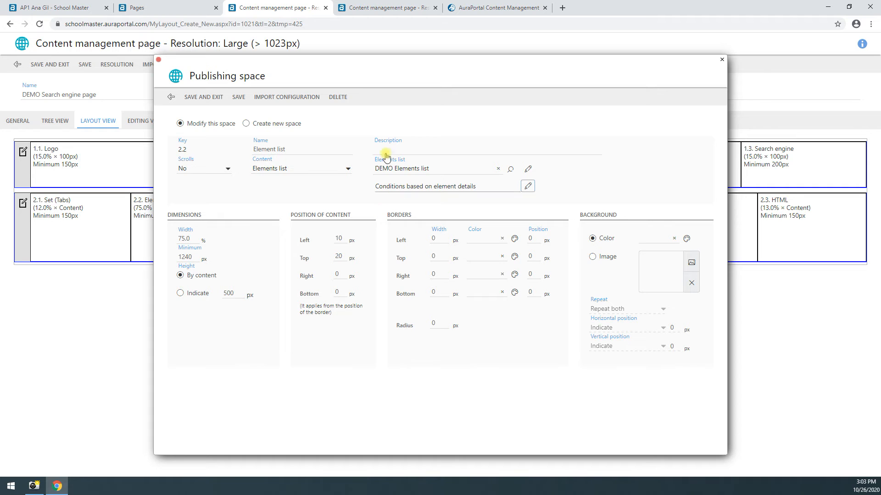
{"action": "left_click", "coordinate": [203, 97]}
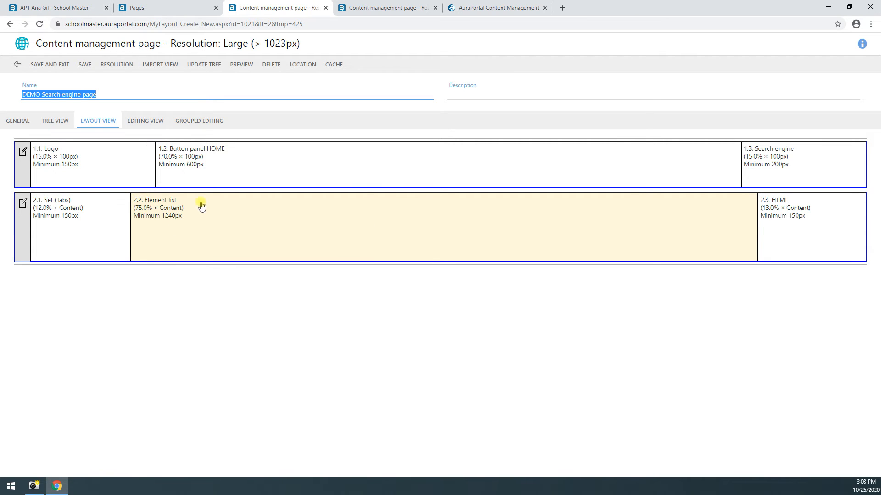
{"action": "left_click", "coordinate": [484, 9]}
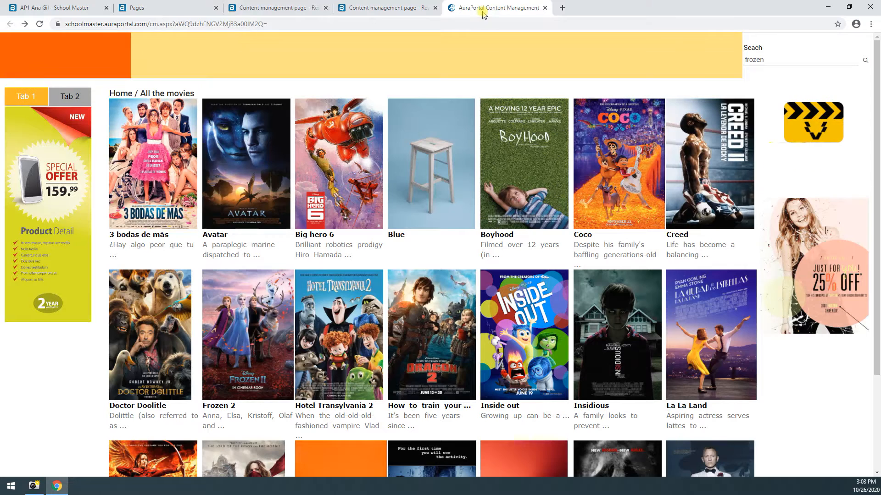
{"action": "left_click", "coordinate": [853, 66]}
{"action": "left_click", "coordinate": [865, 60]}
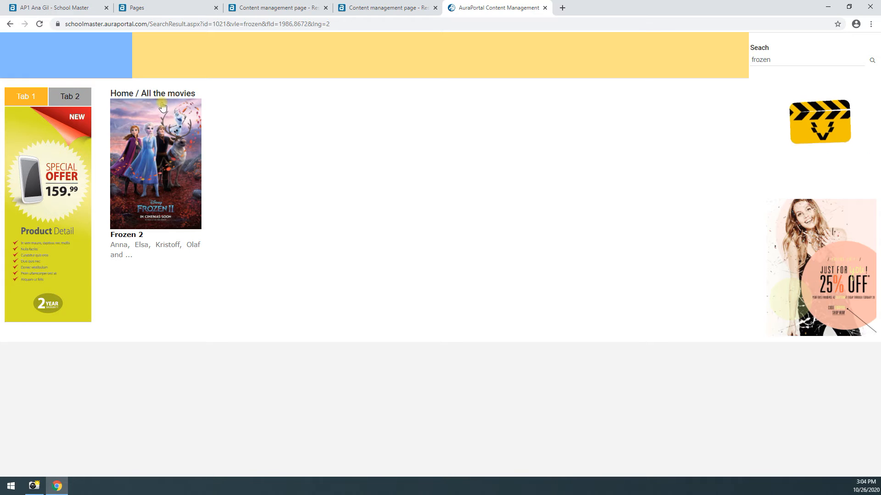
{"action": "left_click", "coordinate": [8, 25]}
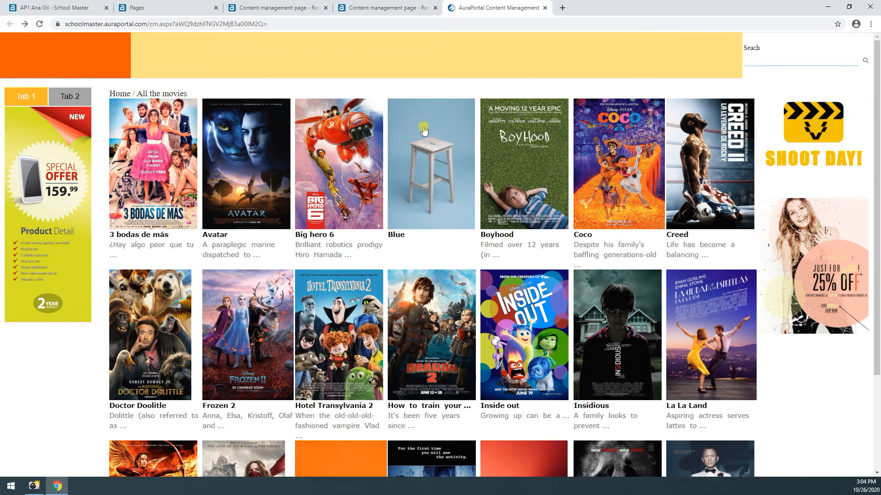
Step: Rerun the "frozen" search from the published home page and examine the results page's title
{"action": "left_click", "coordinate": [780, 61]}
{"action": "key", "text": "Down"}
{"action": "left_click", "coordinate": [771, 112]}
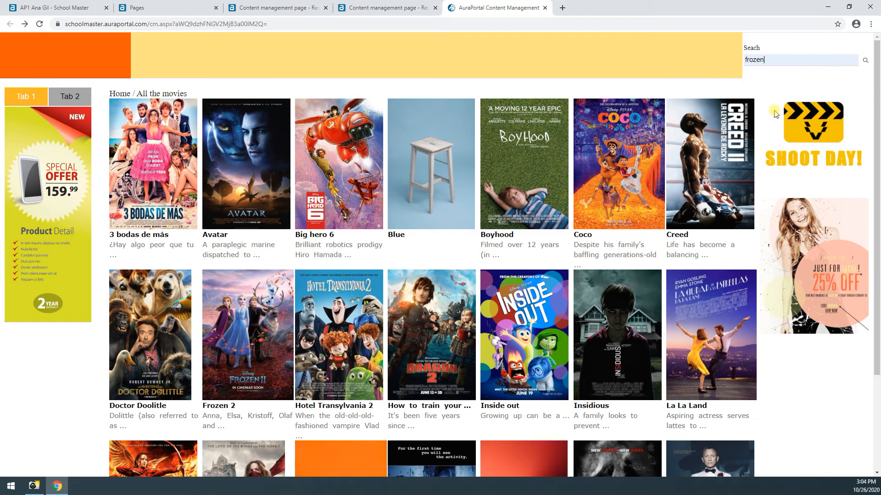
{"action": "left_click", "coordinate": [864, 61]}
{"action": "left_click_drag", "start_coordinate": [130, 93], "coordinate": [213, 114]}
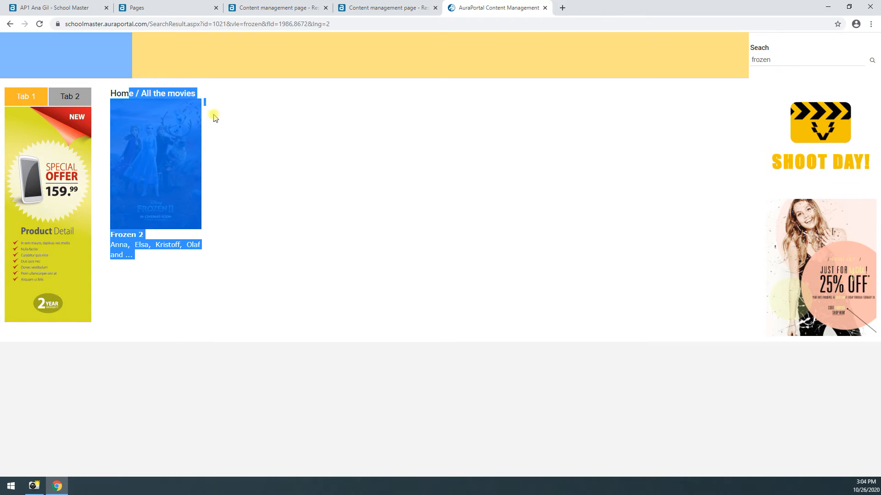
{"action": "left_click", "coordinate": [222, 192]}
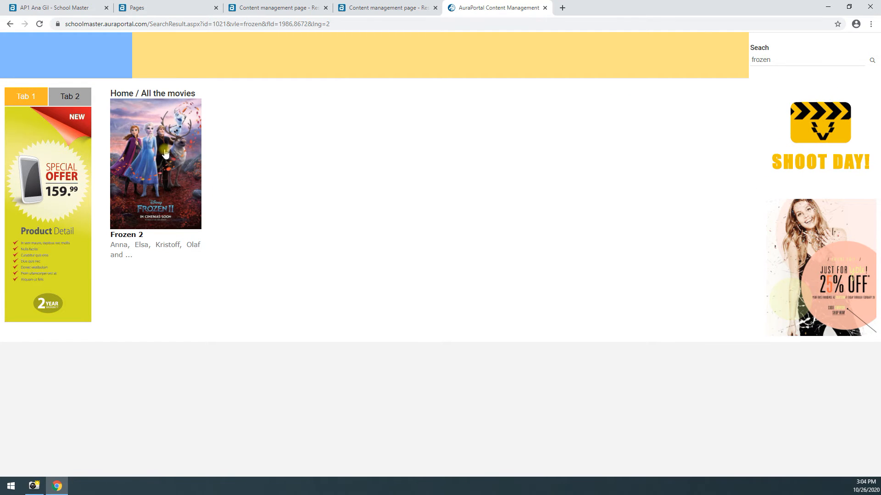
Step: Check which elements list publishing space 2.2 of the DEMO (Home) page uses, then close that page and return to the search engine page
{"action": "left_click", "coordinate": [368, 8]}
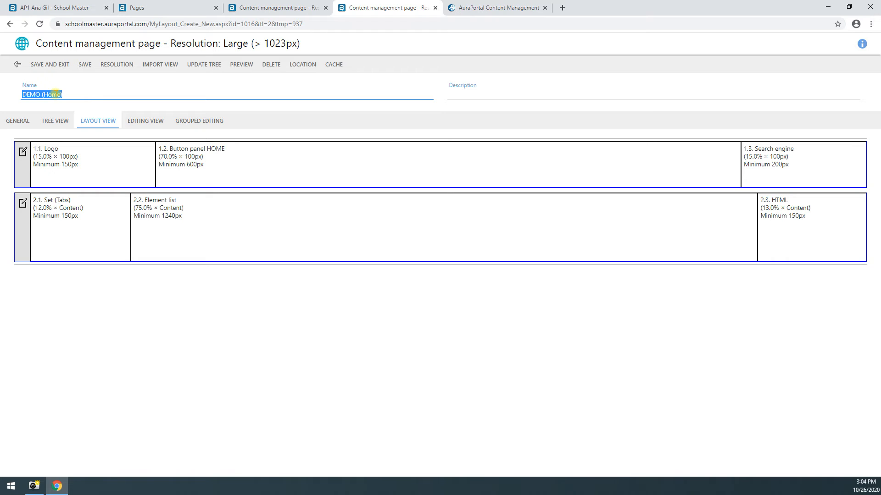
{"action": "left_click", "coordinate": [193, 211]}
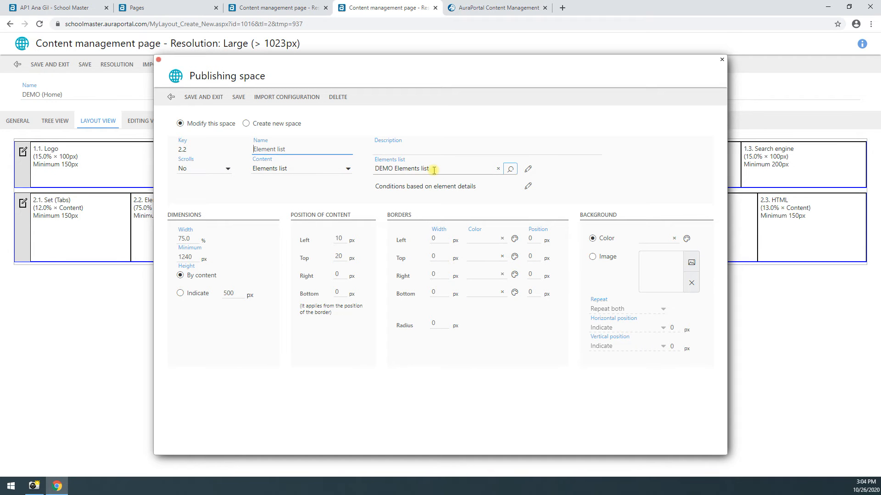
{"action": "left_click", "coordinate": [720, 61]}
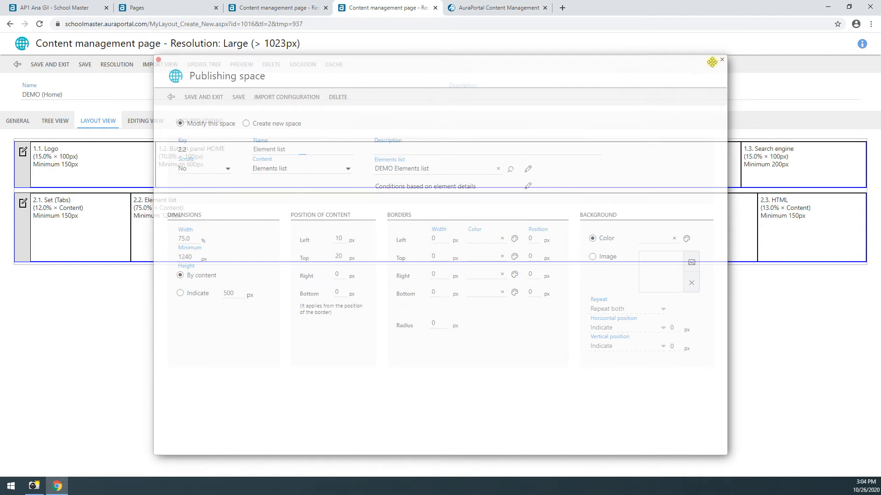
{"action": "left_click", "coordinate": [435, 8]}
{"action": "left_click", "coordinate": [275, 7]}
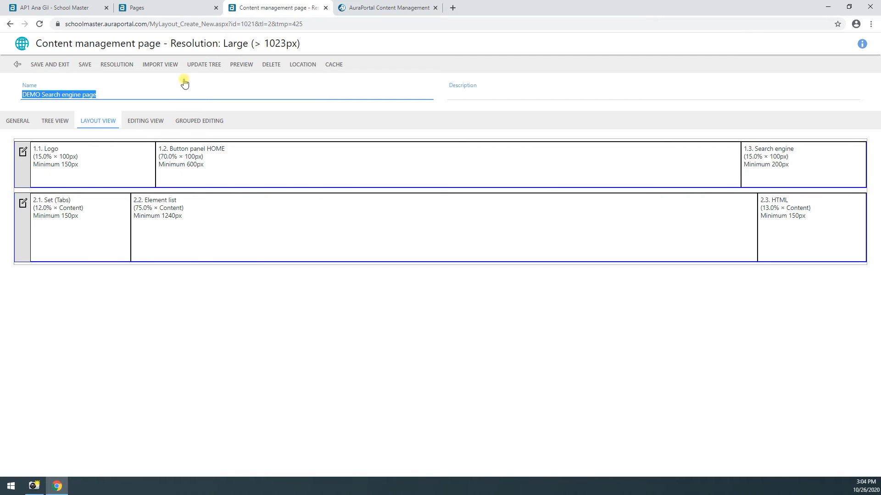
Step: Assign the "DEMO Search engine result" elements list to publishing space 2.2 of the DEMO Search engine page, and save the space and page
{"action": "left_click", "coordinate": [72, 96]}
{"action": "left_click", "coordinate": [188, 211]}
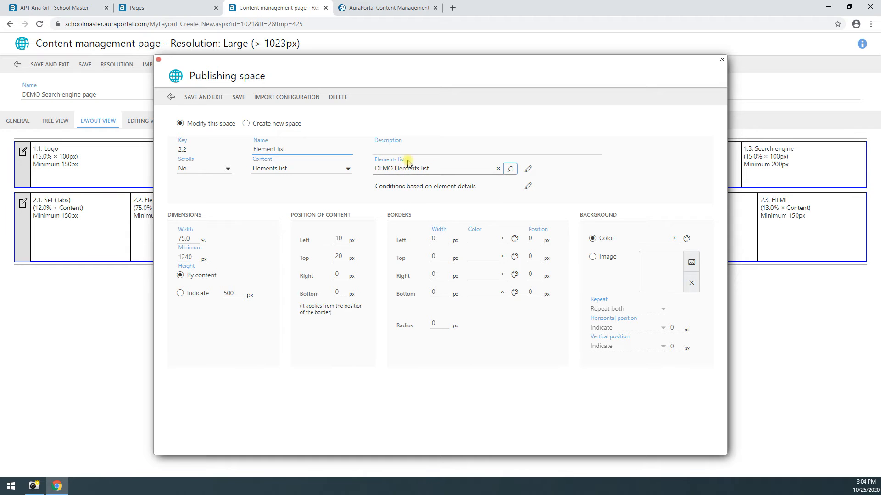
{"action": "left_click", "coordinate": [510, 169]}
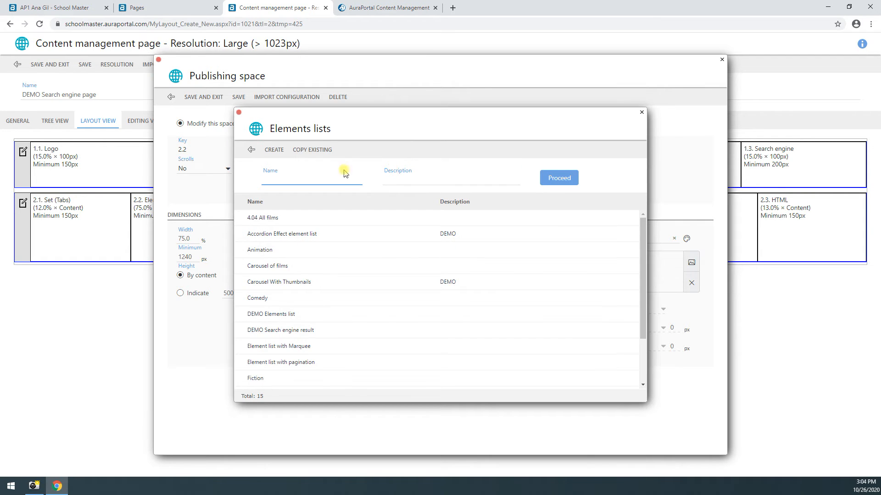
{"action": "scroll", "coordinate": [315, 367], "scroll_direction": "down", "scroll_amount": 3}
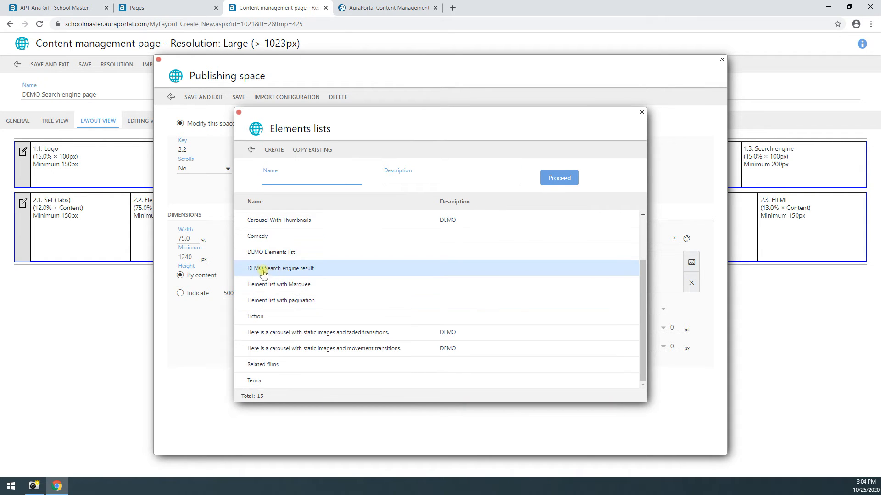
{"action": "left_click", "coordinate": [298, 268]}
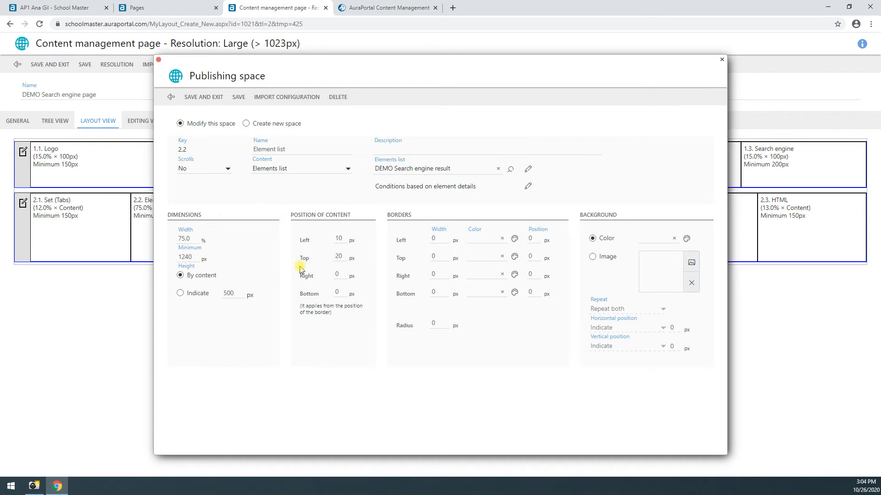
{"action": "left_click", "coordinate": [201, 98]}
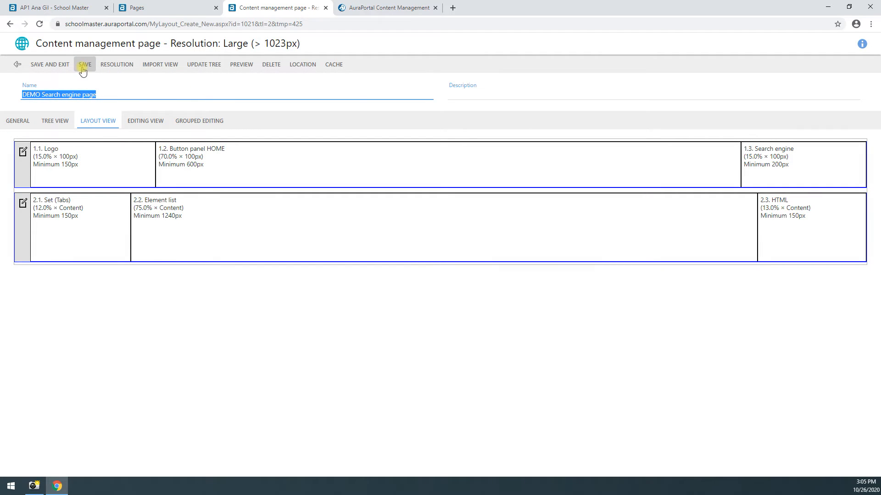
{"action": "left_click", "coordinate": [83, 69]}
Step: Reload the published "frozen" search results page and check the title above the results
{"action": "left_click", "coordinate": [393, 13]}
{"action": "left_click", "coordinate": [39, 24]}
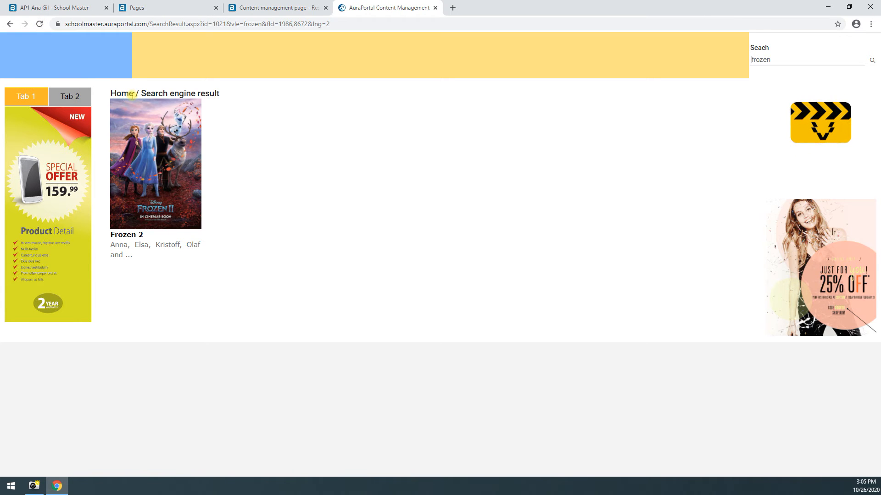
{"action": "left_click_drag", "start_coordinate": [140, 94], "coordinate": [228, 125]}
{"action": "left_click", "coordinate": [238, 180]}
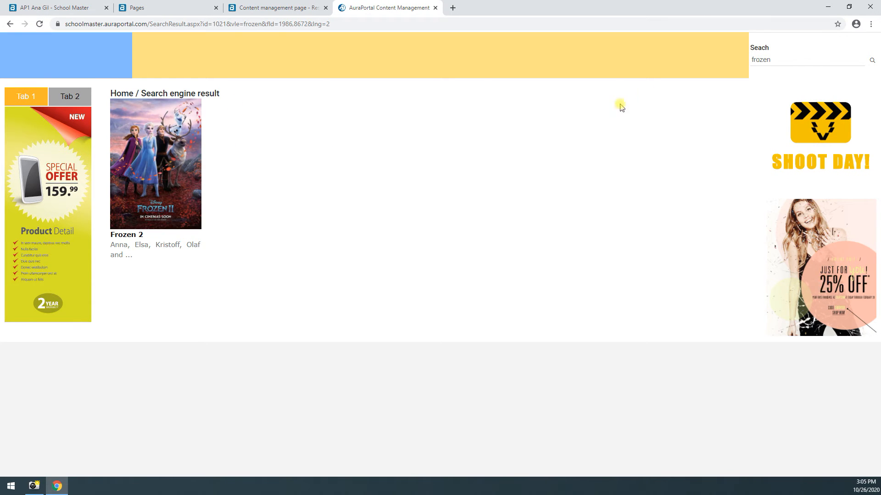
Step: Go back to the published home page, check its title, and search for "cre" instead of "frozen"
{"action": "left_click", "coordinate": [10, 24]}
{"action": "left_click_drag", "start_coordinate": [128, 94], "coordinate": [185, 94]}
{"action": "left_click", "coordinate": [786, 64]}
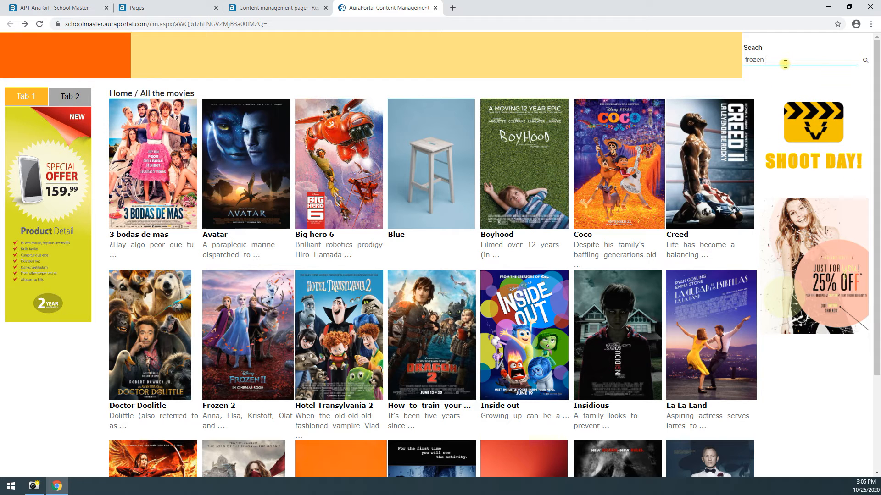
{"action": "left_click_drag", "start_coordinate": [782, 64], "coordinate": [742, 62]}
{"action": "type", "text": "cre"}
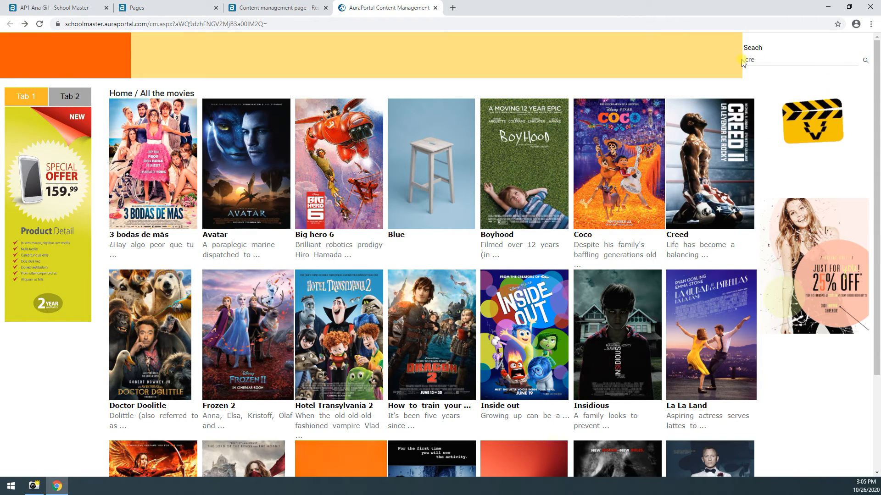
{"action": "key", "text": "Return"}
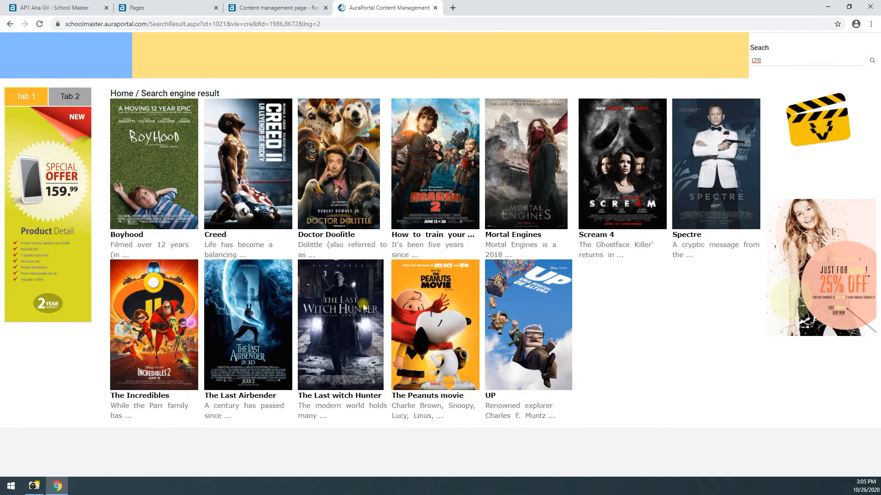
Step: Examine the breadcrumb title and the films listed on the "cre" search results page
{"action": "left_click_drag", "start_coordinate": [142, 92], "coordinate": [248, 90]}
{"action": "left_click", "coordinate": [165, 88]}
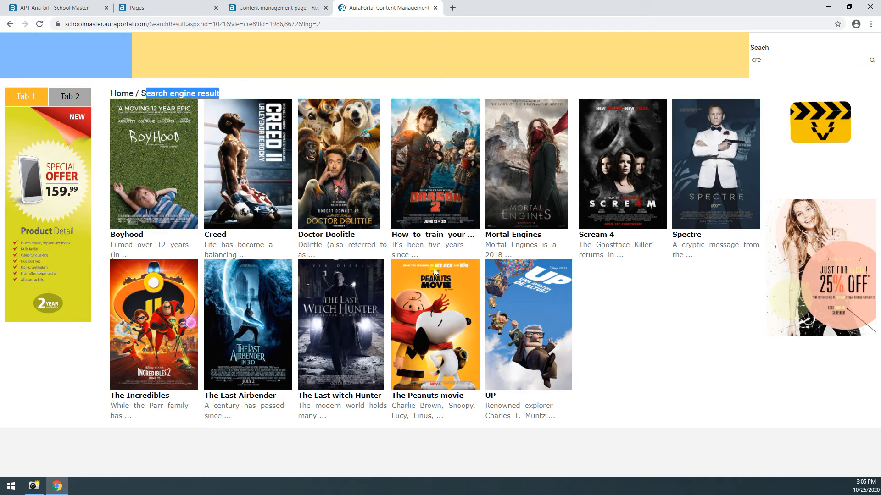
{"action": "left_click", "coordinate": [626, 308]}
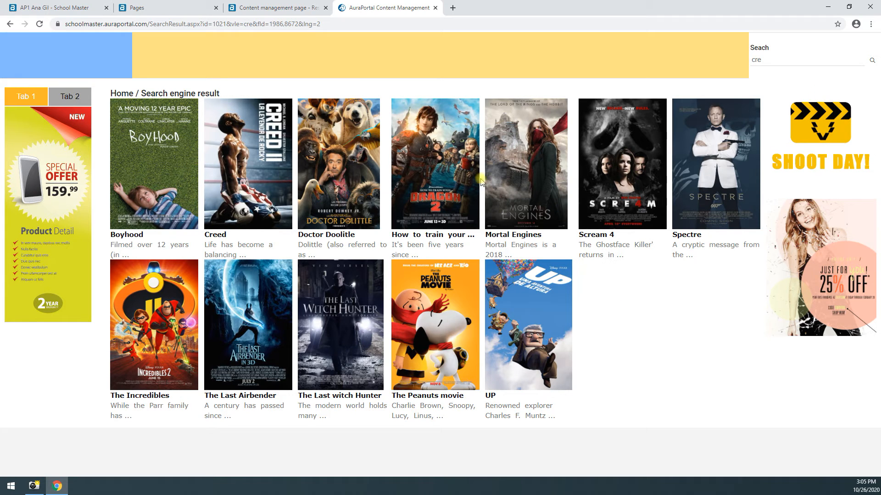
{"action": "left_click_drag", "start_coordinate": [140, 92], "coordinate": [221, 93]}
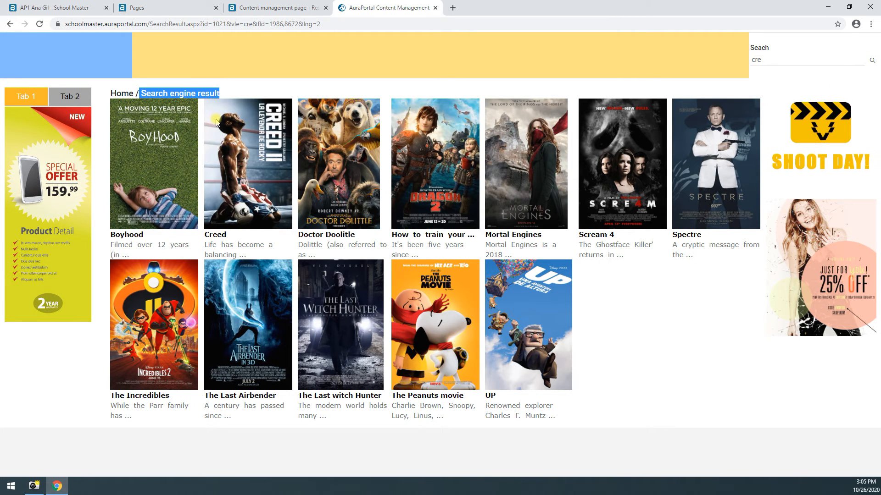
{"action": "left_click", "coordinate": [197, 92]}
{"action": "left_click_drag", "start_coordinate": [146, 93], "coordinate": [143, 94]}
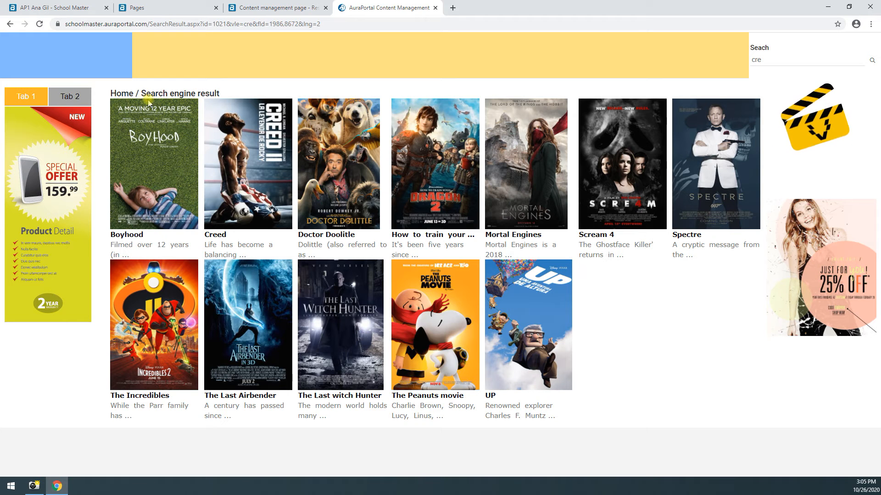
{"action": "left_click_drag", "start_coordinate": [141, 93], "coordinate": [110, 94]}
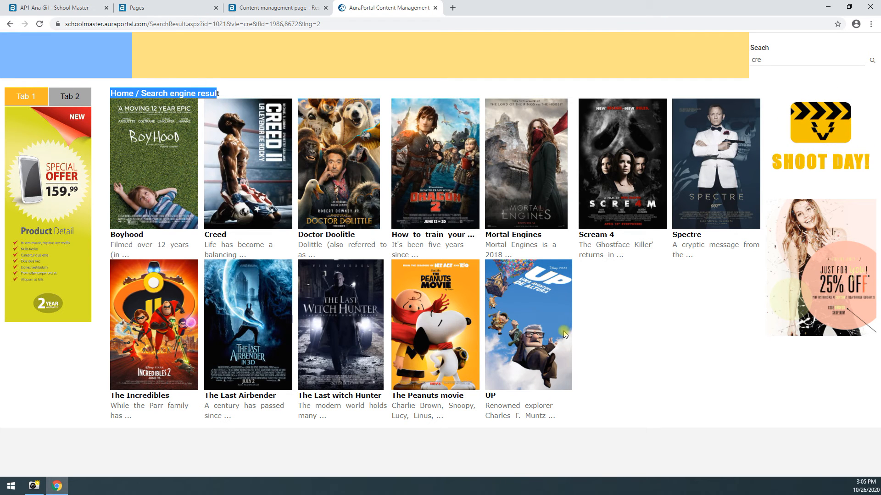
{"action": "left_click", "coordinate": [617, 385]}
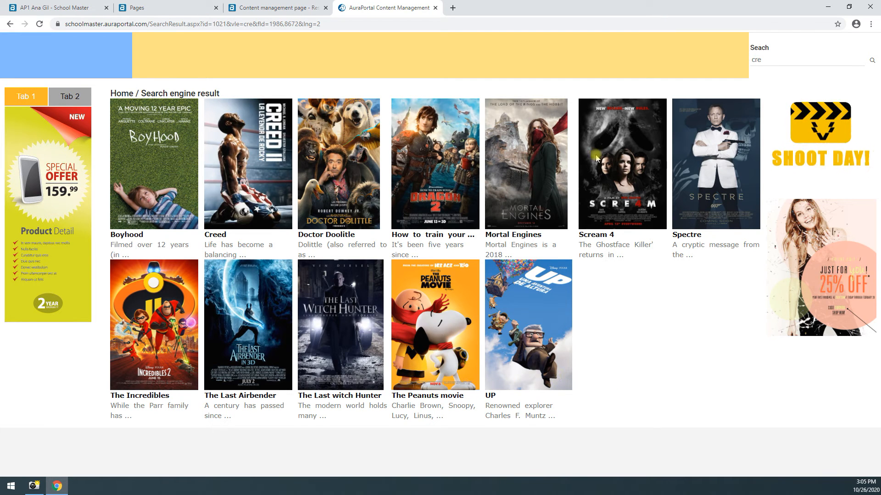
{"action": "left_click", "coordinate": [777, 59]}
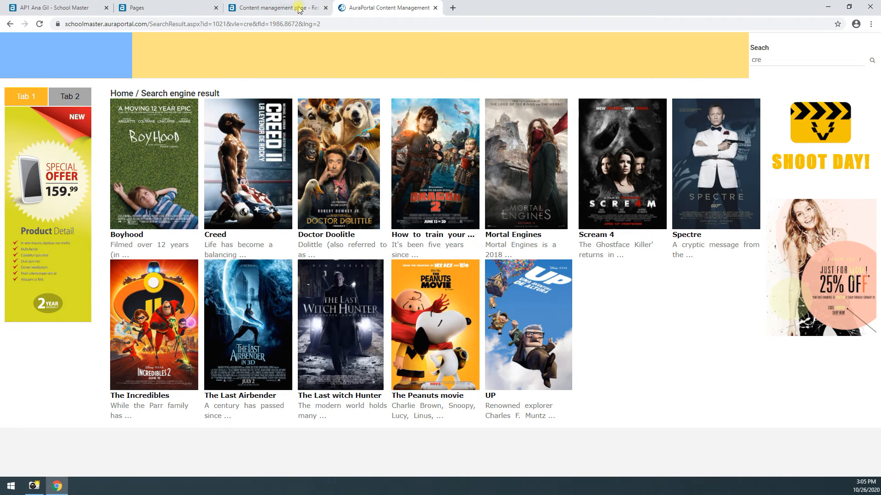
Step: Review the general settings of the DEMO Search engine page, refresh the pages list, and open the general settings of DEMO (Home)
{"action": "left_click", "coordinate": [298, 7]}
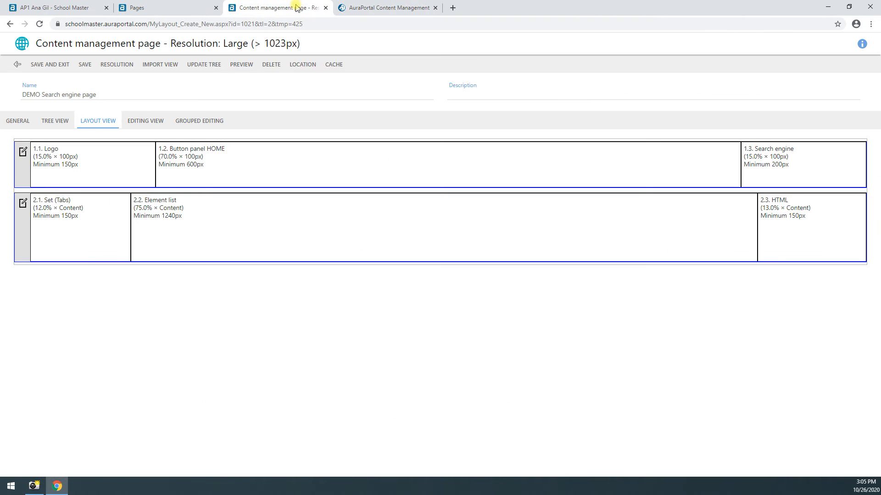
{"action": "left_click", "coordinate": [18, 123]}
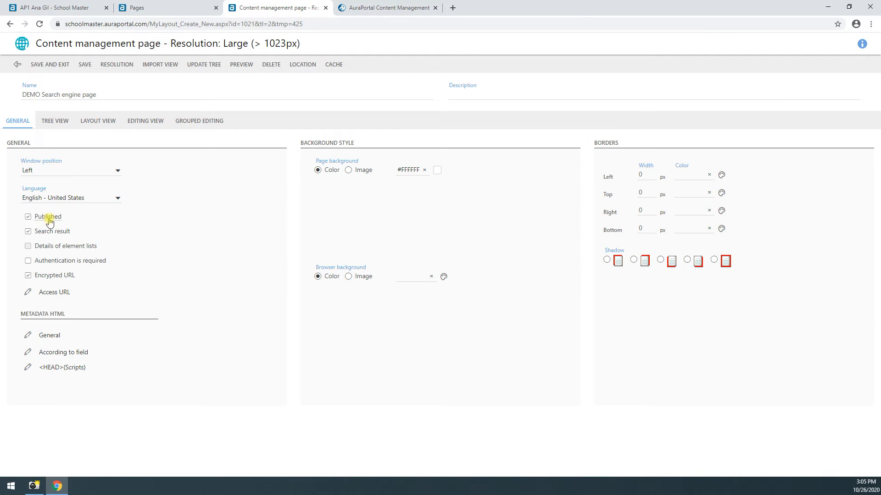
{"action": "left_click", "coordinate": [138, 8]}
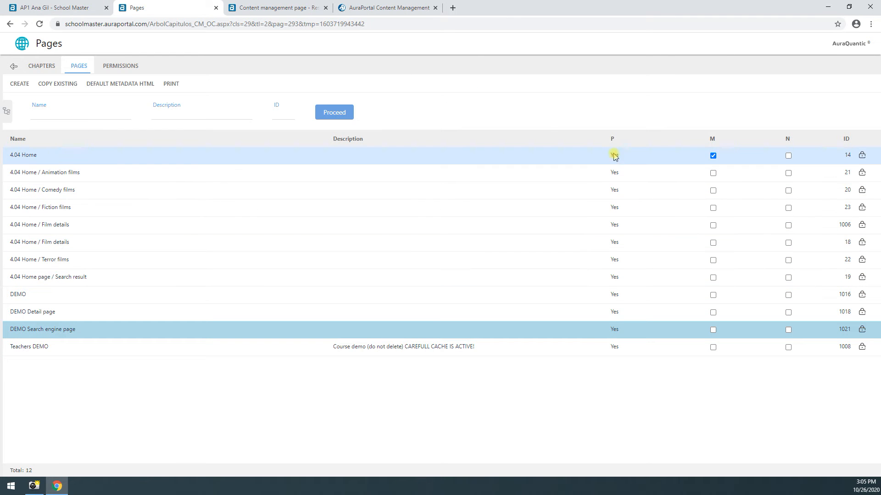
{"action": "left_click", "coordinate": [337, 116]}
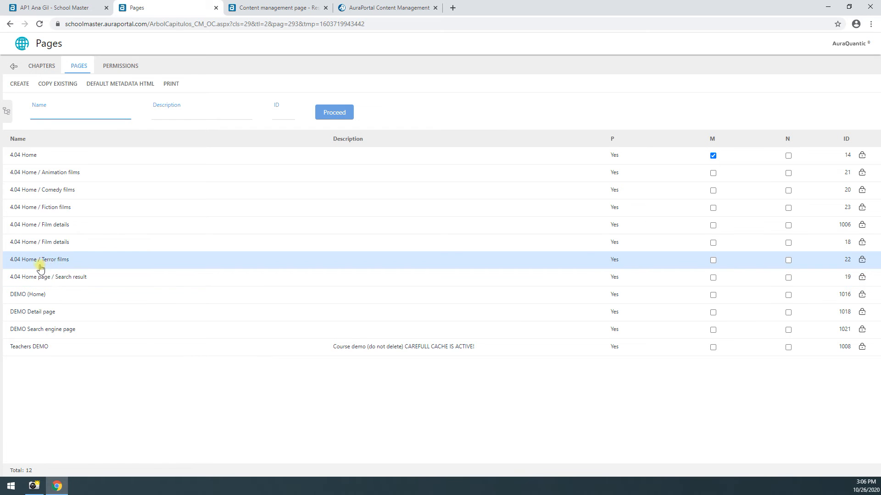
{"action": "left_click", "coordinate": [35, 299]}
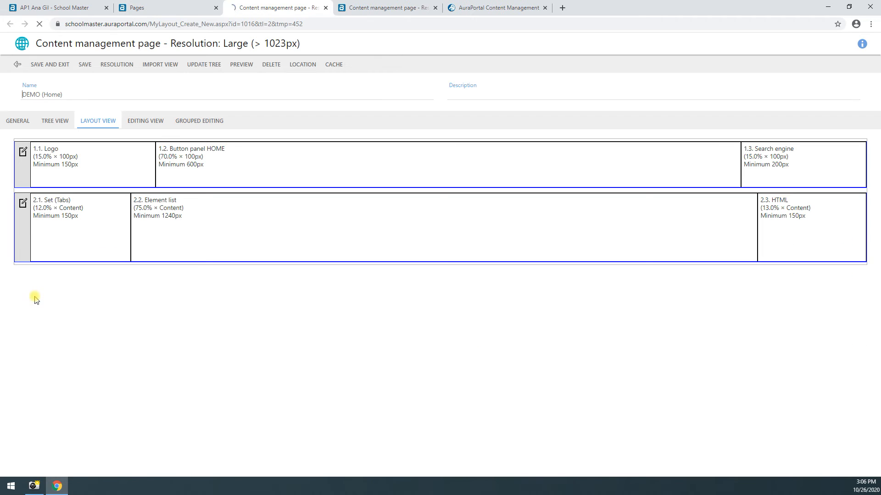
{"action": "left_click", "coordinate": [10, 120]}
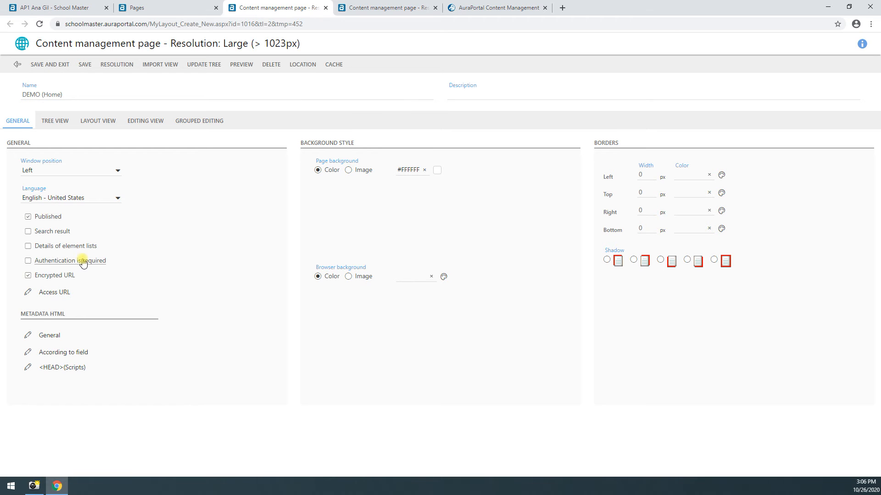
Step: View the authentication options for DEMO (Home), accept them without choosing a user type, and save and close the page
{"action": "left_click", "coordinate": [117, 265]}
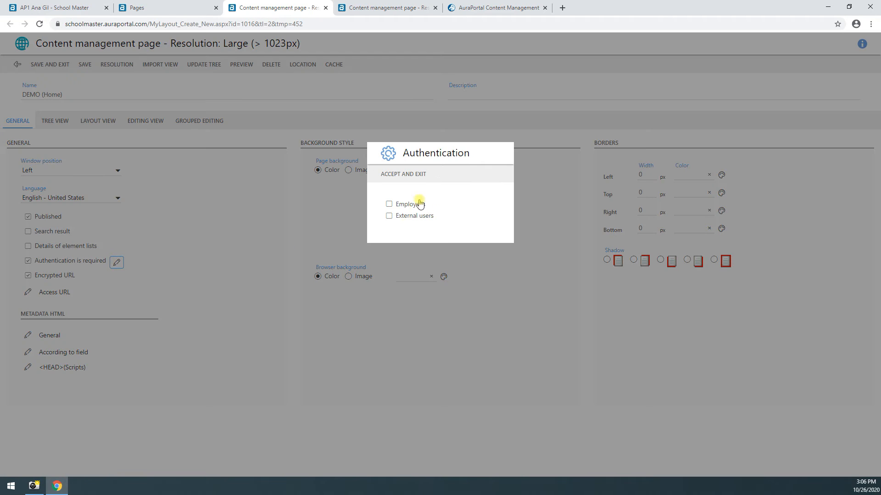
{"action": "left_click", "coordinate": [386, 174]}
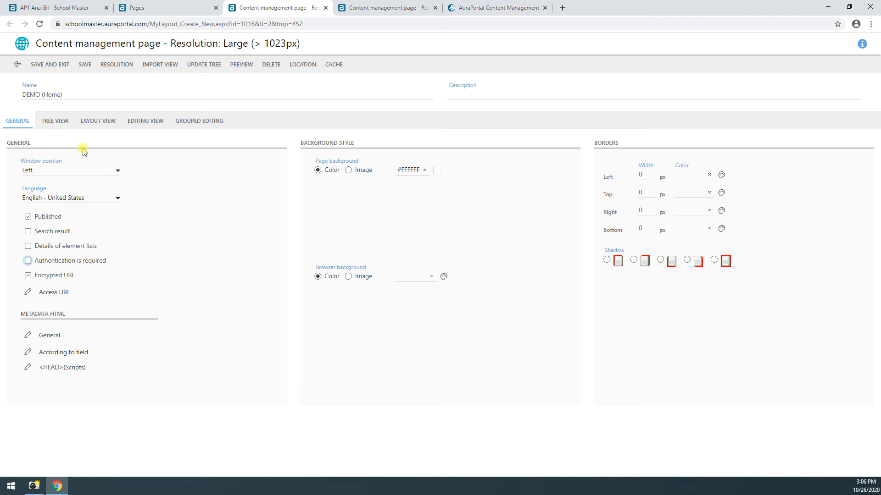
{"action": "left_click", "coordinate": [51, 66]}
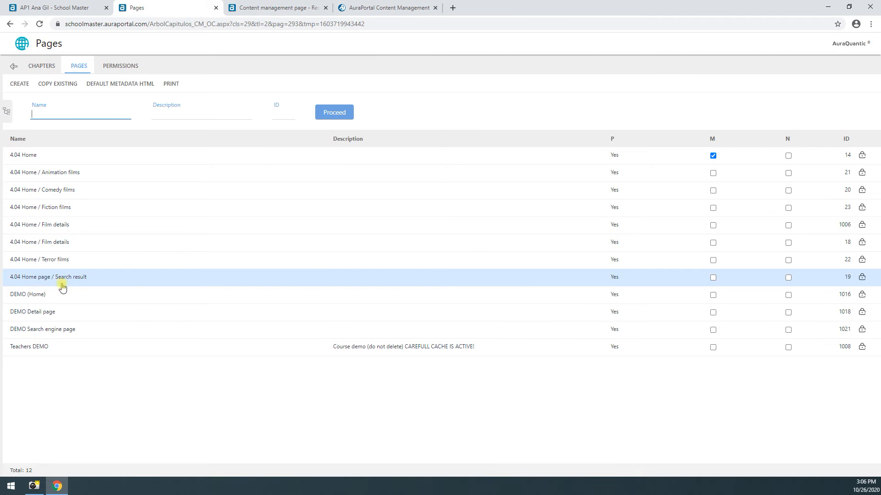
Step: Open the "4.04 Home page / Search result" page, review its general settings, and close it
{"action": "left_click", "coordinate": [82, 278]}
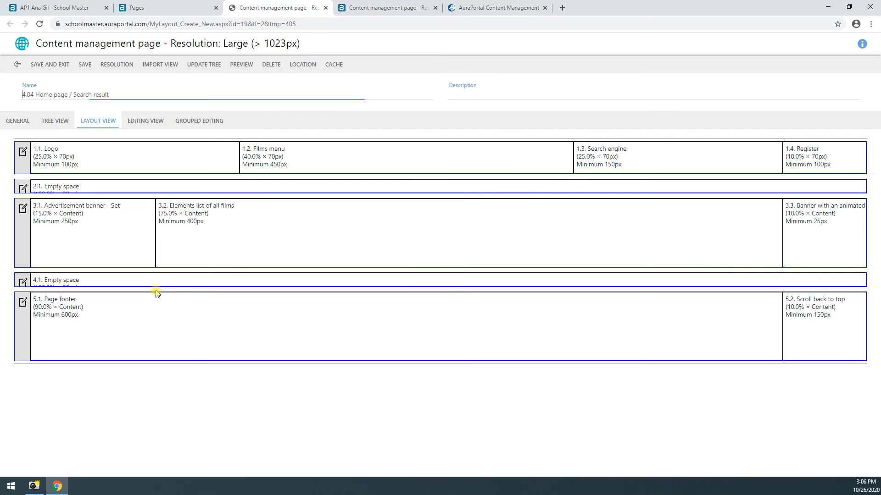
{"action": "left_click", "coordinate": [24, 126]}
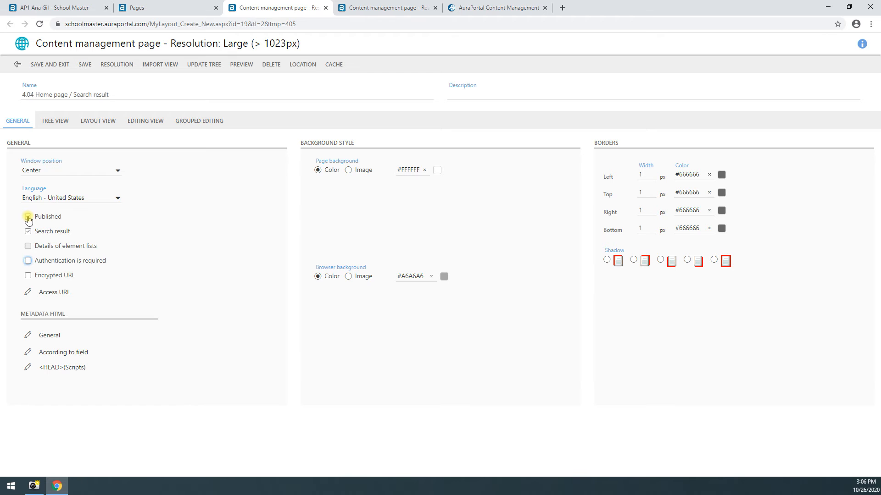
{"action": "left_click", "coordinate": [326, 8]}
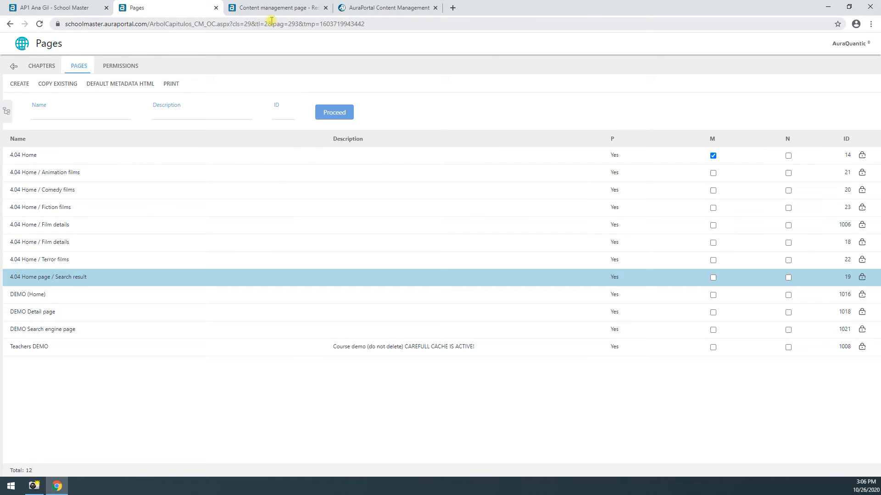
Step: Revisit the DEMO Search engine page's general settings and return to the search field on the published "cre" results page
{"action": "left_click", "coordinate": [300, 7]}
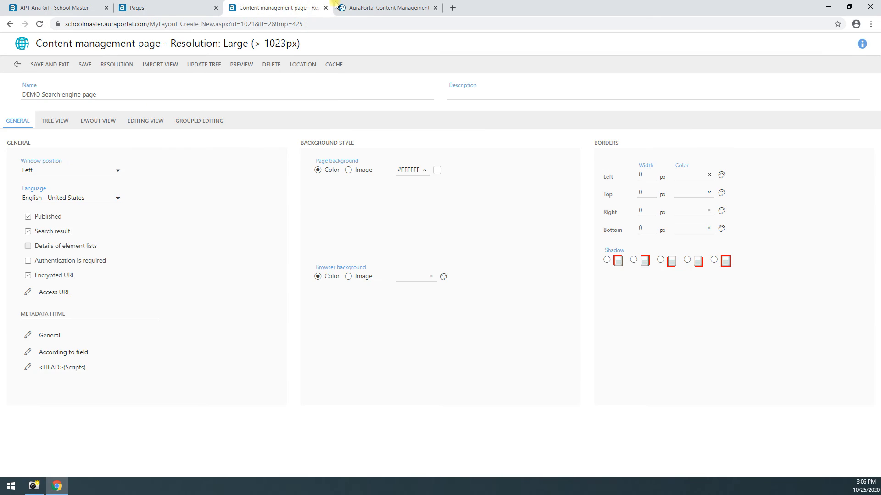
{"action": "left_click", "coordinate": [362, 7]}
{"action": "left_click", "coordinate": [761, 60]}
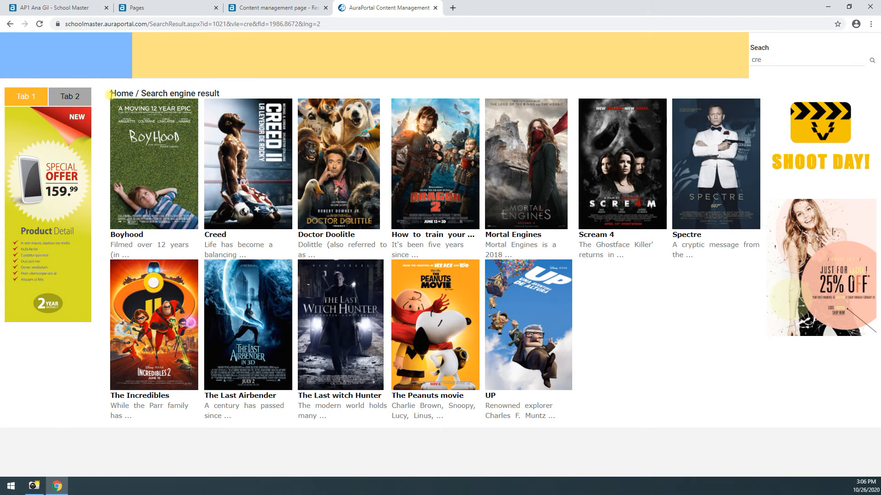
Step: Search the published results page for the nonsense text "creaa faf faf awfeawe"
{"action": "left_click", "coordinate": [871, 61]}
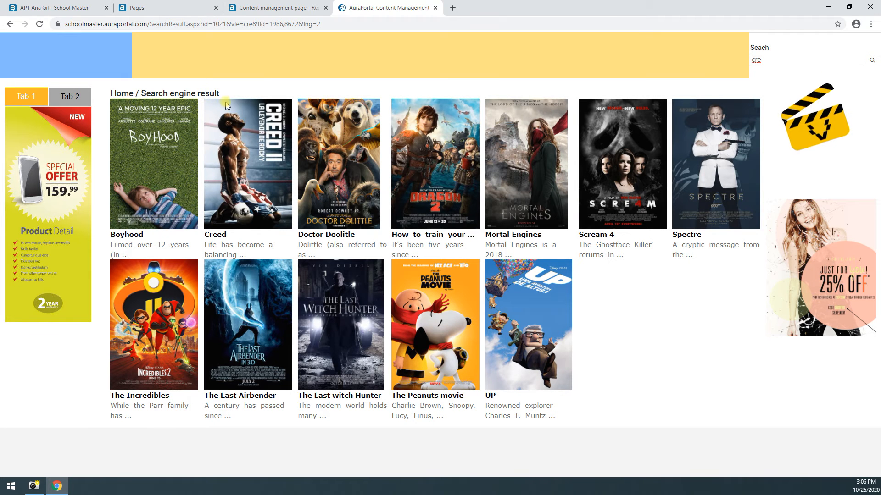
{"action": "left_click", "coordinate": [764, 60]}
{"action": "type", "text": "aa faf faf awfeawe"}
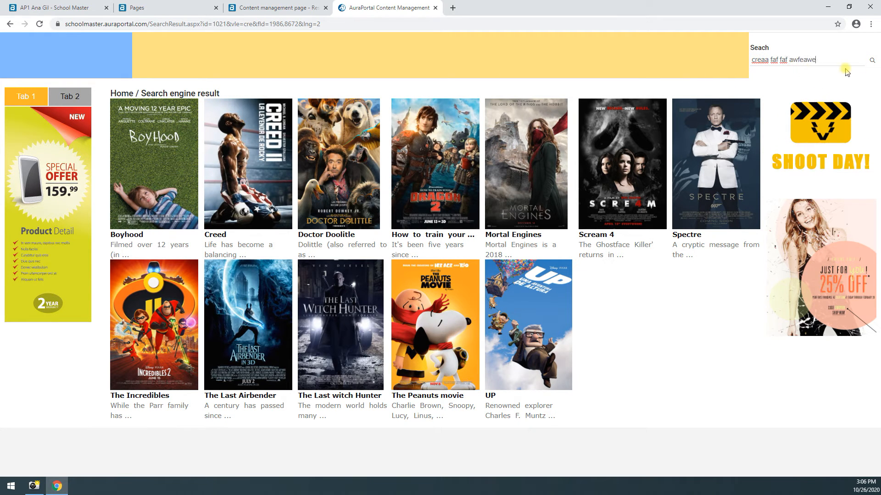
{"action": "left_click", "coordinate": [871, 61]}
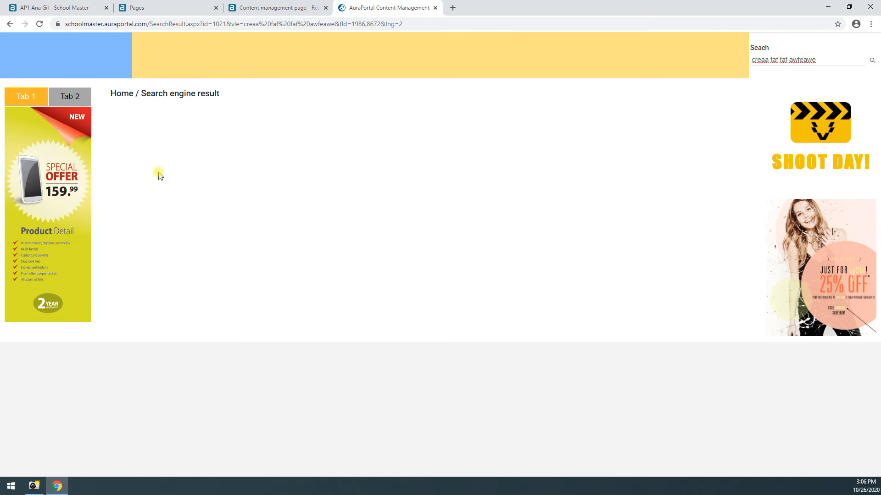
Step: In the DEMO Search engine page layout, open the element list "DEMO Search engine result" assigned to space 2.2 for editing
{"action": "left_click", "coordinate": [274, 8]}
{"action": "left_click_drag", "start_coordinate": [62, 95], "coordinate": [101, 123]}
{"action": "left_click", "coordinate": [98, 121]}
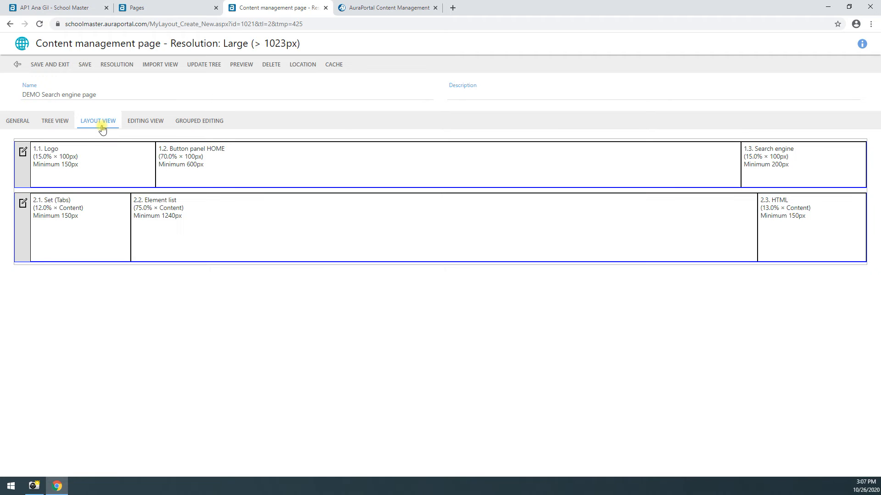
{"action": "left_click", "coordinate": [247, 233]}
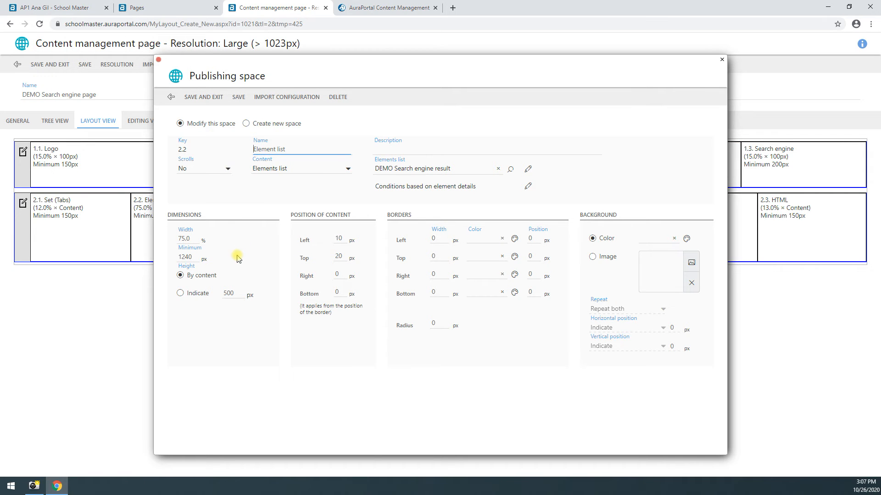
{"action": "left_click", "coordinate": [528, 172]}
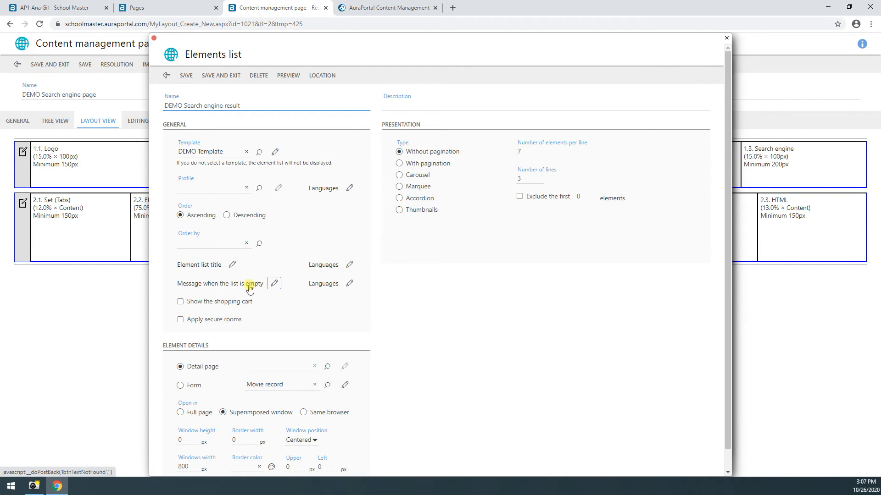
Step: Write "No movies found!" as the message for an empty list and color the text Strong Red
{"action": "left_click", "coordinate": [273, 285]}
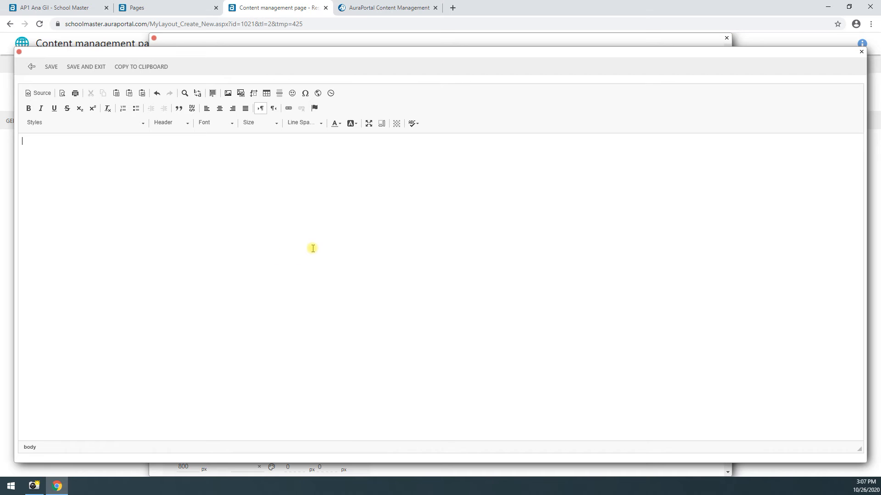
{"action": "type", "text": "No movies found!"}
{"action": "left_click_drag", "start_coordinate": [1, 160], "coordinate": [25, 166]}
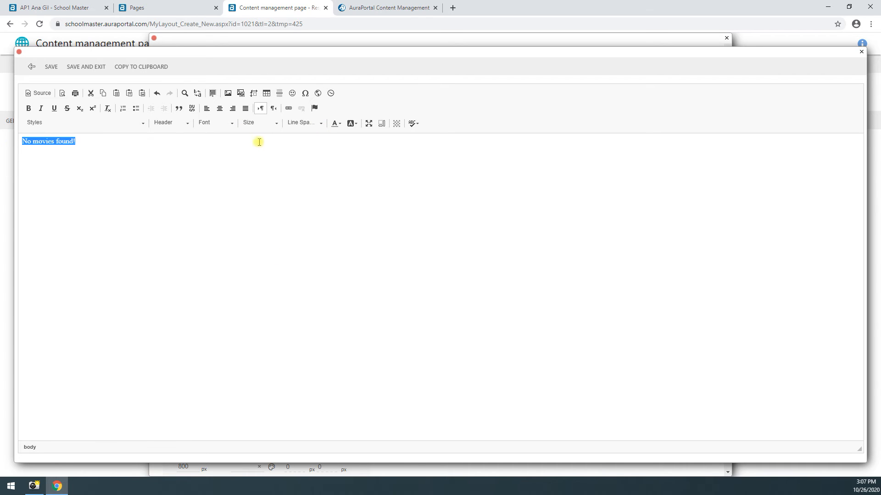
{"action": "left_click", "coordinate": [338, 126]}
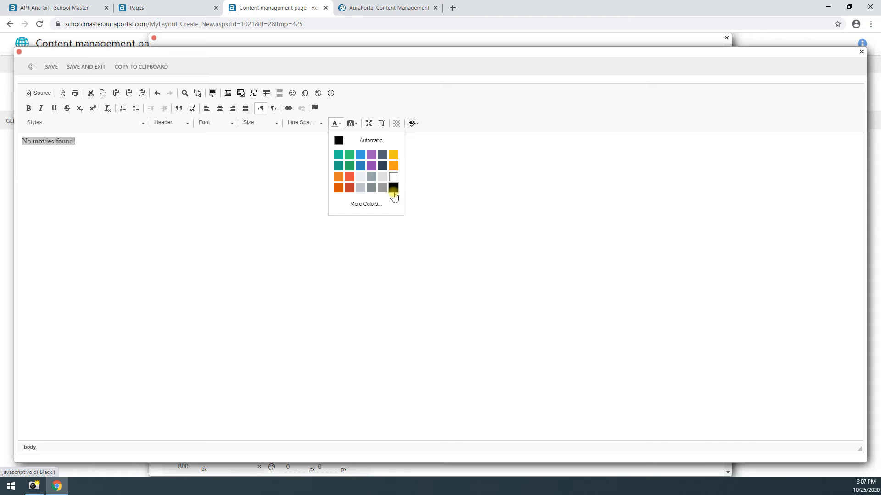
{"action": "left_click", "coordinate": [350, 188]}
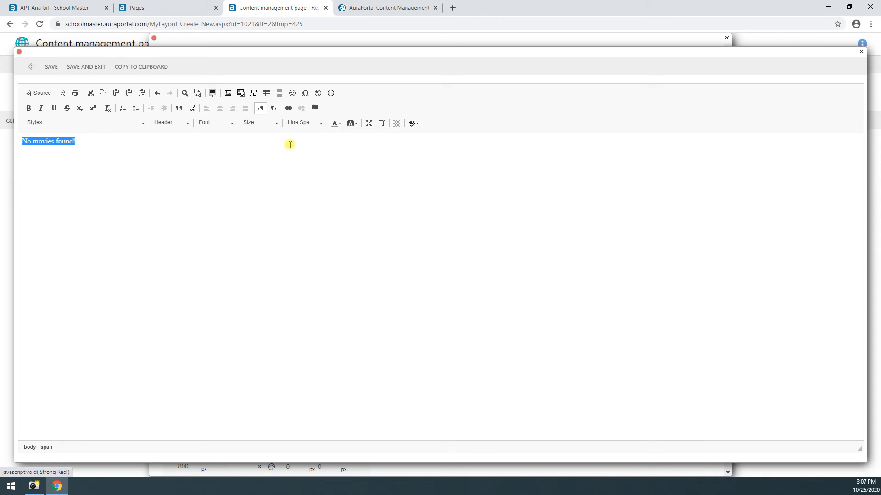
Step: Set the empty-list message in Arial Black, insert a blank line above it, and center it
{"action": "left_click", "coordinate": [118, 147]}
{"action": "left_click_drag", "start_coordinate": [106, 148], "coordinate": [19, 151]}
{"action": "left_click", "coordinate": [198, 130]}
{"action": "left_click", "coordinate": [227, 176]}
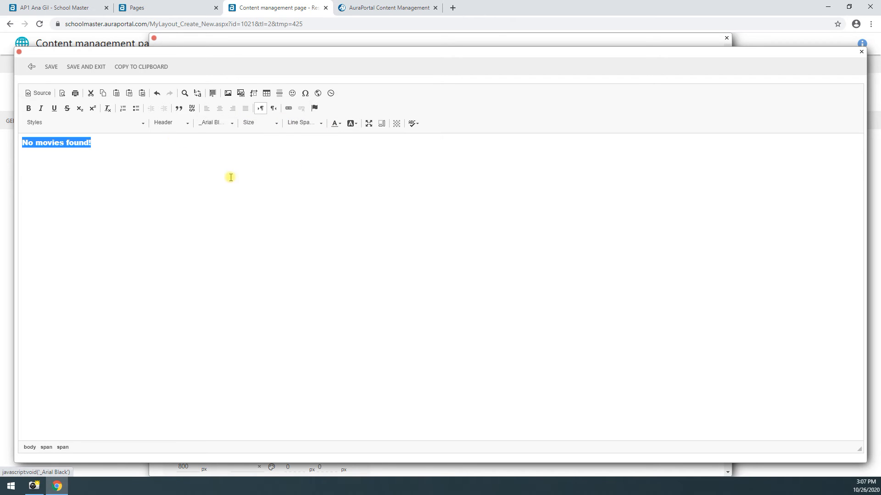
{"action": "left_click", "coordinate": [181, 145]}
{"action": "left_click", "coordinate": [28, 143]}
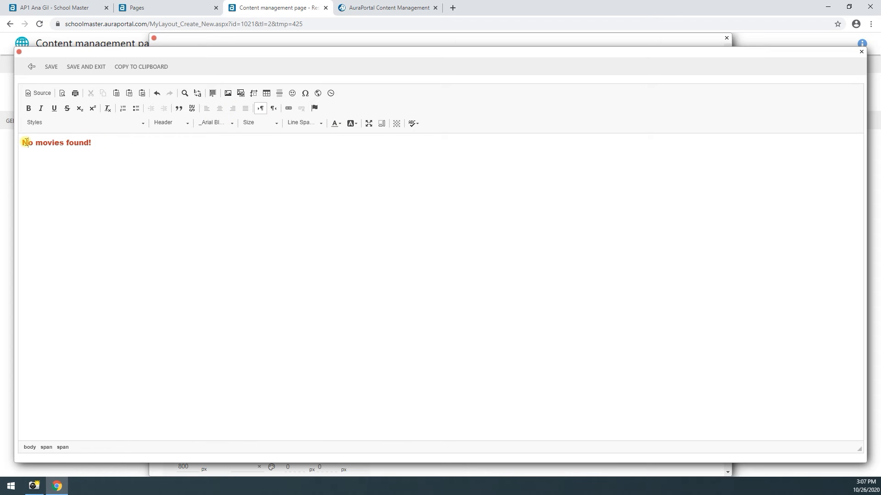
{"action": "key", "text": "Return"}
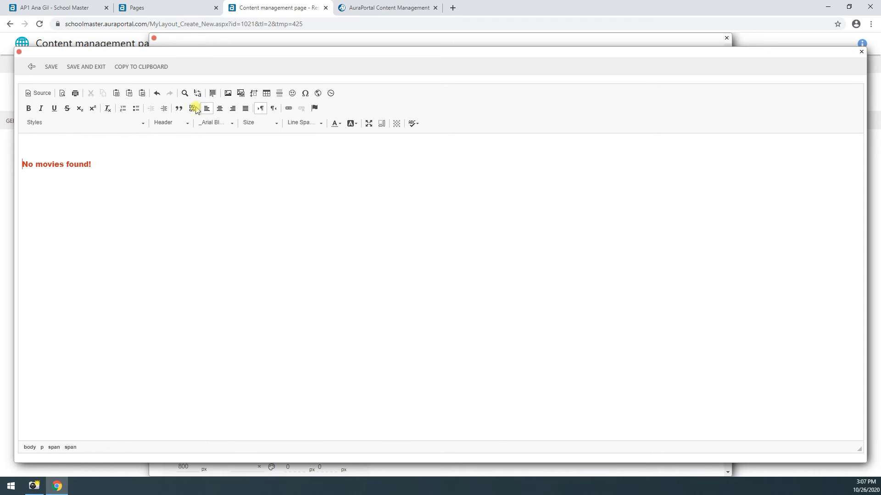
{"action": "left_click", "coordinate": [220, 108]}
Step: Save and exit the message, the element list and the publishing space, and save the DEMO Search engine page
{"action": "left_click", "coordinate": [92, 69]}
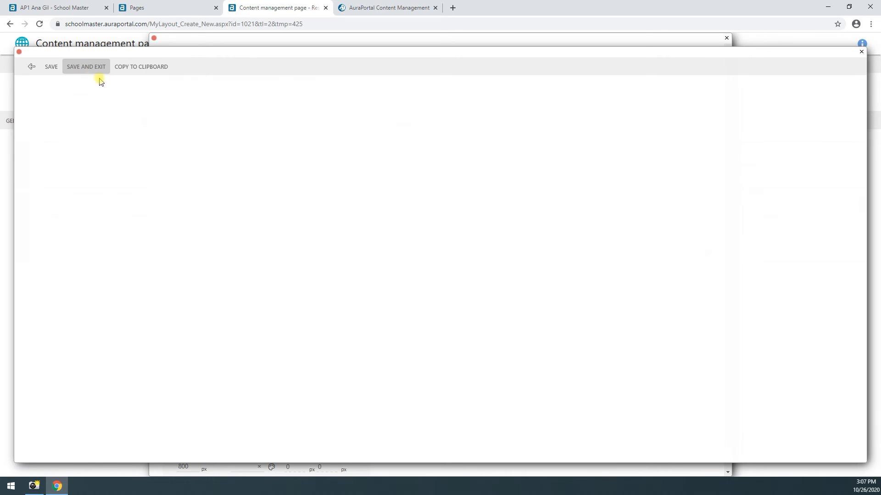
{"action": "left_click", "coordinate": [228, 80]}
{"action": "left_click", "coordinate": [223, 99]}
{"action": "left_click", "coordinate": [85, 65]}
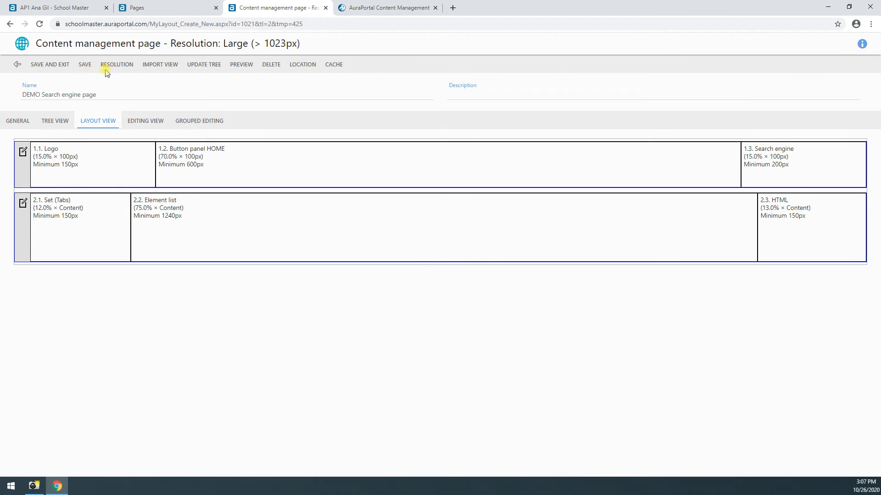
Step: Reload the published search results page to check the empty-list message
{"action": "left_click", "coordinate": [369, 8]}
{"action": "left_click", "coordinate": [40, 24]}
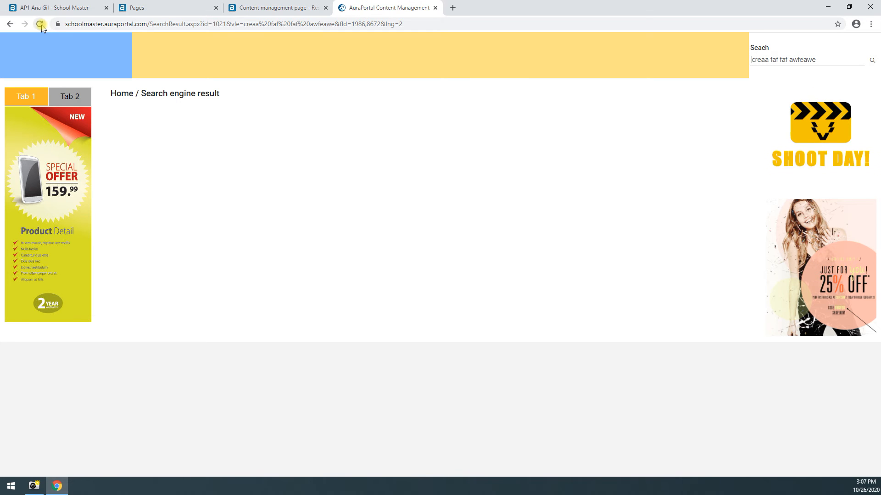
{"action": "left_click_drag", "start_coordinate": [414, 123], "coordinate": [516, 245]}
{"action": "left_click", "coordinate": [518, 249]}
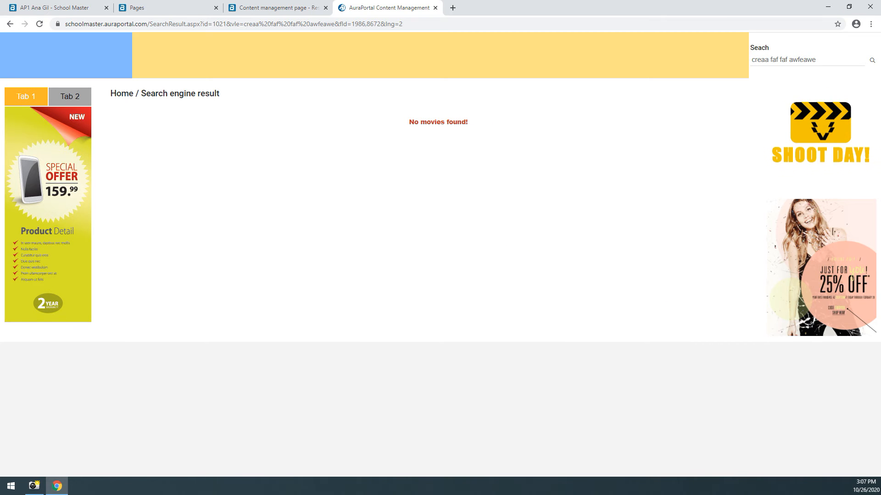
Step: Clear the search text, run an empty search, and examine the "Search engine result" title above the list
{"action": "left_click_drag", "start_coordinate": [831, 55], "coordinate": [731, 65]}
{"action": "key", "text": "BackSpace"}
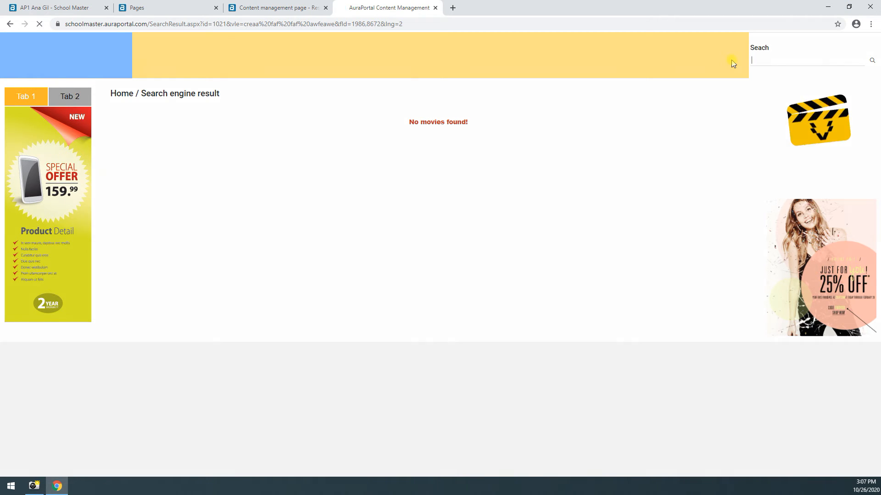
{"action": "key", "text": "Return"}
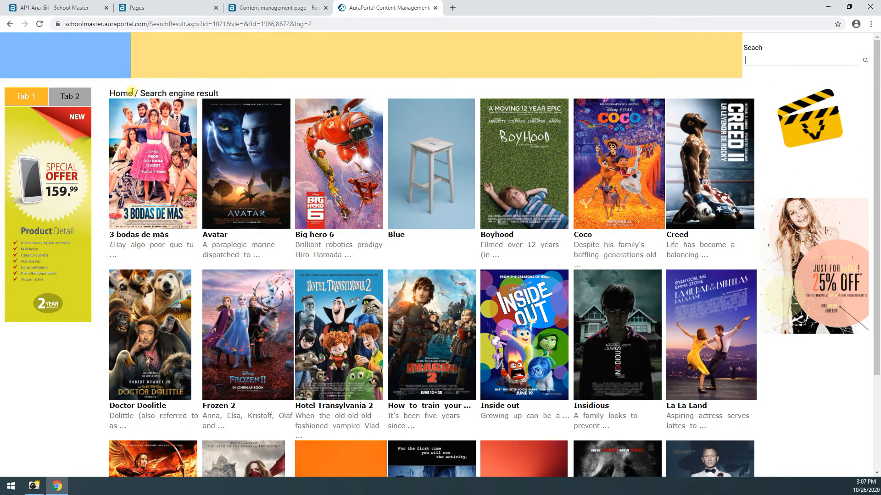
{"action": "left_click_drag", "start_coordinate": [143, 93], "coordinate": [236, 92]}
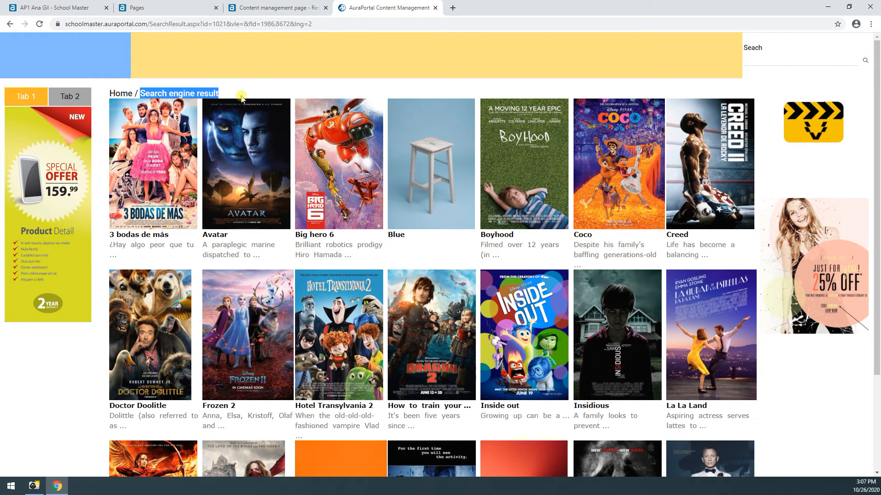
{"action": "left_click", "coordinate": [759, 61]}
{"action": "left_click", "coordinate": [866, 63]}
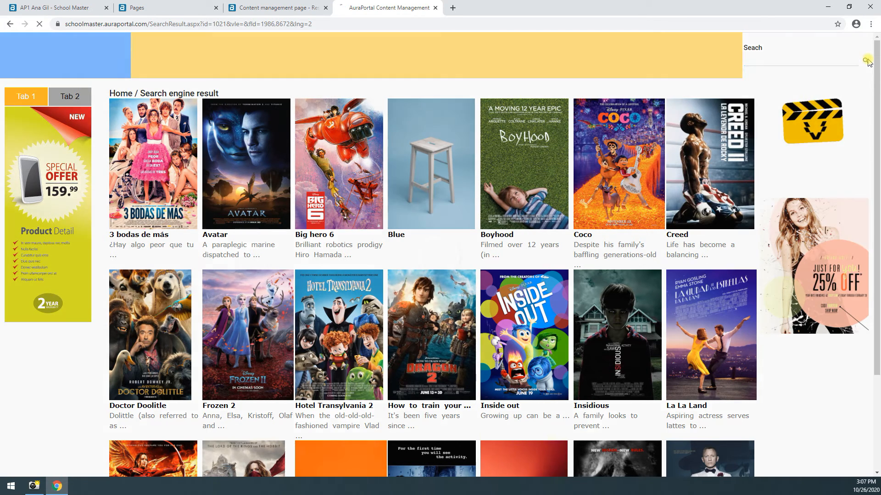
{"action": "left_click", "coordinate": [865, 61]}
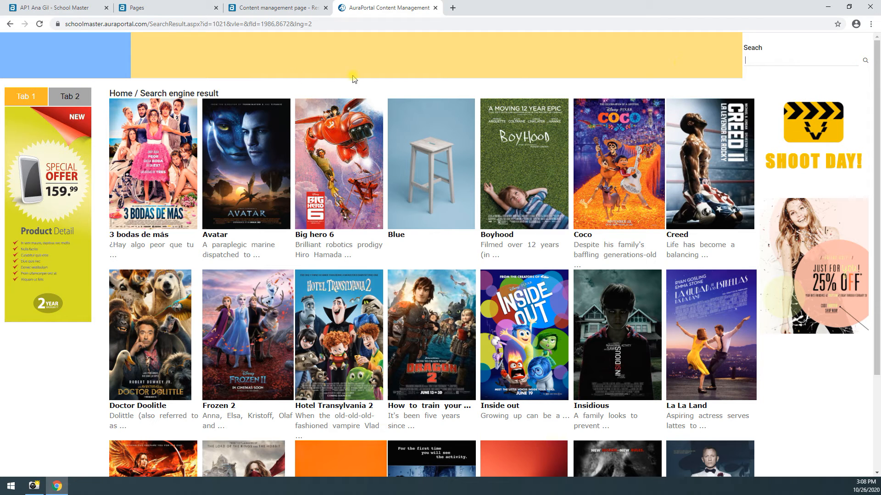
Step: Search the published page for "as"
{"action": "left_click", "coordinate": [768, 63]}
{"action": "type", "text": "as"}
{"action": "left_click", "coordinate": [768, 79]}
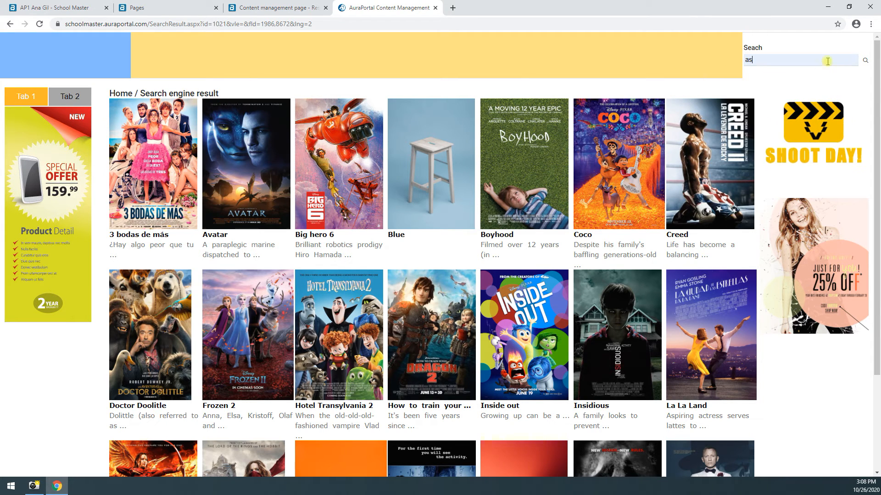
{"action": "left_click", "coordinate": [866, 62]}
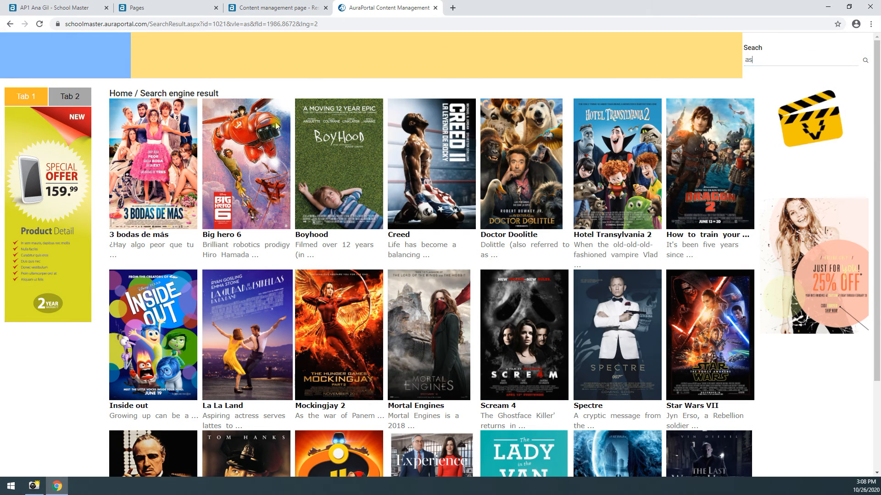
Step: Remove "as" from the search, repeat the search without text, and close the published page
{"action": "left_click_drag", "start_coordinate": [140, 93], "coordinate": [233, 99]}
{"action": "left_click_drag", "start_coordinate": [789, 60], "coordinate": [728, 67]}
{"action": "key", "text": "BackSpace"}
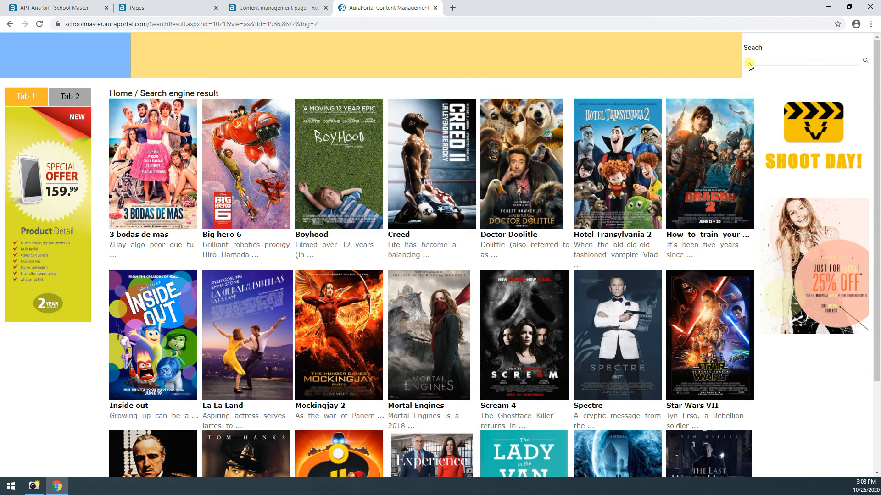
{"action": "key", "text": "Return"}
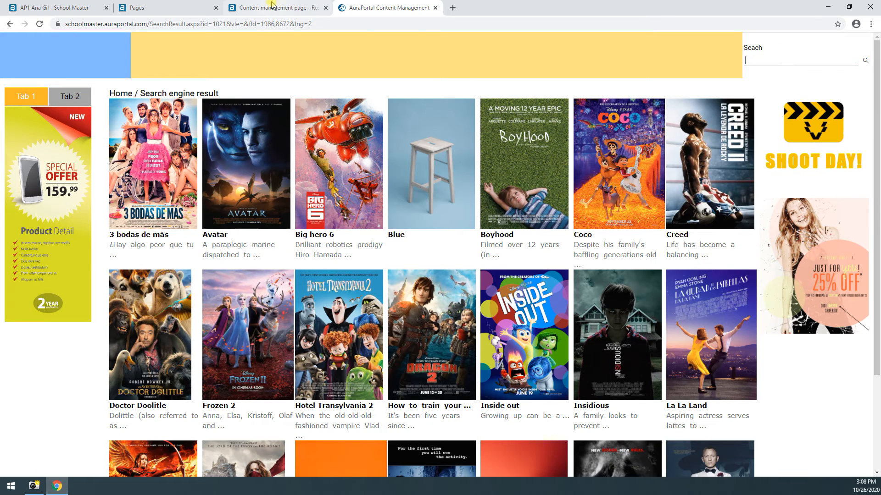
{"action": "left_click", "coordinate": [434, 8]}
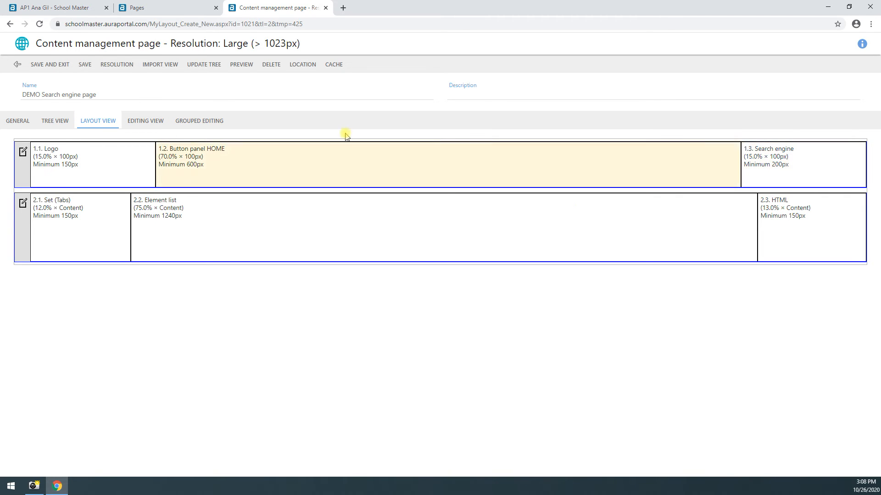
Step: Open the DEMO (Home) page from the pages list and show its layout
{"action": "left_click_drag", "start_coordinate": [44, 95], "coordinate": [105, 91]}
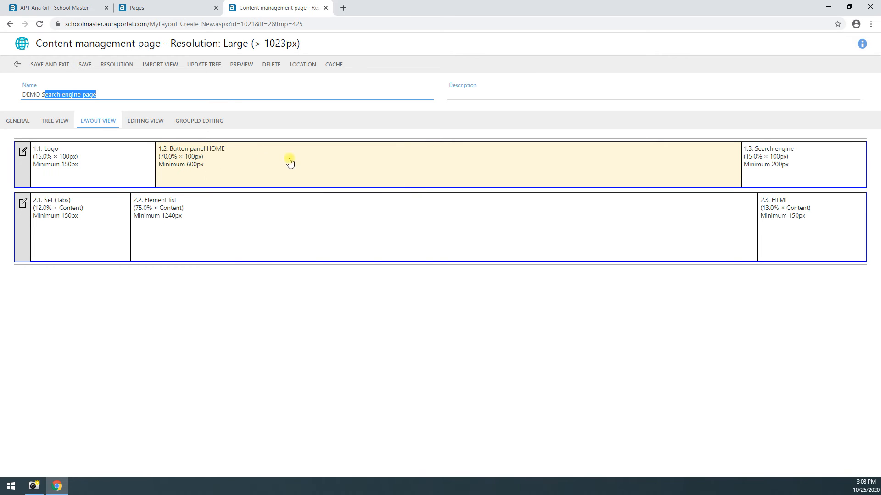
{"action": "left_click", "coordinate": [183, 15]}
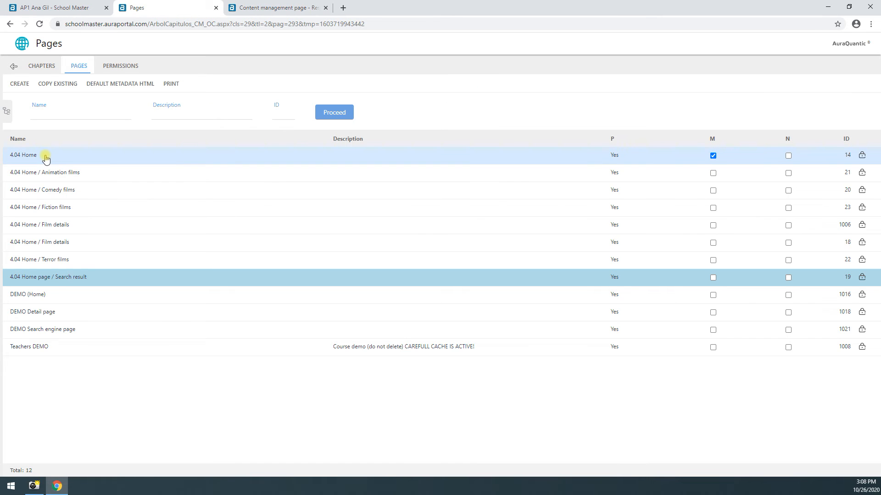
{"action": "double_click", "coordinate": [41, 296]}
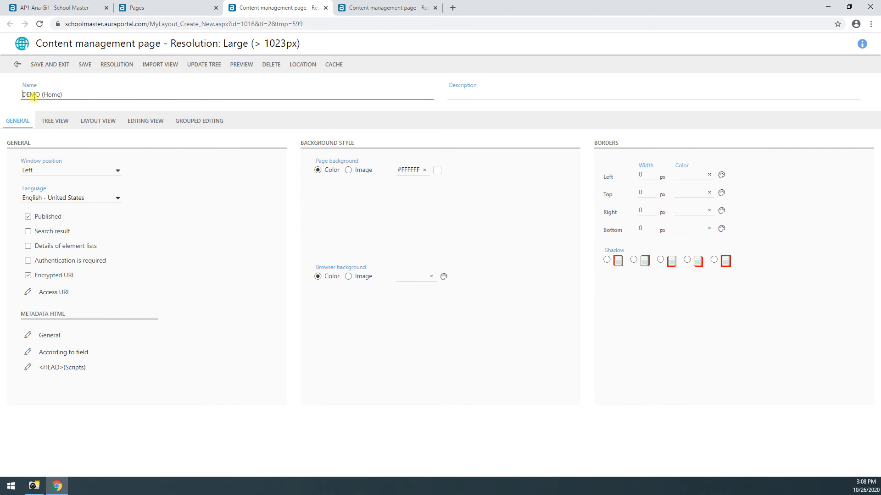
{"action": "left_click", "coordinate": [94, 122]}
Step: Set the content of space 1.2 "Button panel HOME" to Button panel and create a new panel named "DEMO Button panel"
{"action": "double_click", "coordinate": [248, 167]}
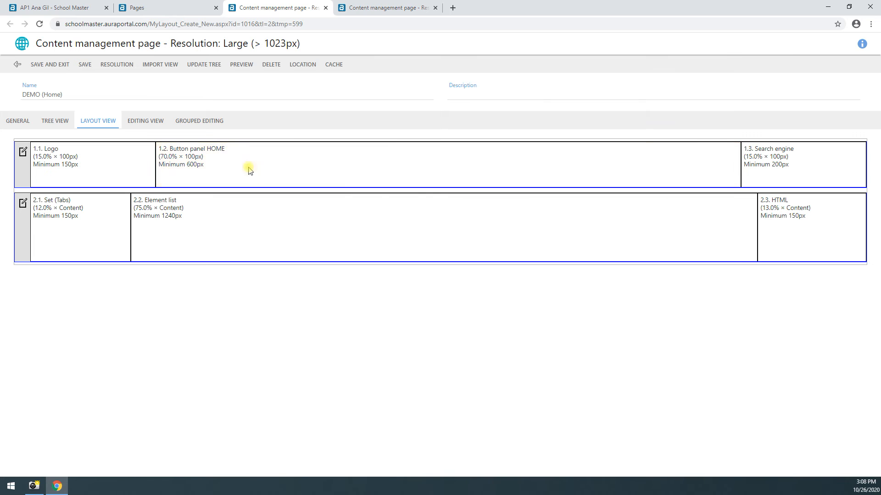
{"action": "left_click", "coordinate": [347, 179]}
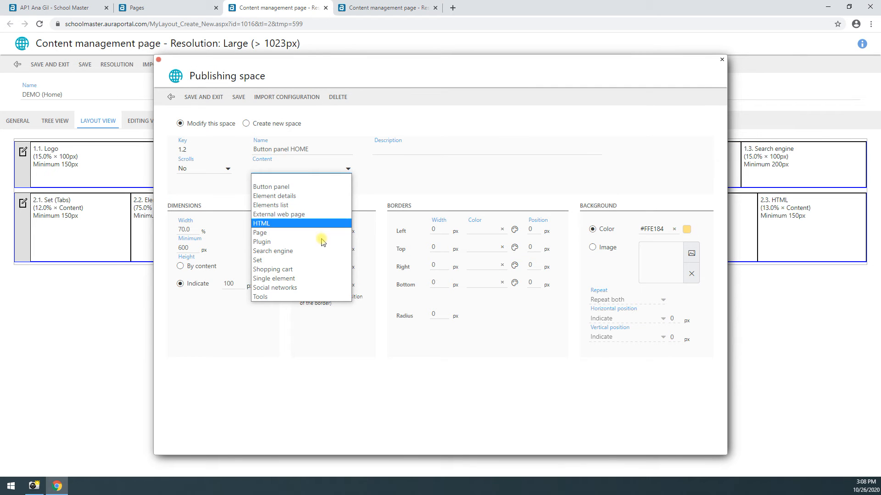
{"action": "left_click", "coordinate": [294, 183]}
{"action": "left_click", "coordinate": [481, 170]}
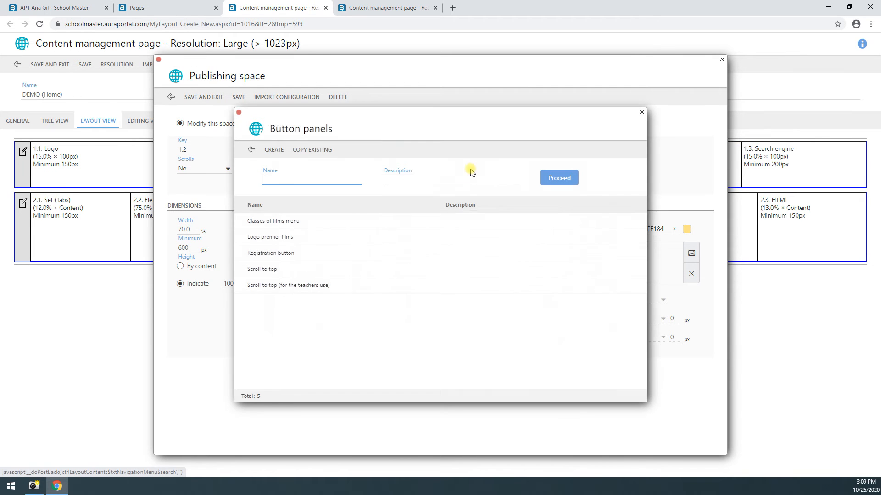
{"action": "left_click", "coordinate": [274, 150]}
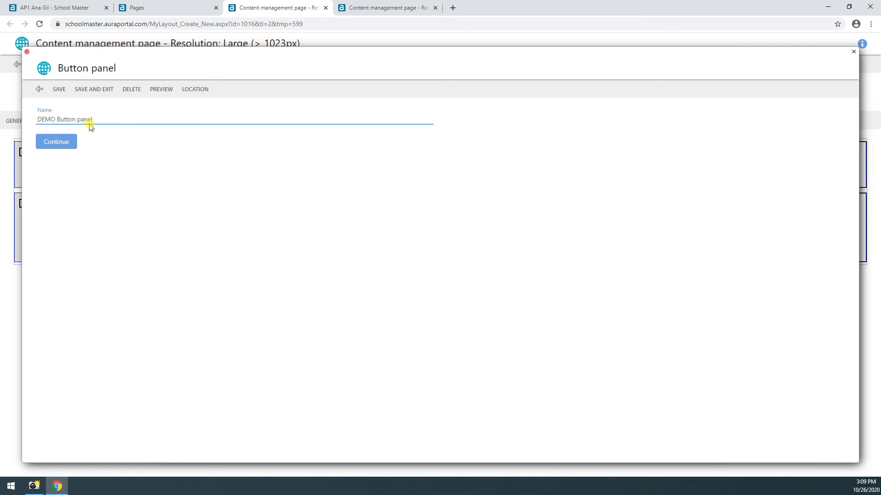
{"action": "left_click", "coordinate": [69, 142]}
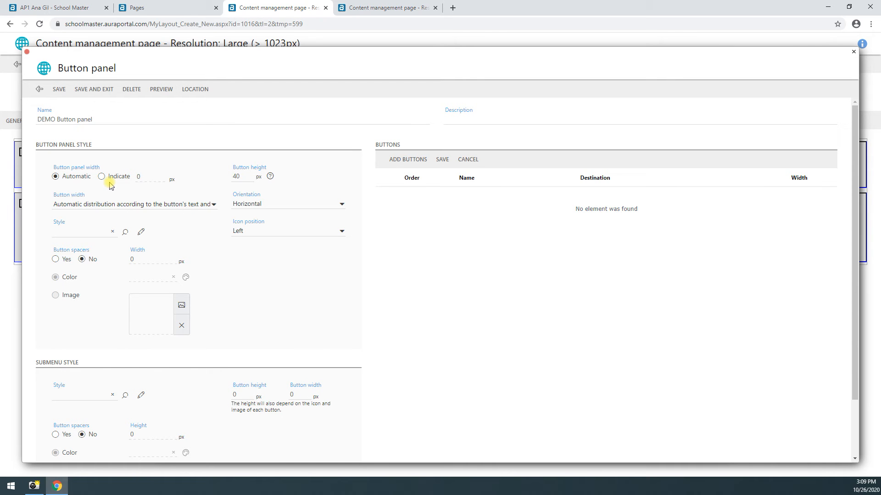
Step: Add a button with the text "Animation" to DEMO Button panel and return to the panel
{"action": "left_click", "coordinate": [405, 161]}
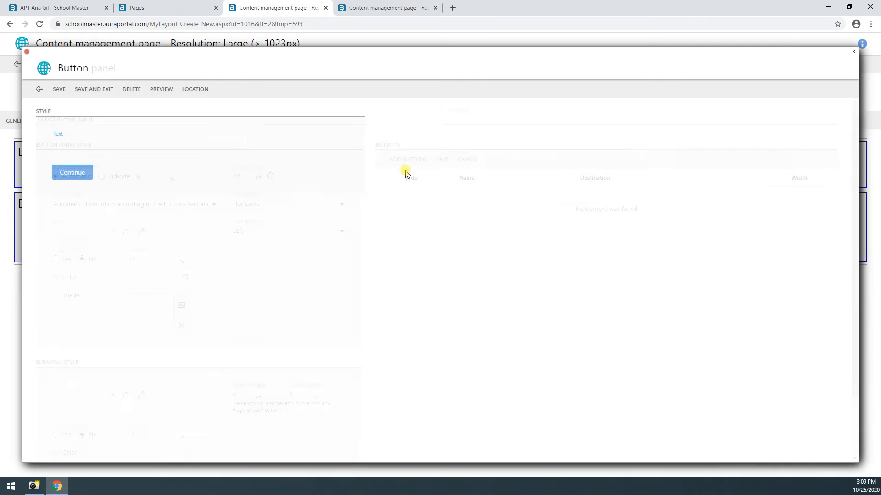
{"action": "left_click", "coordinate": [72, 173]}
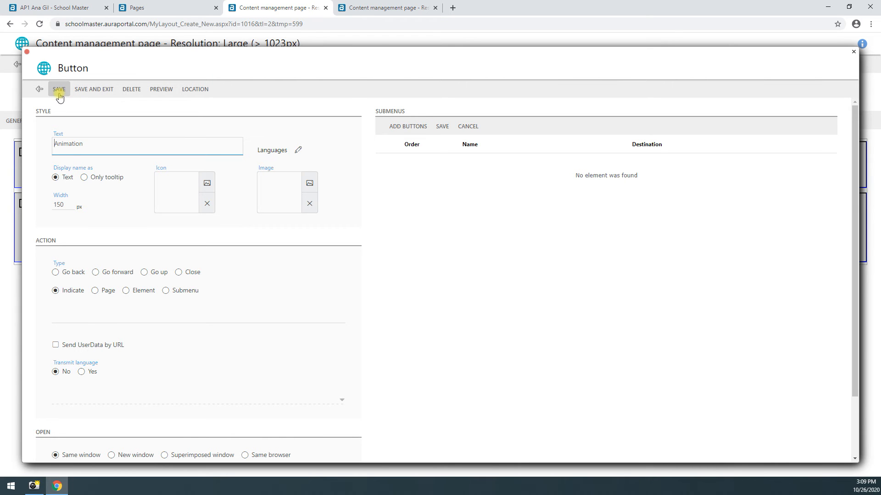
{"action": "left_click", "coordinate": [39, 89]}
Step: Add another button with the text "Action" to DEMO Button panel and save it
{"action": "left_click", "coordinate": [404, 166]}
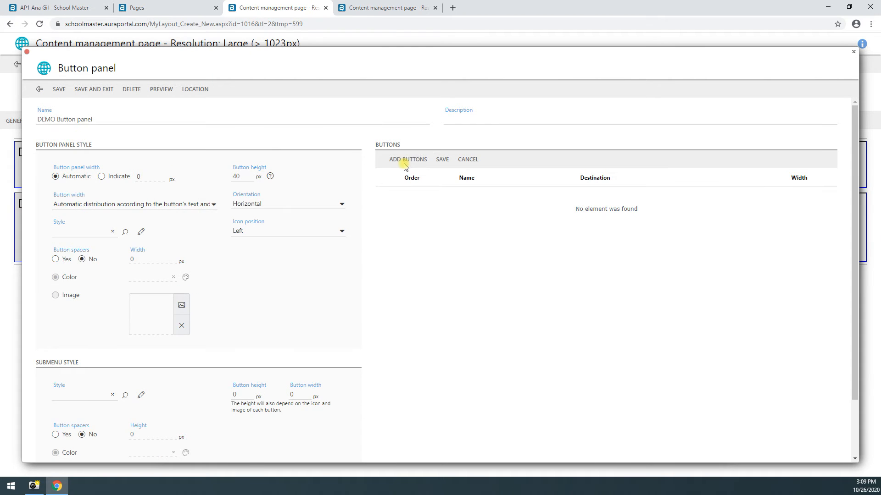
{"action": "left_click", "coordinate": [76, 153]}
{"action": "type", "text": "Action"}
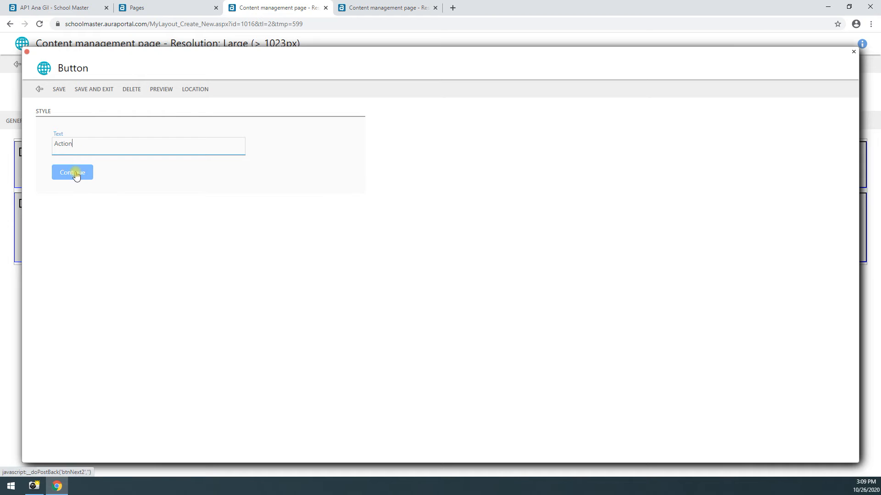
{"action": "left_click", "coordinate": [77, 175]}
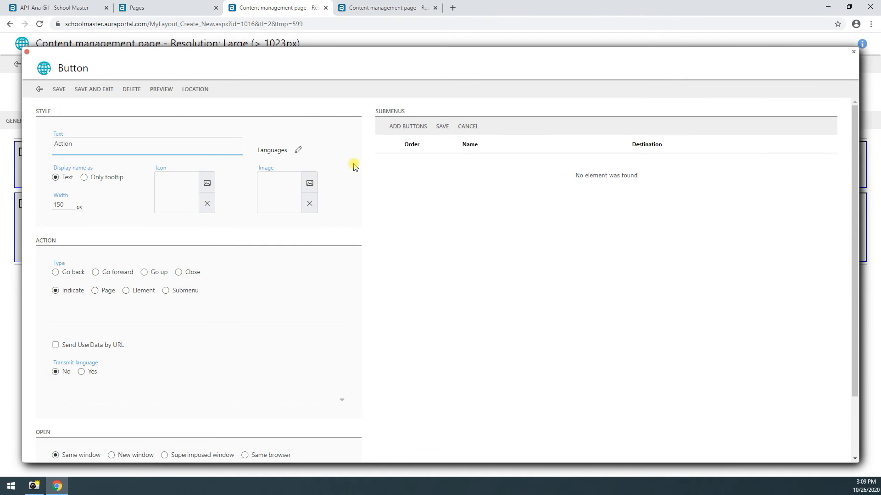
{"action": "left_click", "coordinate": [97, 91]}
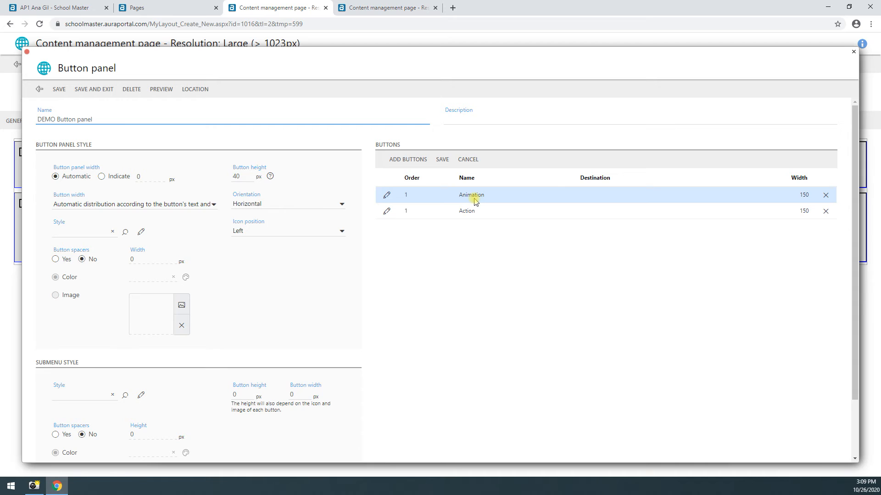
{"action": "double_click", "coordinate": [477, 196]}
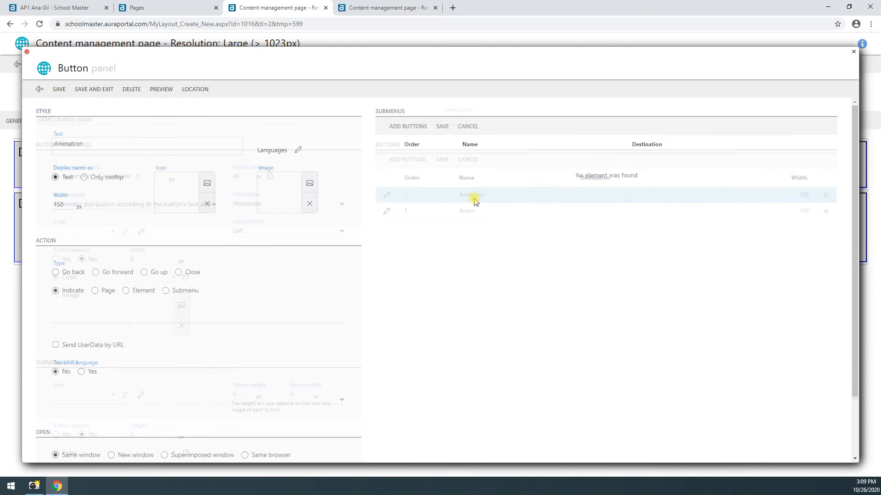
{"action": "left_click", "coordinate": [94, 292]}
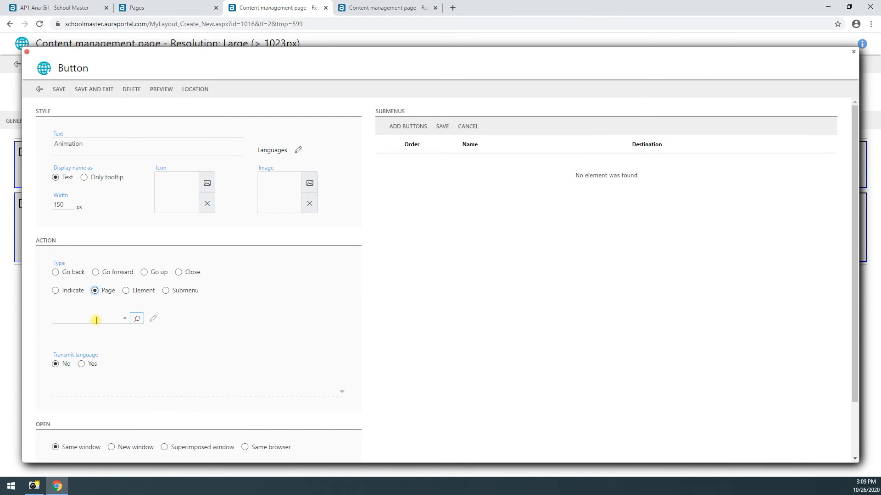
{"action": "left_click", "coordinate": [39, 89]}
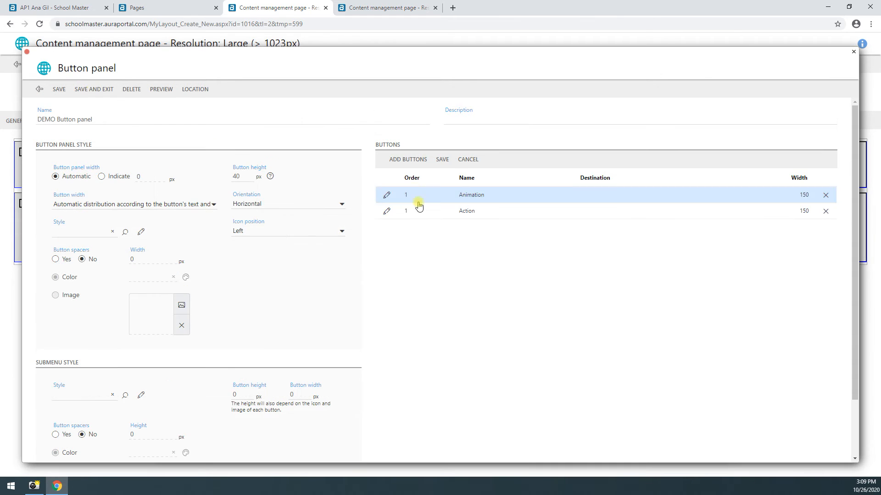
Step: Apply the style "4.04 Tabs for content sets" to DEMO Button panel, and save the panel and space 1.2
{"action": "left_click", "coordinate": [125, 232]}
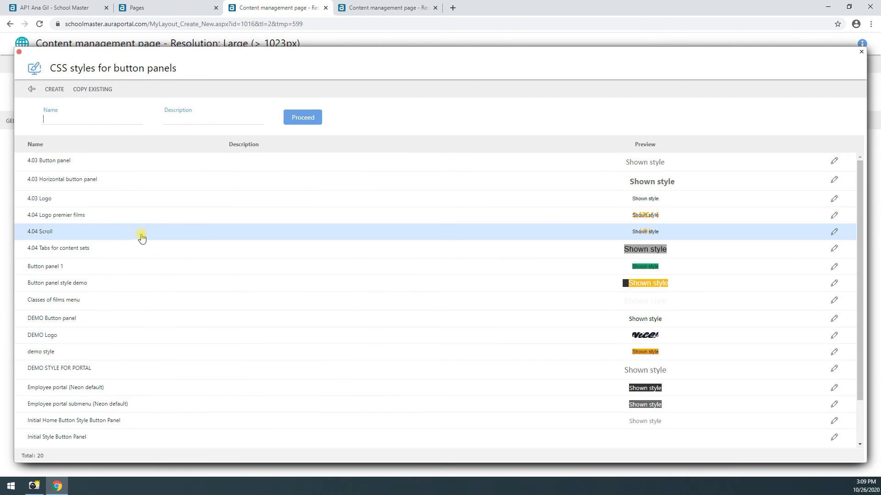
{"action": "left_click", "coordinate": [538, 249]}
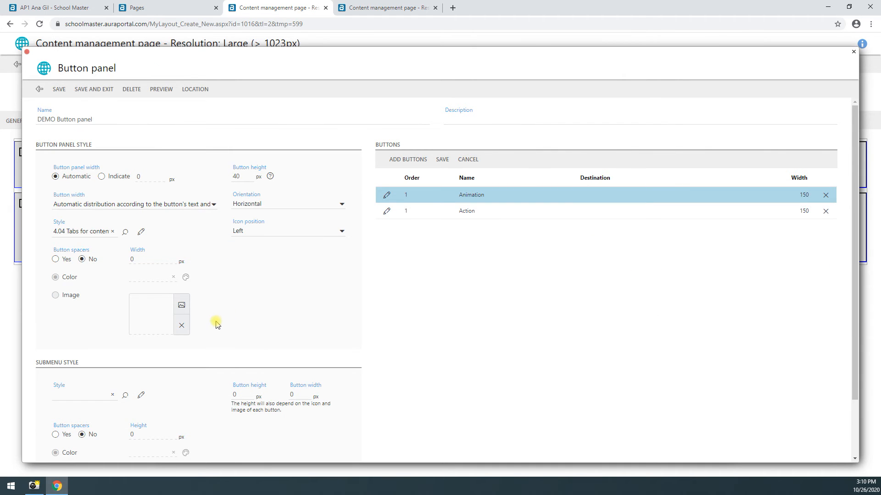
{"action": "left_click", "coordinate": [87, 89]}
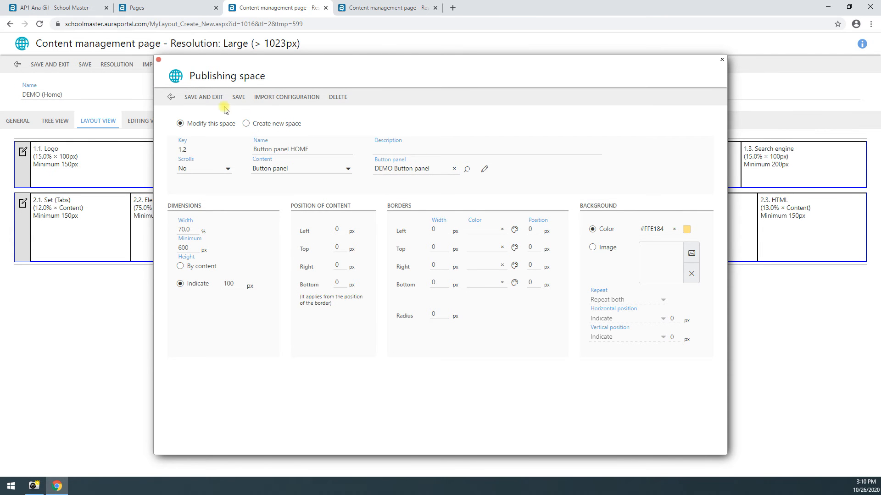
{"action": "left_click", "coordinate": [205, 97]}
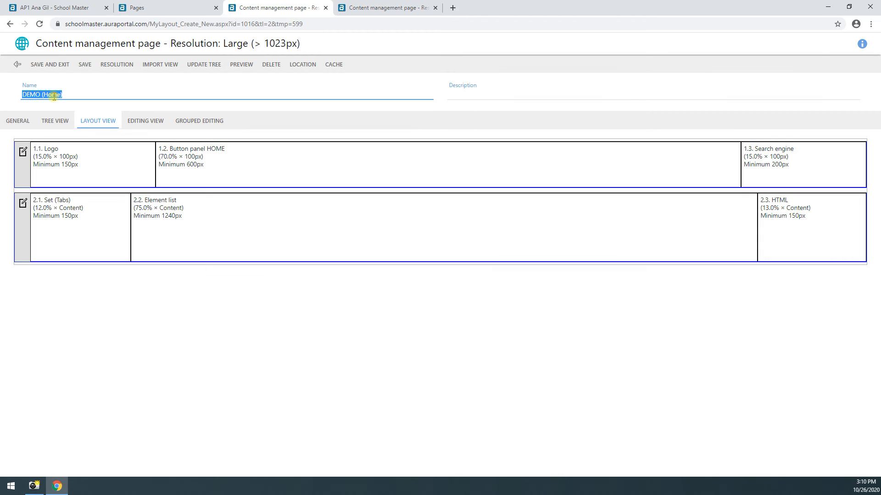
Step: Preview the DEMO (Home) page to check its button panel, comparing it with the layout of DEMO Search engine page
{"action": "left_click", "coordinate": [250, 71]}
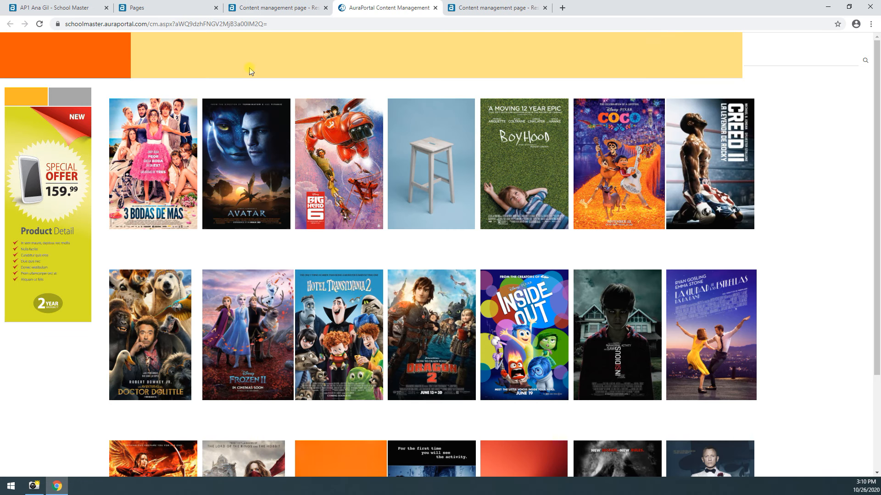
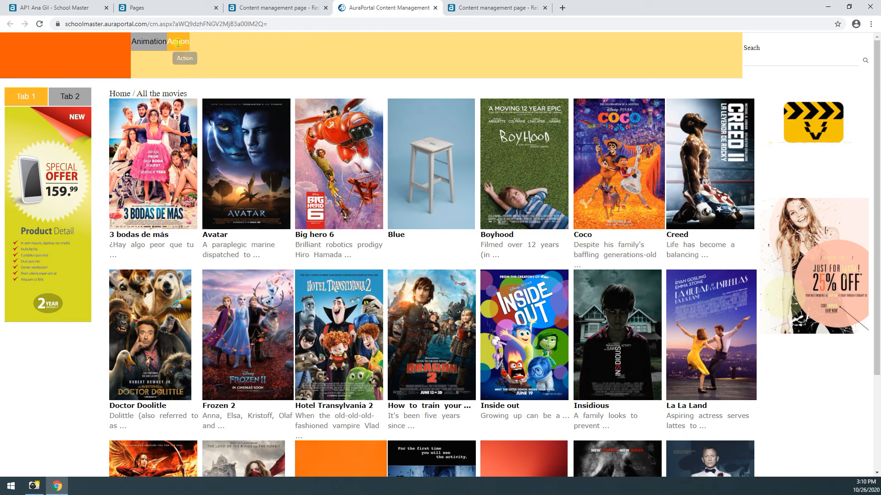
{"action": "left_click", "coordinate": [508, 8]}
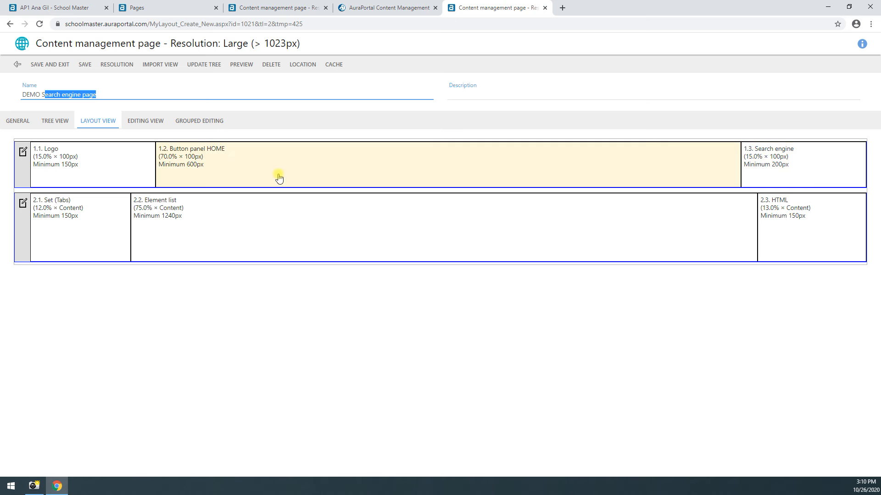
{"action": "left_click", "coordinate": [380, 10]}
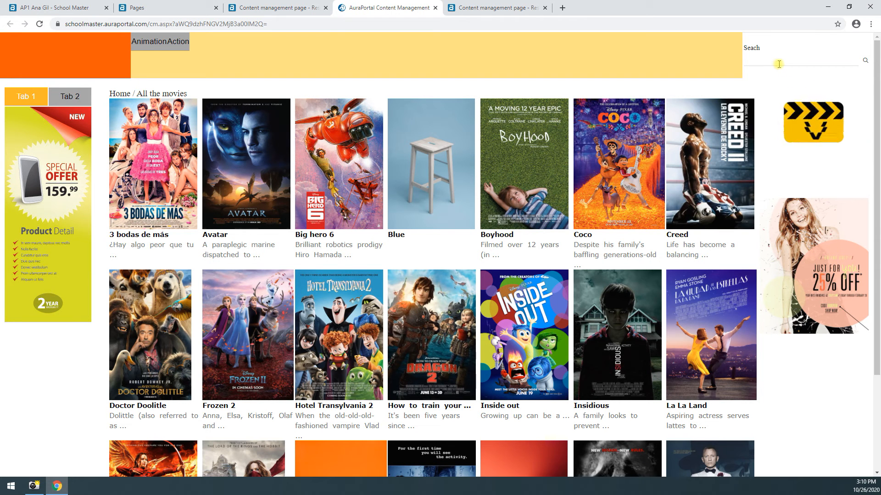
Step: Search the previewed home page for "frozen", examine the results page's header and breadcrumb, and close the preview
{"action": "left_click", "coordinate": [778, 63]}
{"action": "left_click", "coordinate": [772, 112]}
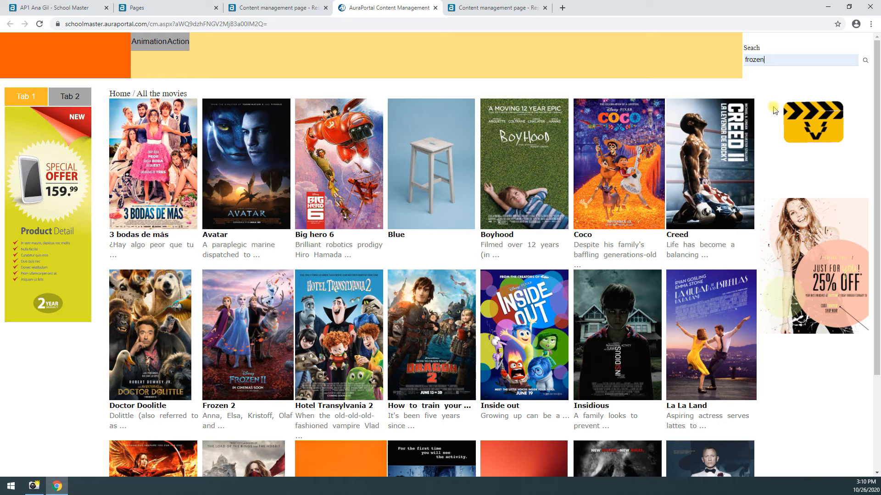
{"action": "left_click", "coordinate": [865, 61]}
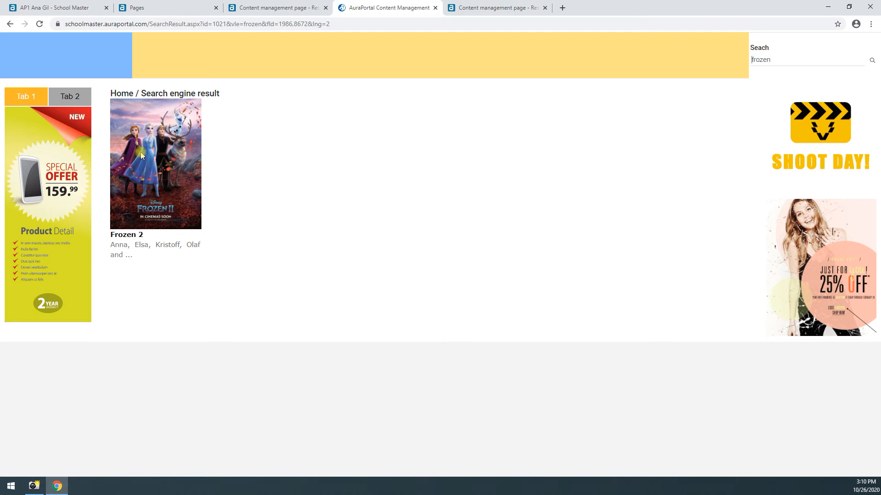
{"action": "left_click_drag", "start_coordinate": [168, 93], "coordinate": [205, 94]}
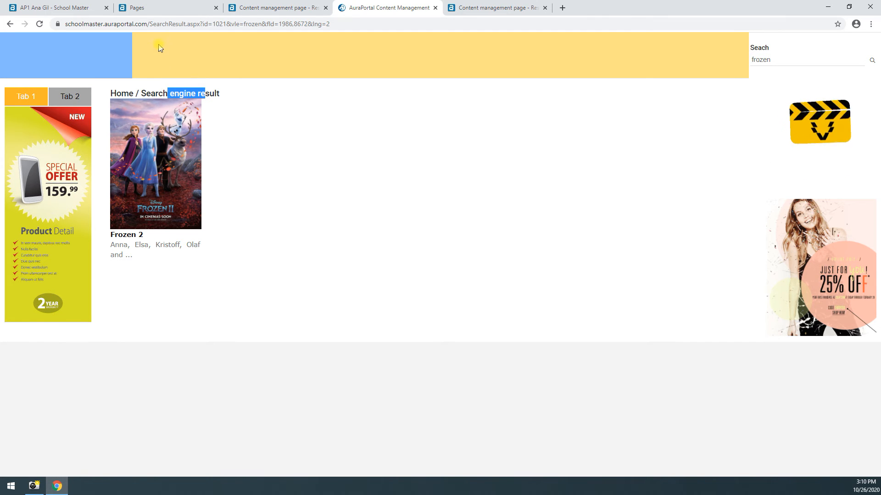
{"action": "left_click", "coordinate": [175, 92]}
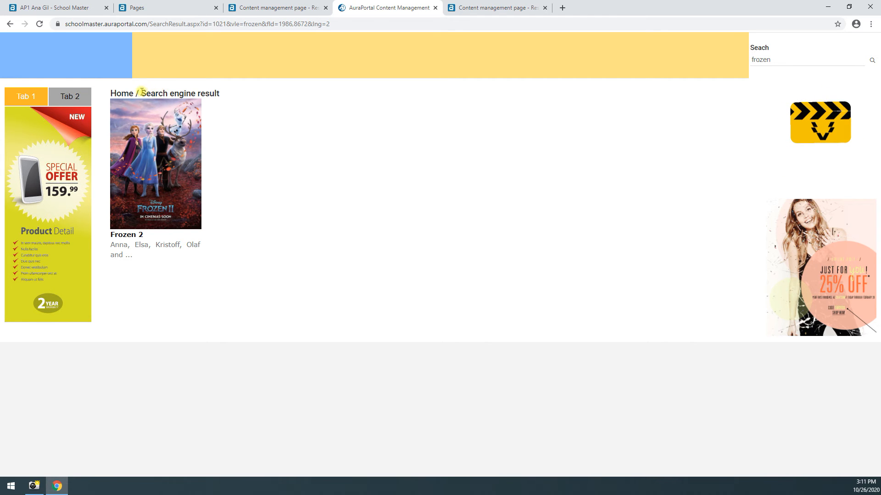
{"action": "left_click_drag", "start_coordinate": [139, 92], "coordinate": [229, 142]}
{"action": "left_click", "coordinate": [264, 194]}
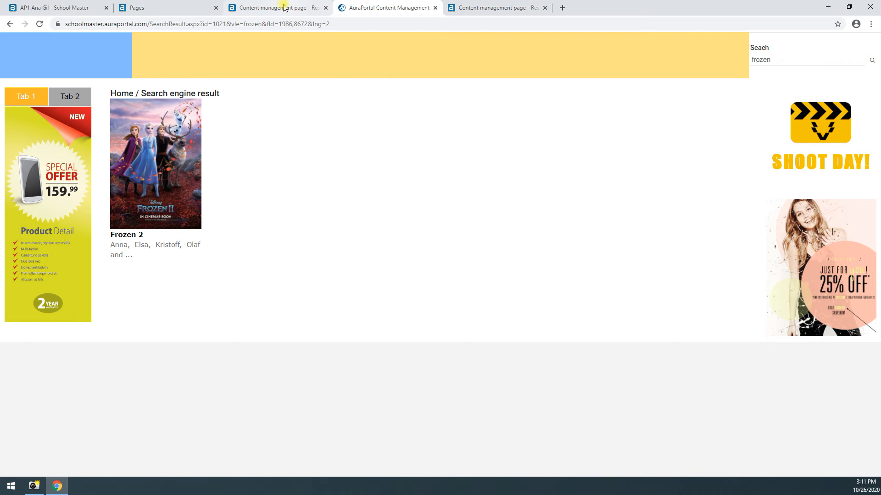
{"action": "left_click", "coordinate": [435, 8]}
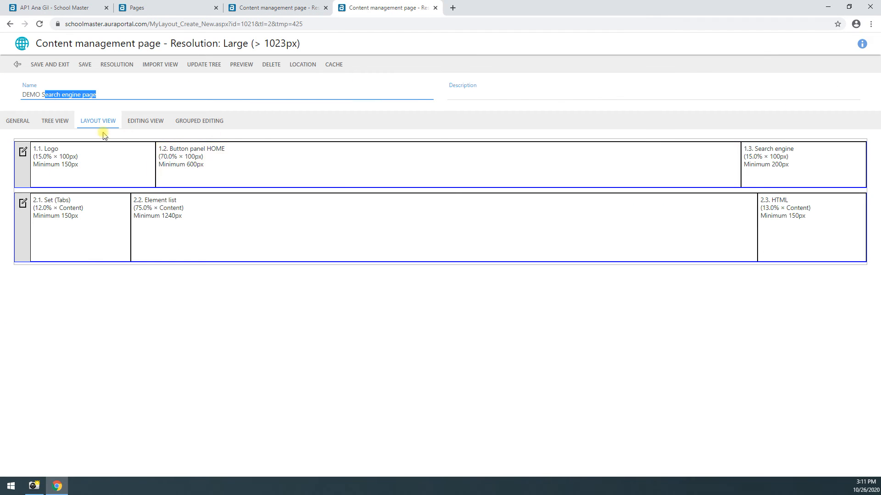
Step: Open space 1.2 "Button panel HOME" of DEMO Search engine page and check the same space's content on DEMO (Home)
{"action": "left_click", "coordinate": [209, 157]}
{"action": "left_click_drag", "start_coordinate": [331, 145], "coordinate": [211, 156]}
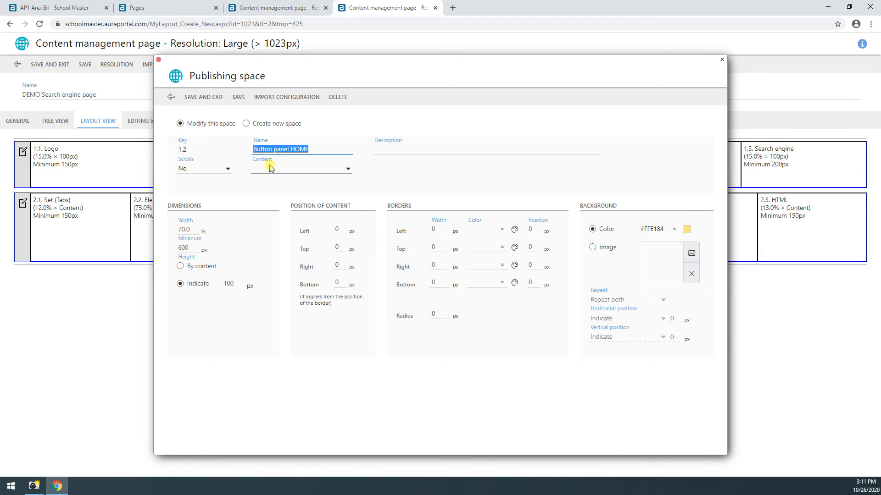
{"action": "left_click", "coordinate": [258, 15]}
{"action": "left_click", "coordinate": [25, 94]}
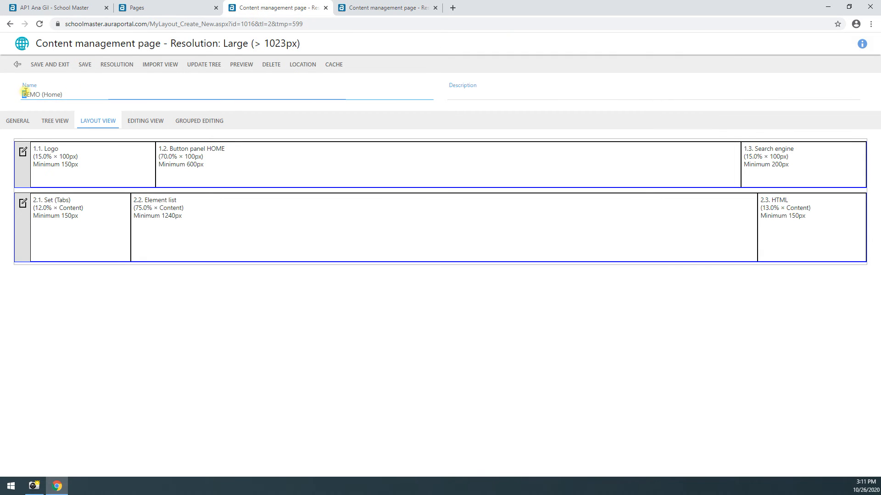
{"action": "key", "text": "ctrl+a"}
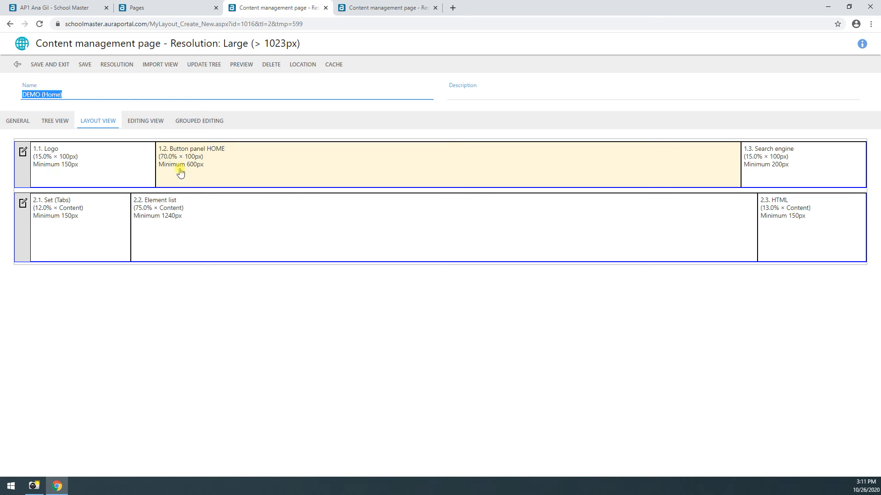
{"action": "left_click", "coordinate": [191, 157]}
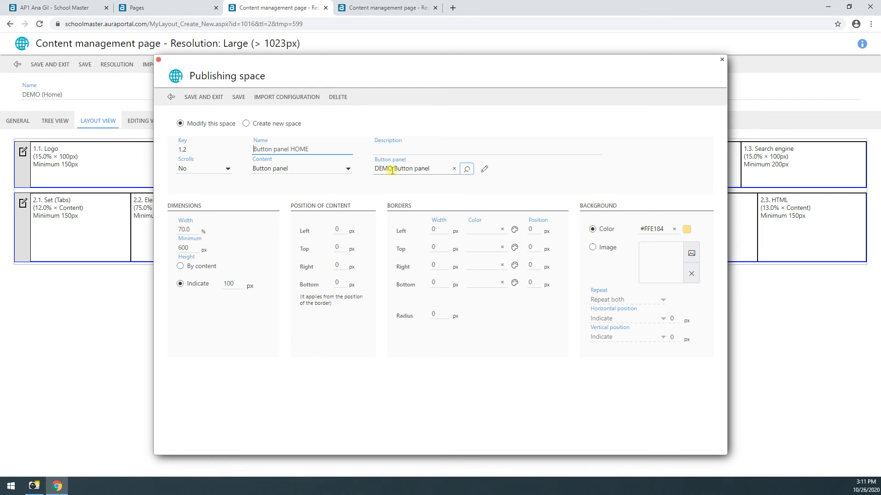
Step: On DEMO Search engine page, set the content of space 1.2 to Button panel, choose DEMO Button panel, and save the space
{"action": "left_click", "coordinate": [367, 9]}
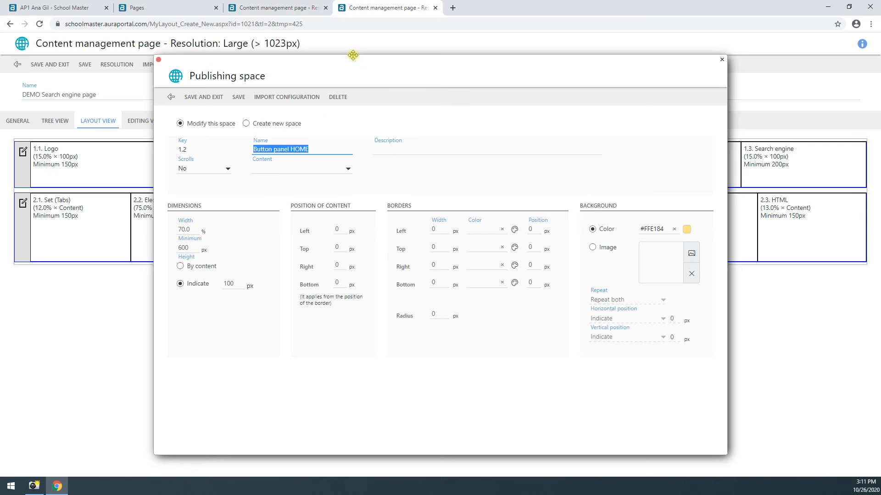
{"action": "left_click", "coordinate": [315, 170]}
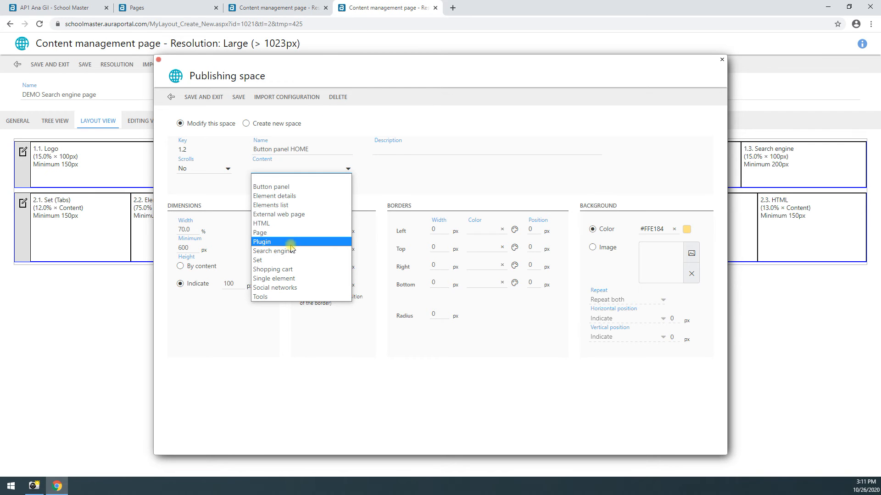
{"action": "left_click", "coordinate": [280, 186]}
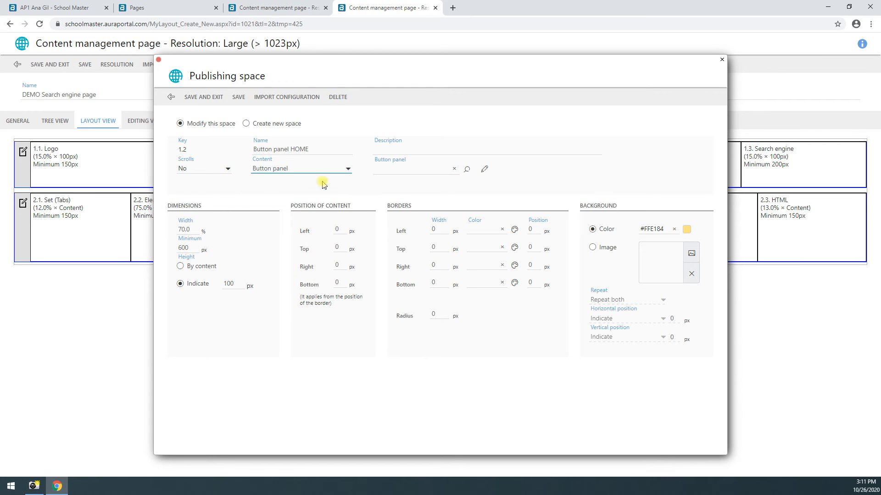
{"action": "left_click", "coordinate": [468, 169]}
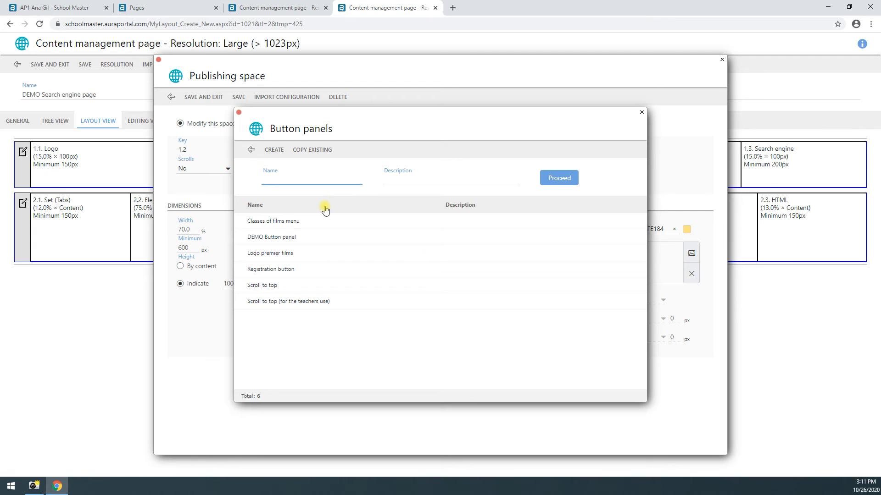
{"action": "left_click", "coordinate": [267, 238]}
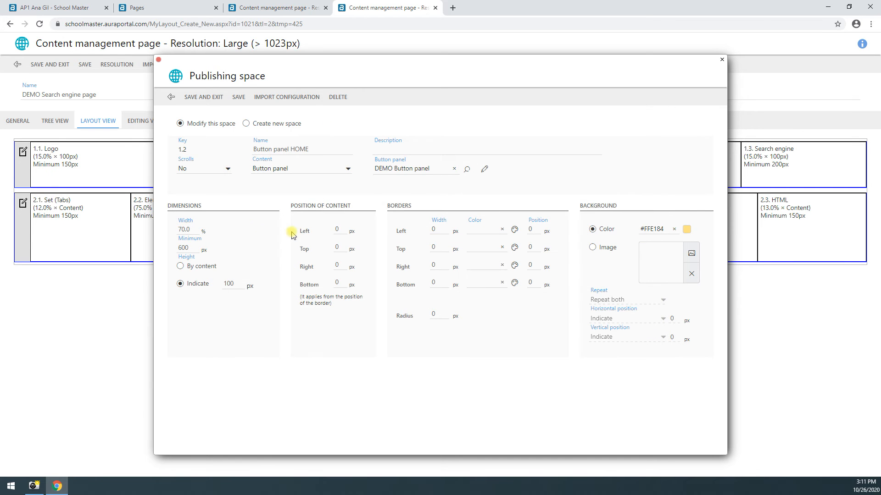
{"action": "left_click", "coordinate": [203, 95]}
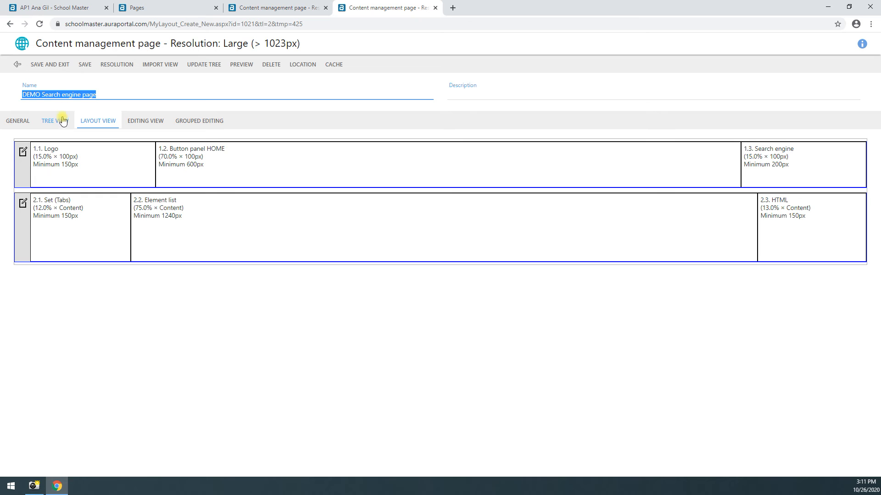
Step: Save and close DEMO Search engine page, and save and close space 1.2 of the DEMO (Home) page
{"action": "left_click_drag", "start_coordinate": [48, 95], "coordinate": [87, 86]}
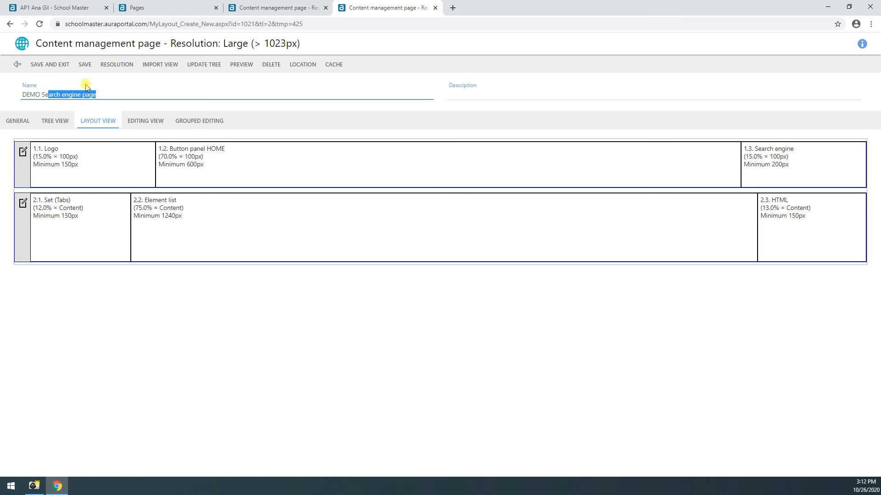
{"action": "left_click", "coordinate": [48, 65]}
{"action": "left_click", "coordinate": [202, 97]}
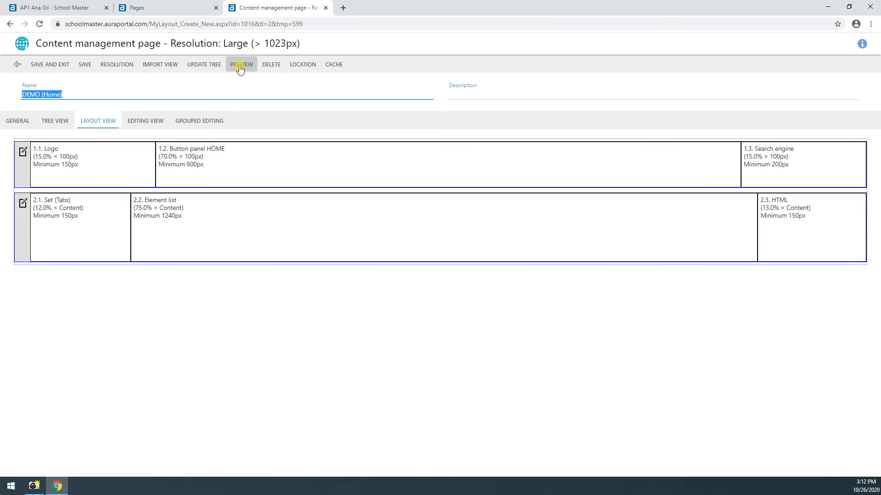
Step: Preview DEMO (Home), search it for "frozen", check the button panel on the results page, and close the preview
{"action": "left_click", "coordinate": [239, 67]}
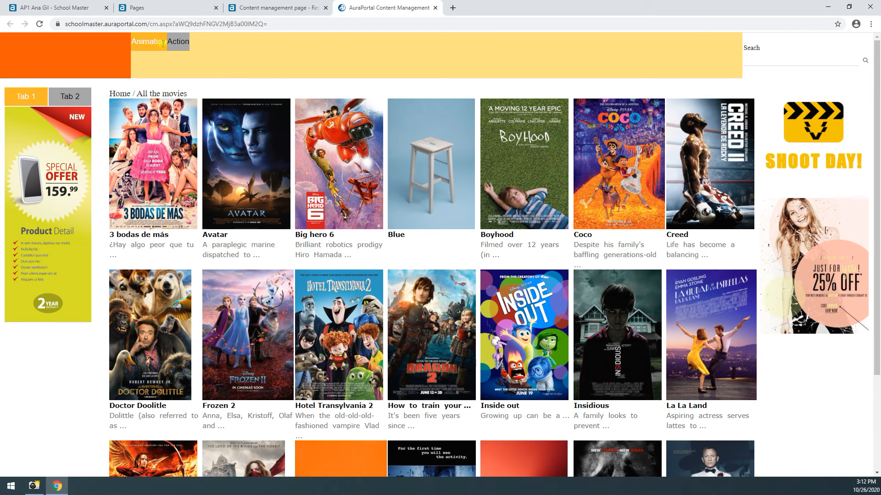
{"action": "left_click", "coordinate": [778, 59]}
{"action": "left_click", "coordinate": [779, 112]}
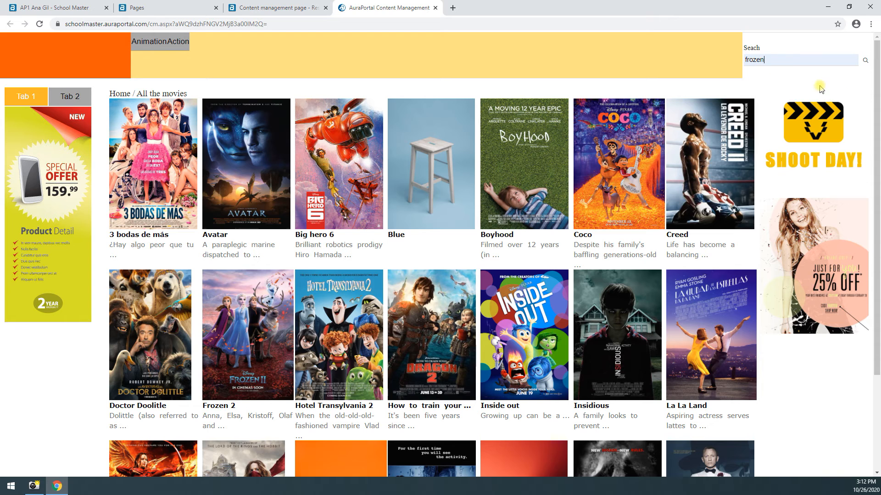
{"action": "left_click", "coordinate": [865, 60]}
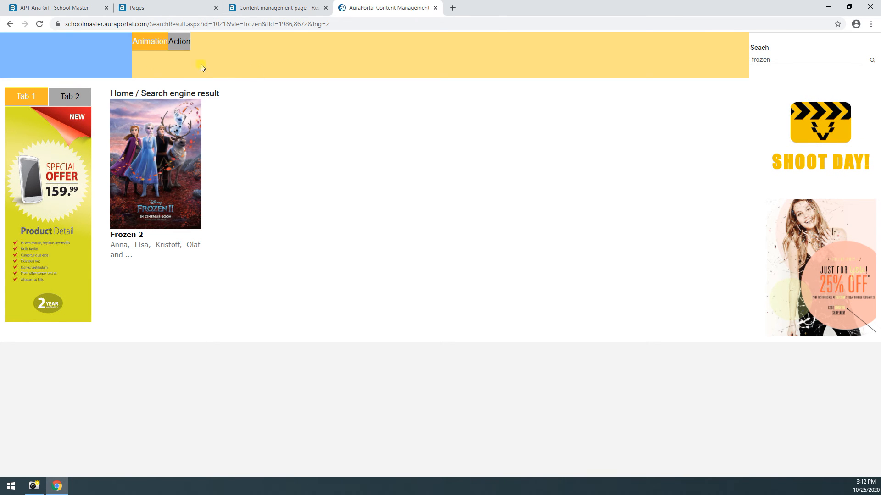
{"action": "left_click", "coordinate": [435, 8]}
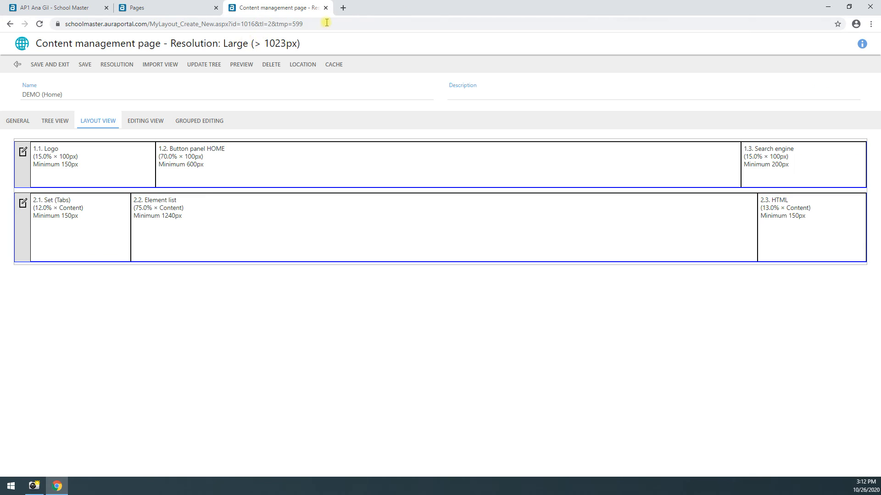
Step: Open DEMO Button panel from space 1.2 of the DEMO (Home) page and examine its Animation and Action buttons
{"action": "left_click", "coordinate": [189, 163]}
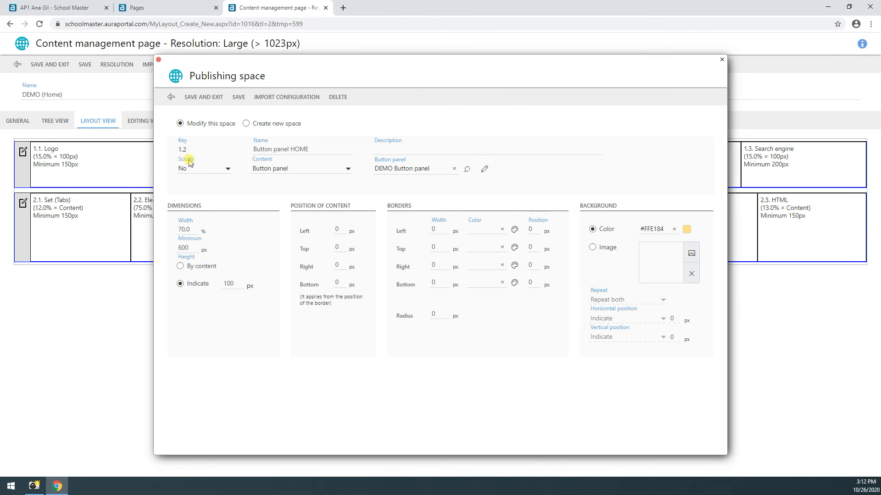
{"action": "left_click", "coordinate": [485, 170]}
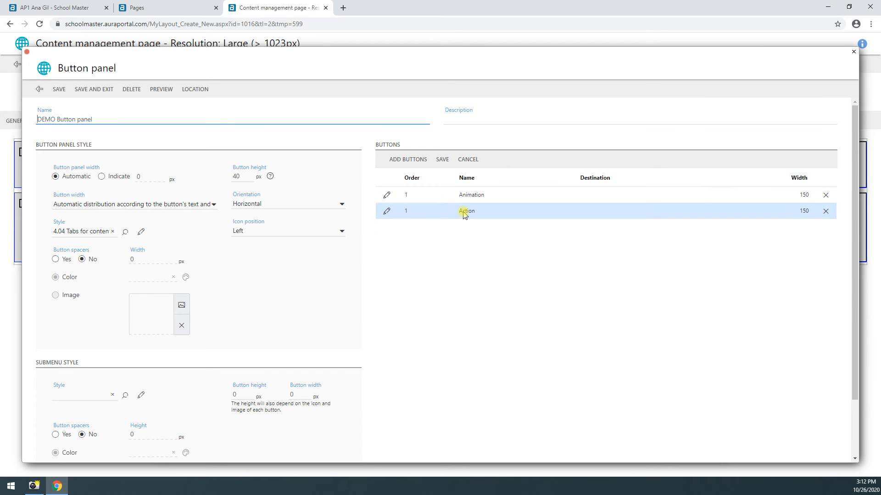
Step: Create a copy of the DEMO (Home) page, name it DEMO (Home/Animation), and save it
{"action": "left_click", "coordinate": [152, 10]}
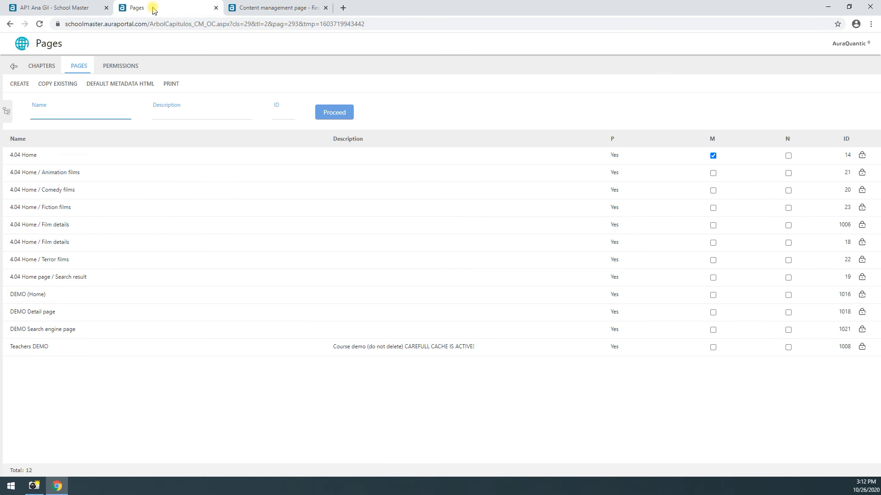
{"action": "left_click", "coordinate": [63, 87]}
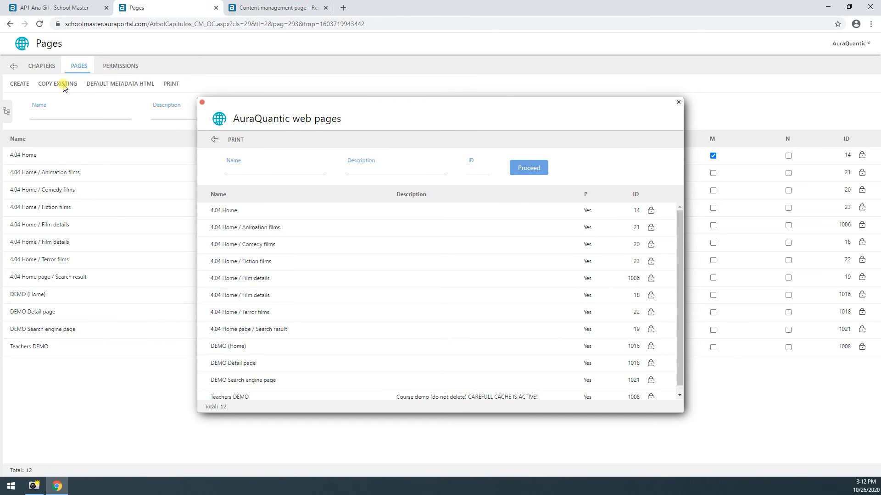
{"action": "left_click", "coordinate": [222, 338]}
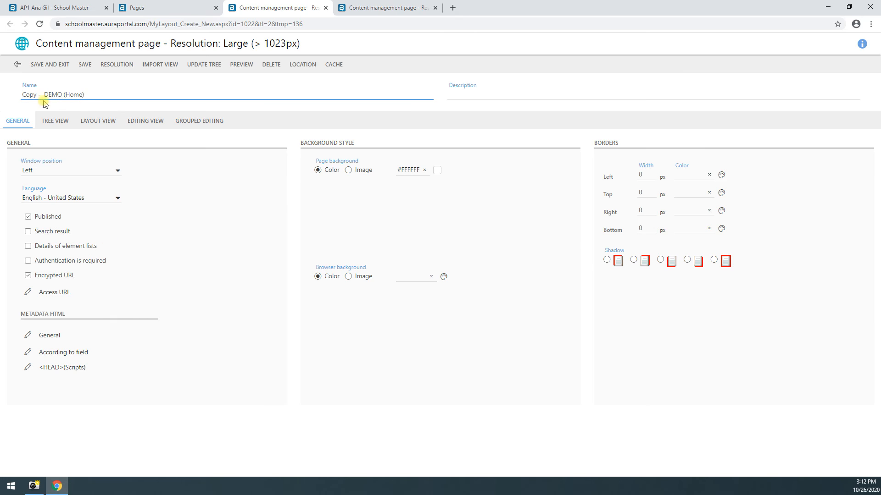
{"action": "left_click_drag", "start_coordinate": [44, 93], "coordinate": [1, 105]}
{"action": "key", "text": "BackSpace"}
{"action": "left_click", "coordinate": [85, 64]}
Step: From space 2.2 of the new page, copy DEMO Elements list, name the copy DEMO Elements list/Animation, and save it
{"action": "left_click", "coordinate": [108, 128]}
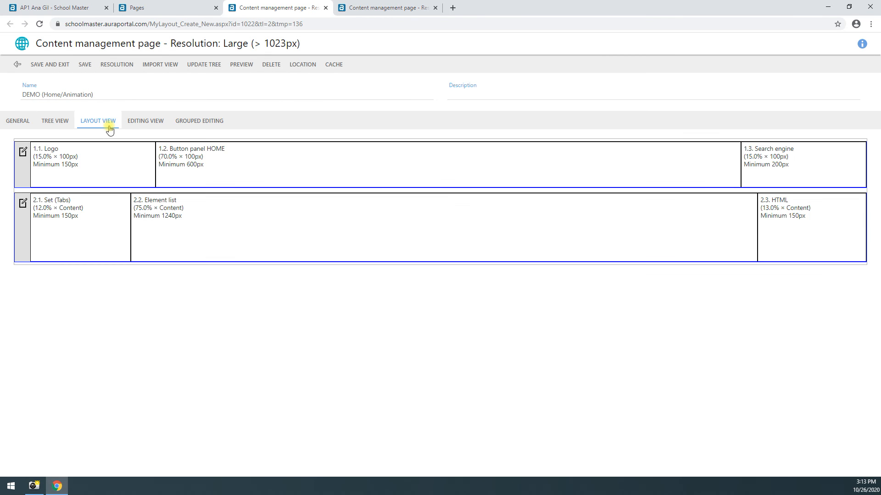
{"action": "left_click", "coordinate": [155, 212]}
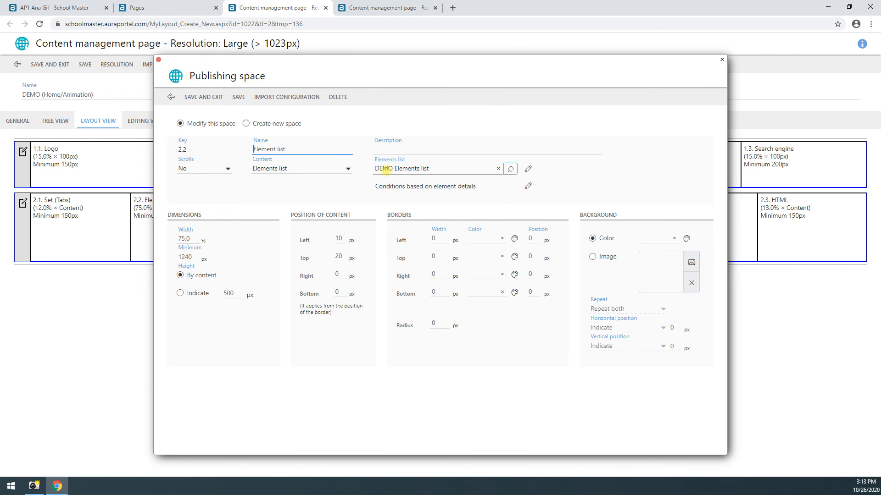
{"action": "left_click", "coordinate": [511, 168]}
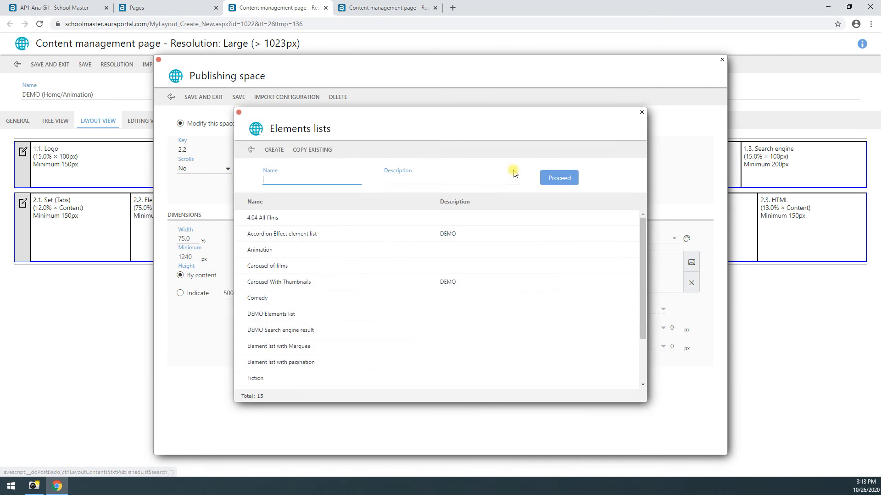
{"action": "left_click", "coordinate": [316, 151]}
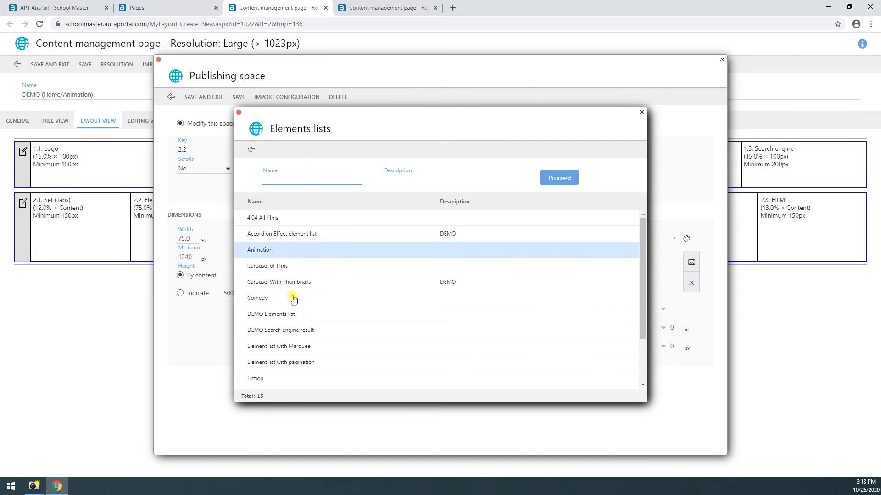
{"action": "left_click", "coordinate": [274, 318]}
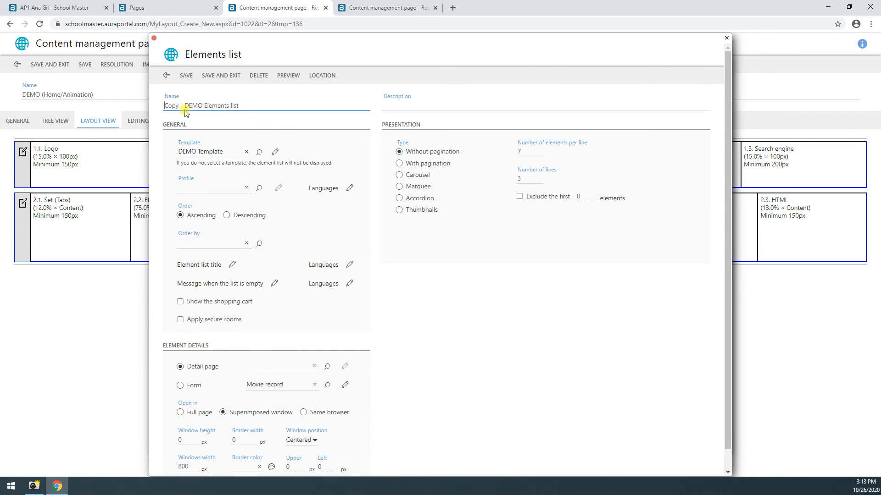
{"action": "key", "text": "BackSpace"}
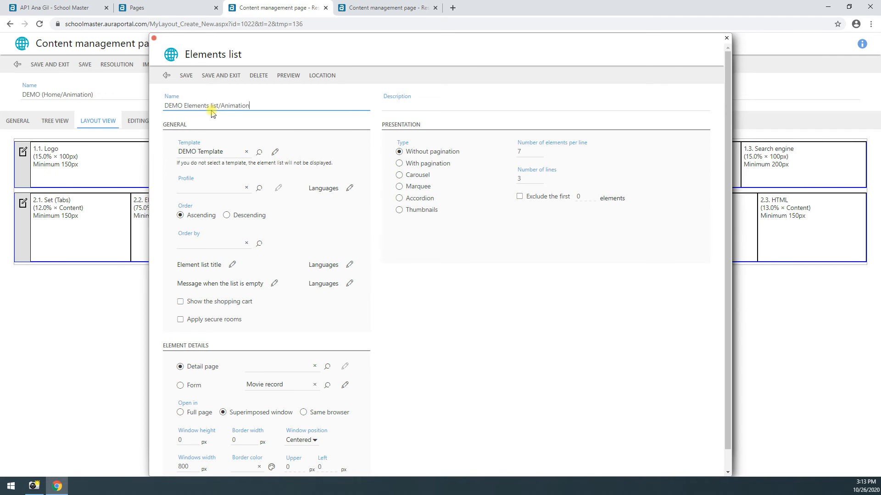
{"action": "left_click_drag", "start_coordinate": [228, 106], "coordinate": [246, 105]}
{"action": "left_click", "coordinate": [185, 75]}
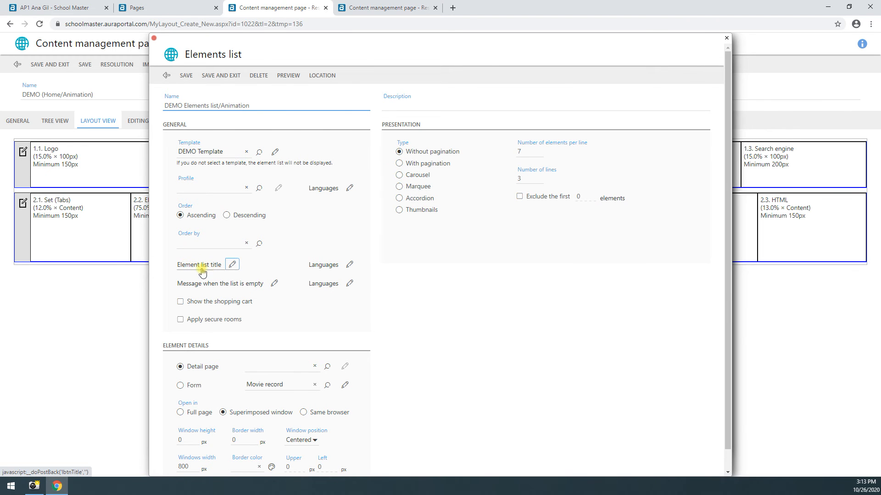
Step: Change the title of DEMO Elements list/Animation to "Home / Animation" and save and close the list
{"action": "left_click", "coordinate": [234, 266]}
{"action": "left_click", "coordinate": [137, 147]}
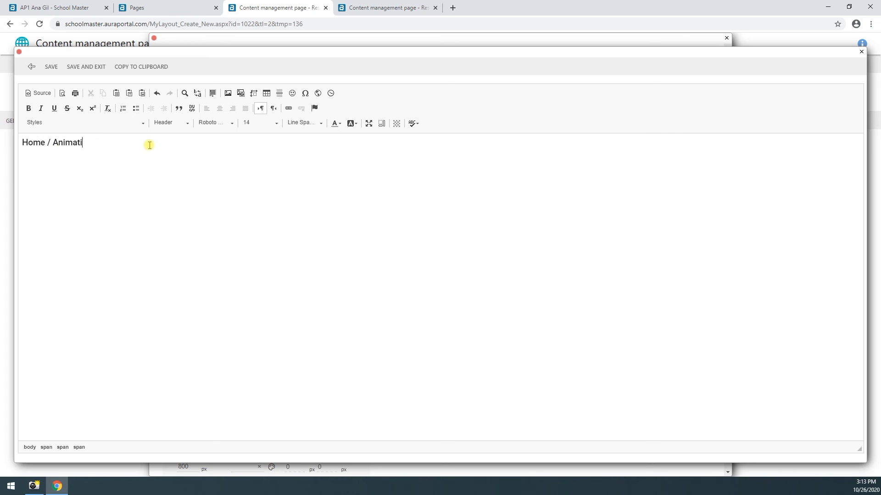
{"action": "left_click", "coordinate": [86, 67]}
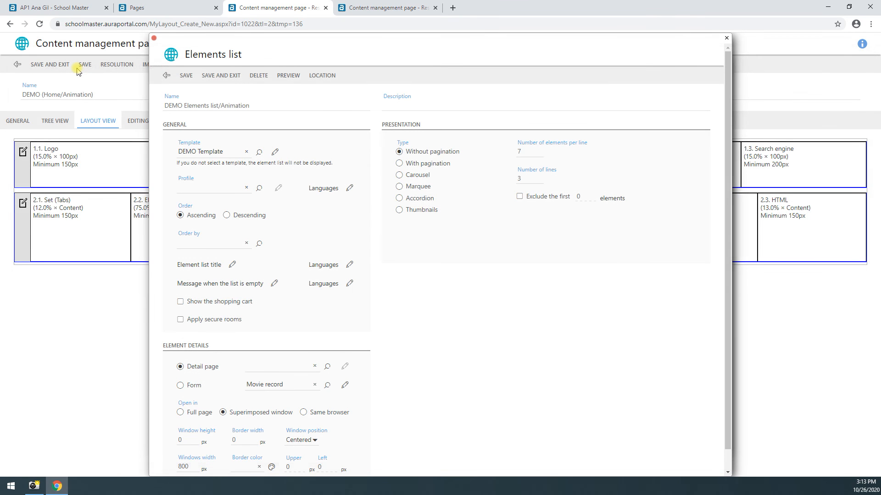
{"action": "left_click", "coordinate": [222, 75]}
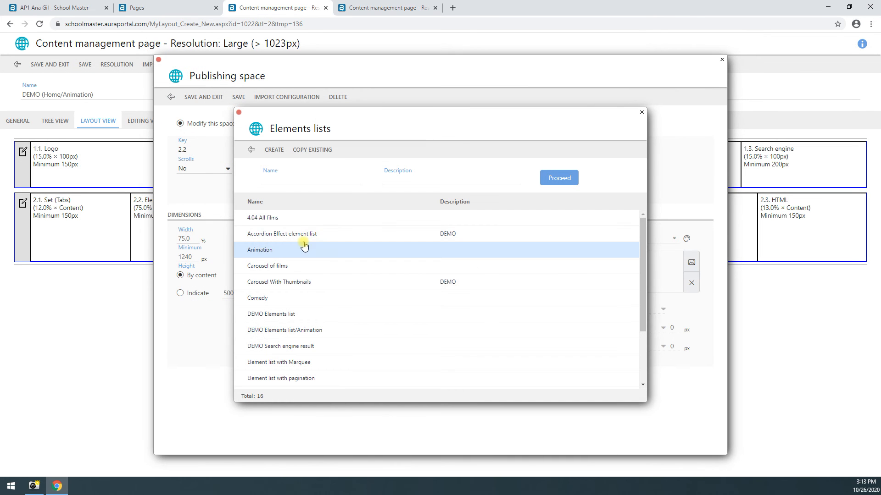
Step: Assign DEMO Elements list/Animation to space 2.2, save the space, and save and close the DEMO (Home/Animation) page
{"action": "left_click", "coordinate": [298, 331]}
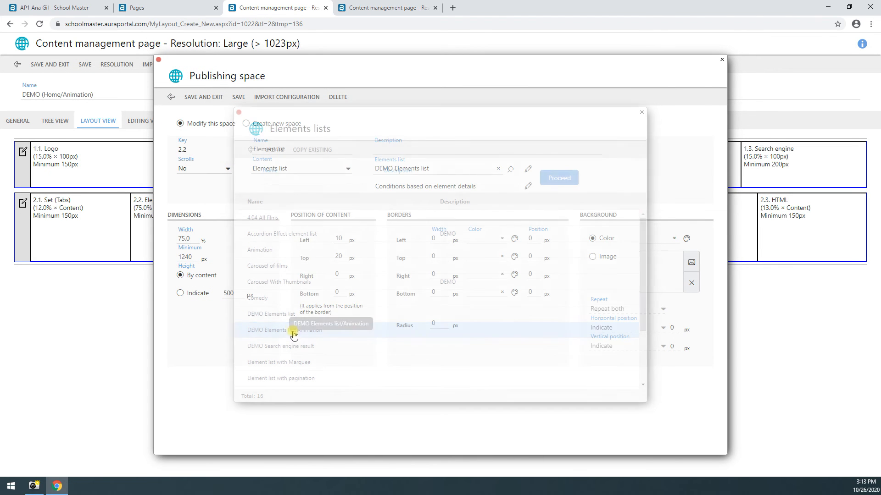
{"action": "left_click", "coordinate": [183, 97]}
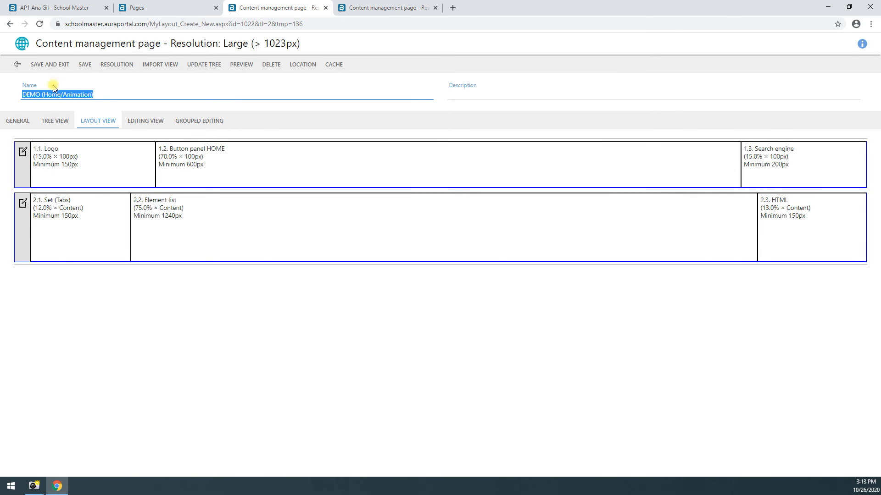
{"action": "left_click", "coordinate": [173, 216]}
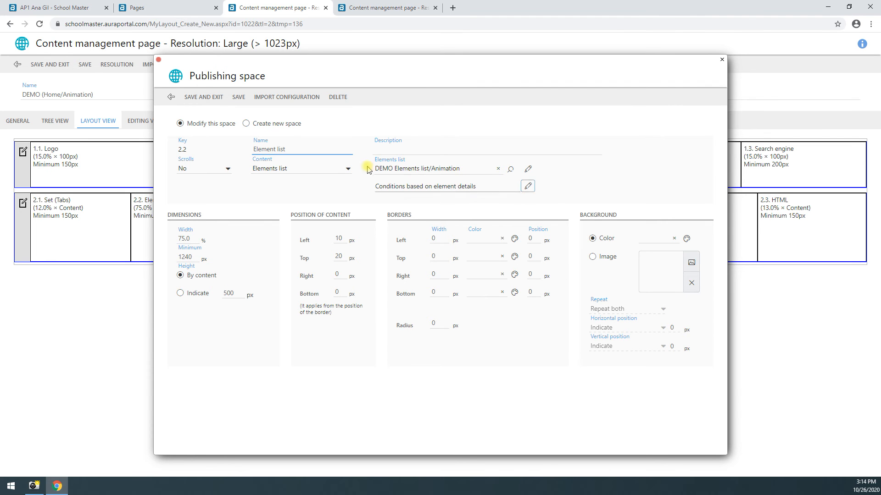
{"action": "left_click", "coordinate": [195, 100]}
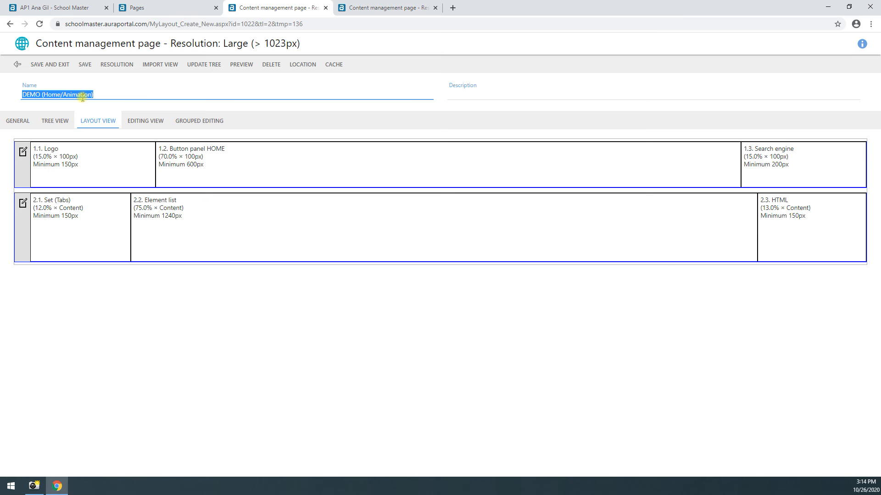
{"action": "left_click", "coordinate": [17, 123]}
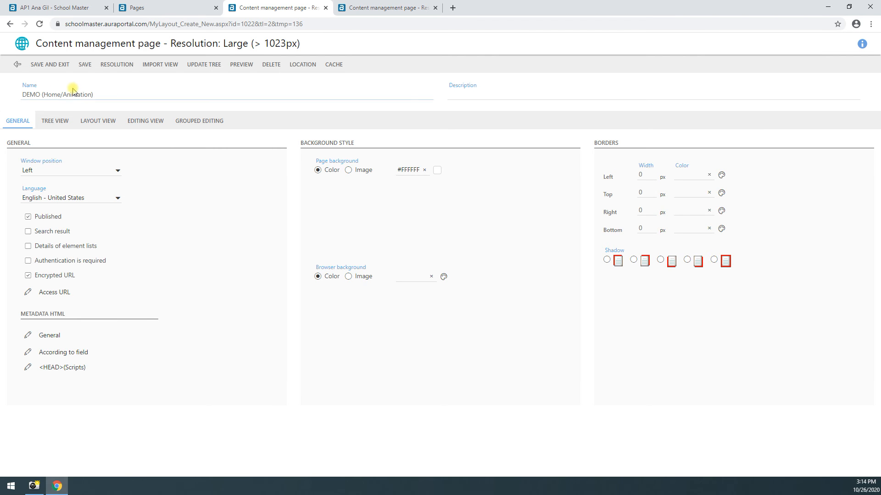
{"action": "left_click", "coordinate": [71, 65]}
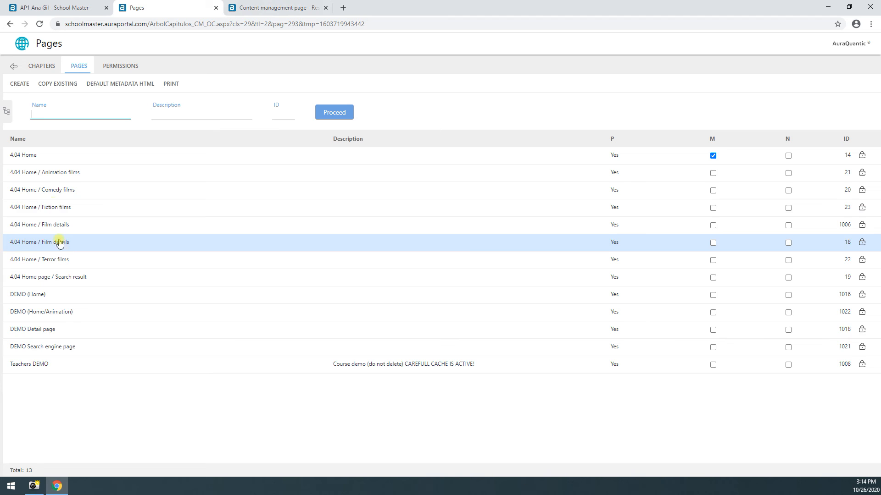
Step: Open the DEMO (Home) page and open the DEMO Button panel of space 1.2 for editing
{"action": "left_click", "coordinate": [23, 298]}
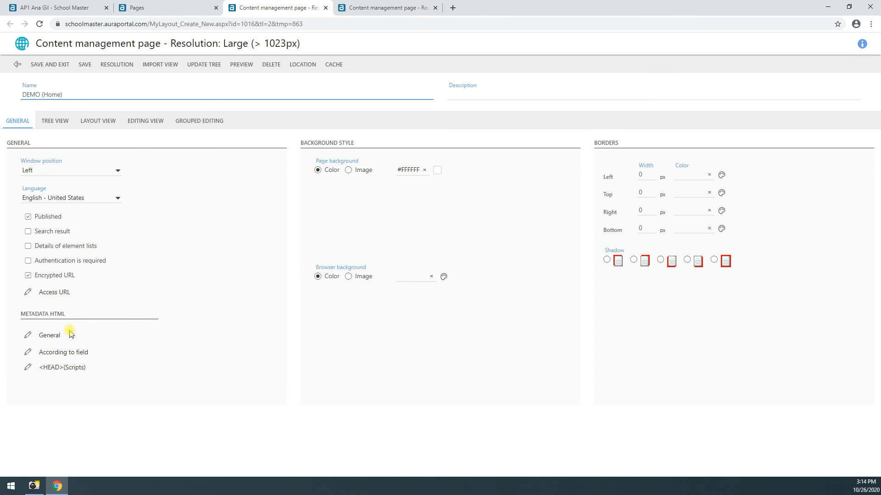
{"action": "left_click", "coordinate": [137, 123]}
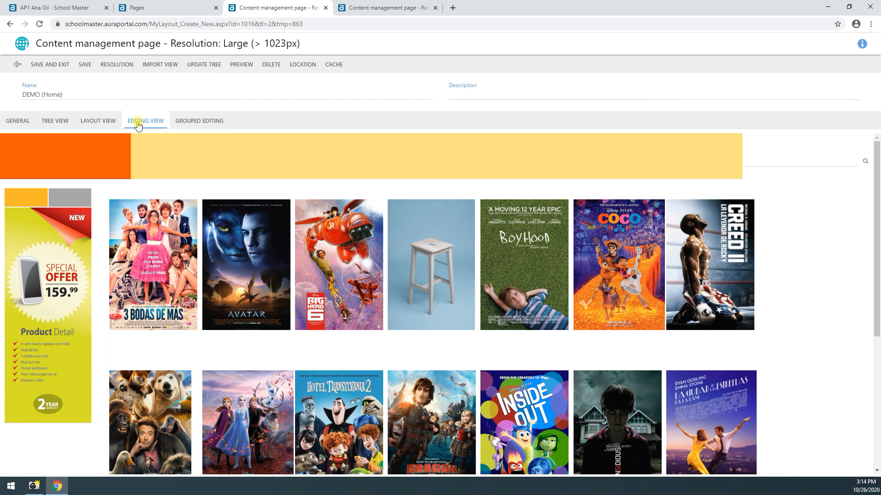
{"action": "left_click", "coordinate": [96, 122]}
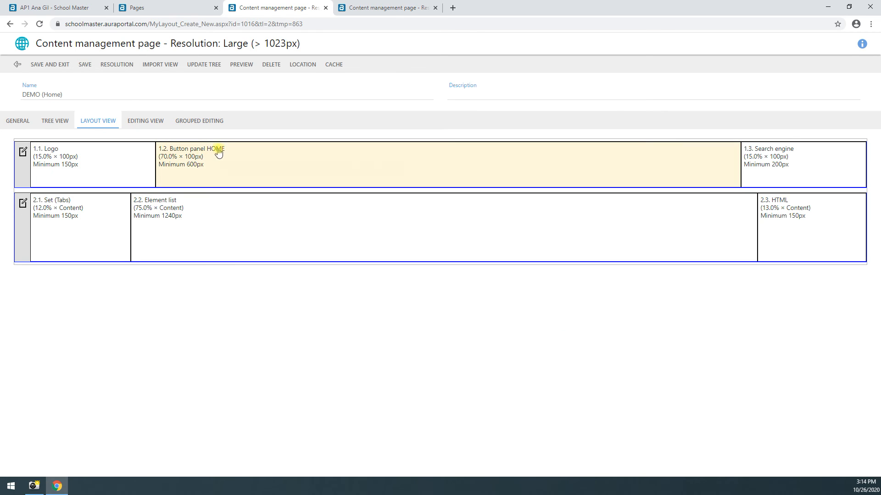
{"action": "left_click", "coordinate": [211, 170]}
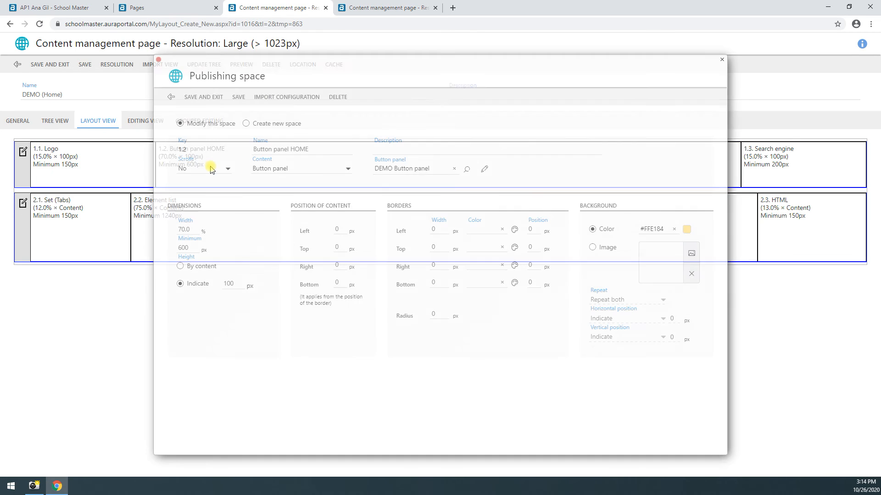
{"action": "left_click", "coordinate": [484, 169]}
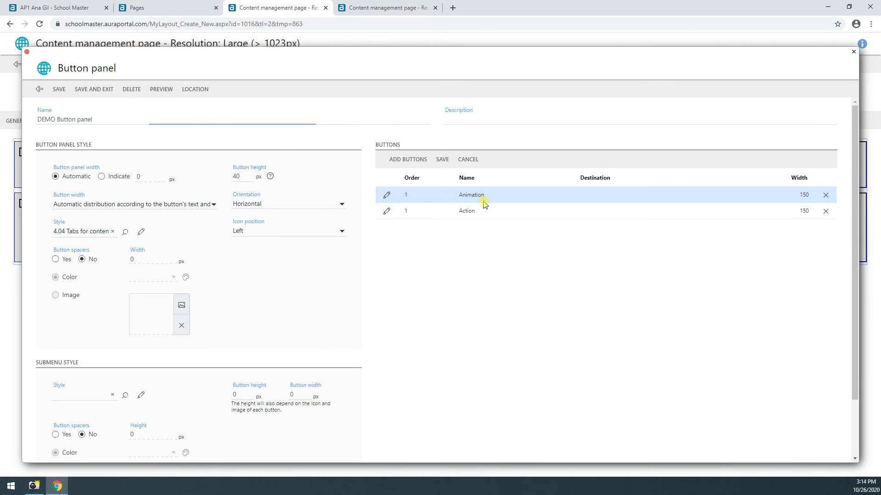
Step: Set the Animation button's action to open the page DEMO (Home/Animation), and save and close the button and its panel
{"action": "left_click", "coordinate": [481, 199]}
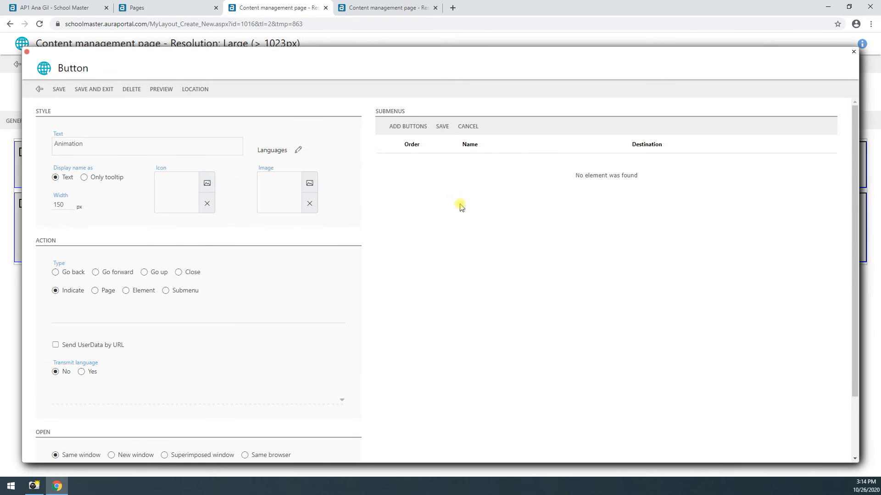
{"action": "left_click", "coordinate": [96, 291]}
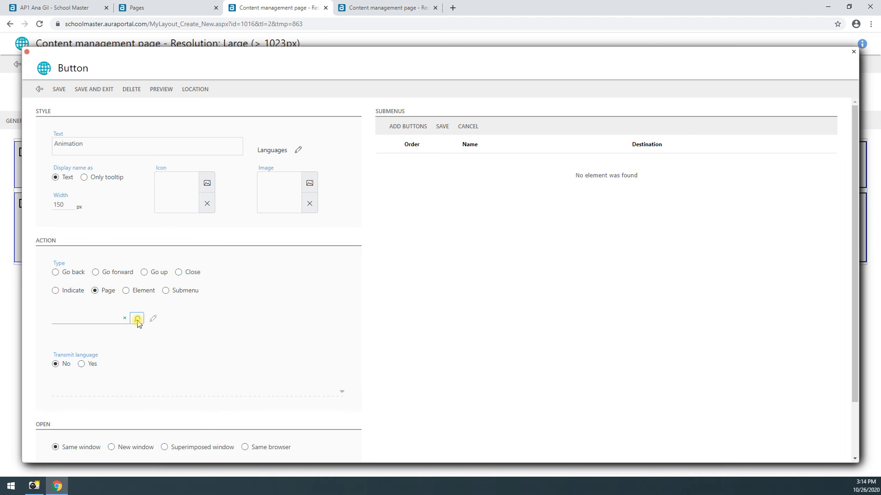
{"action": "left_click", "coordinate": [137, 318]}
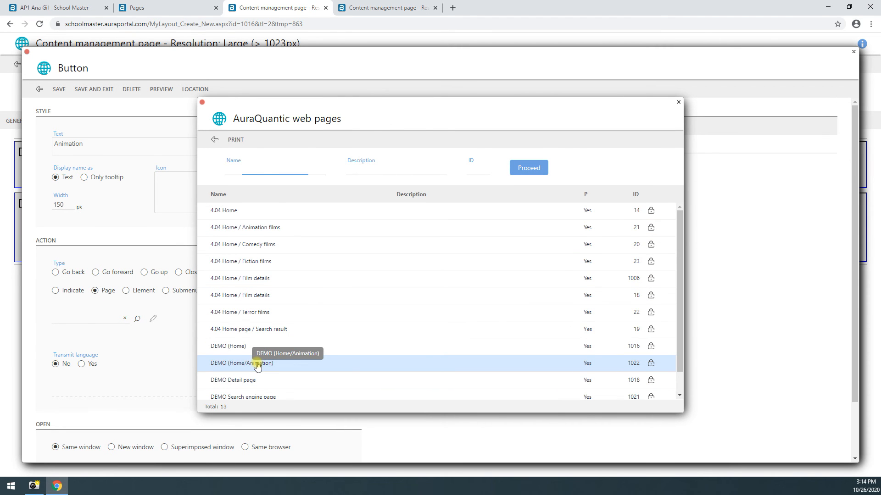
{"action": "left_click", "coordinate": [258, 365]}
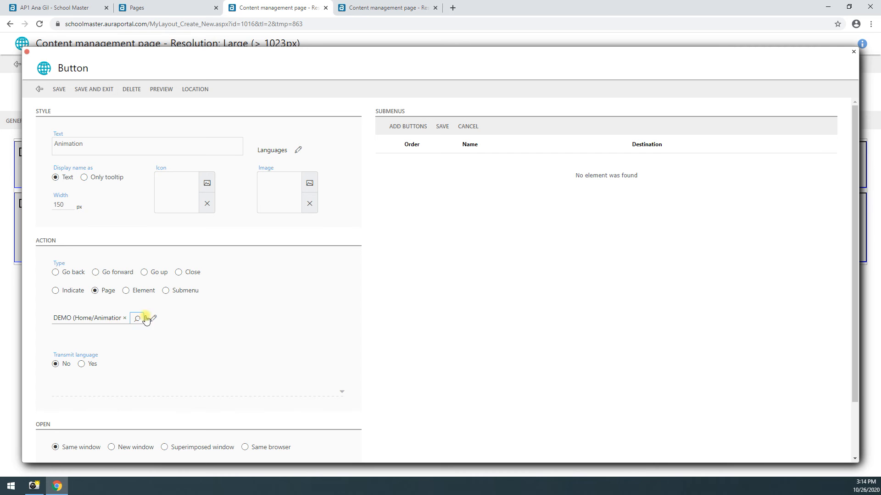
{"action": "left_click", "coordinate": [107, 88]}
{"action": "left_click", "coordinate": [107, 90]}
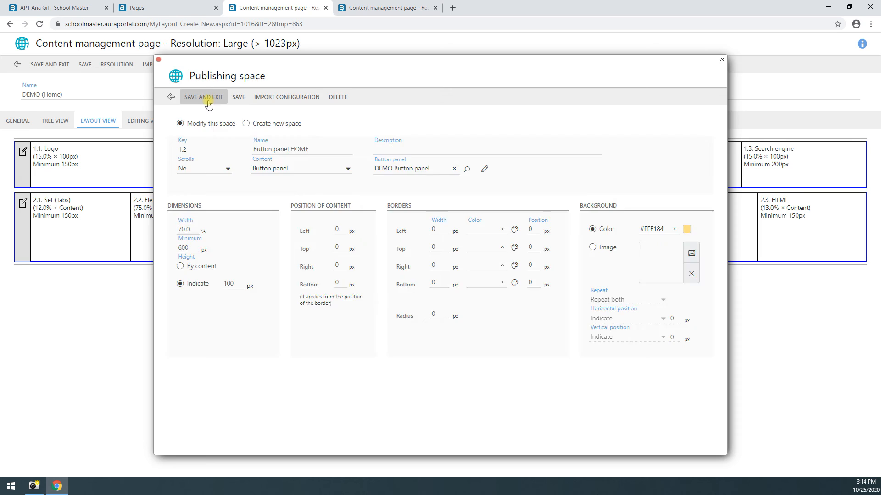
Step: Save and close space 1.2 of DEMO (Home) and preview the page, closing the leftover browser tab with the button panel
{"action": "left_click", "coordinate": [207, 102]}
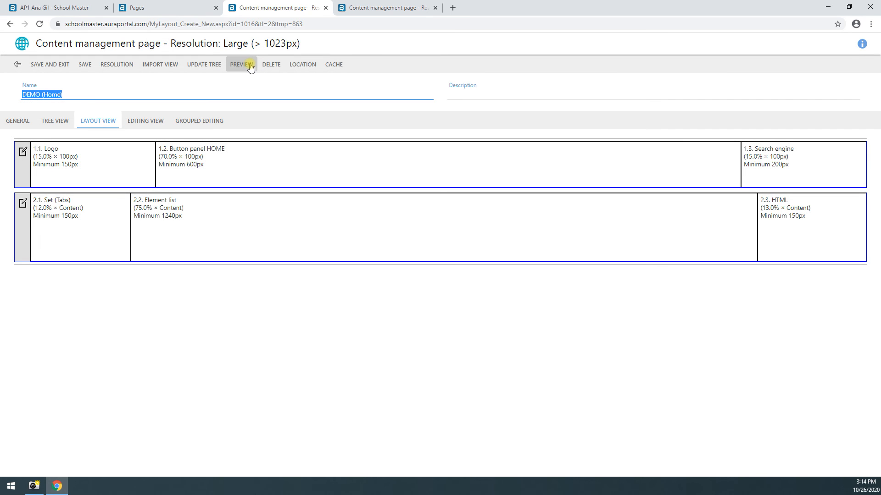
{"action": "left_click", "coordinate": [250, 66]}
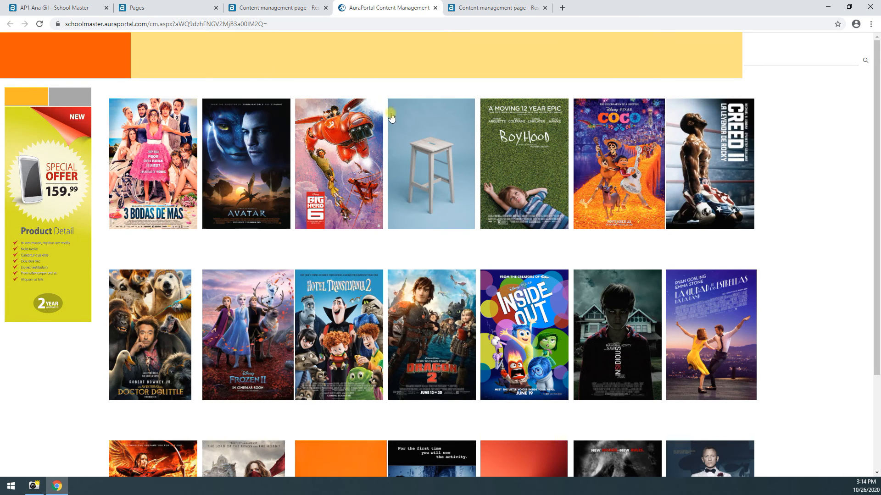
{"action": "left_click", "coordinate": [474, 7]}
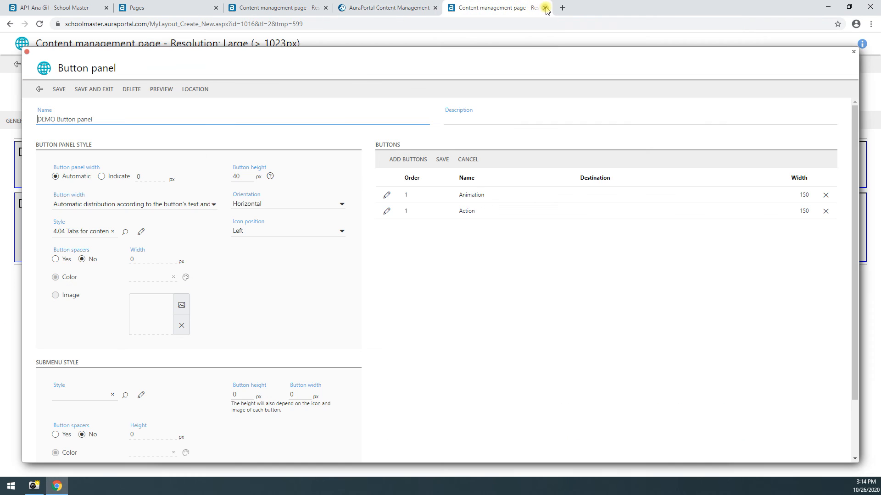
{"action": "left_click", "coordinate": [545, 8]}
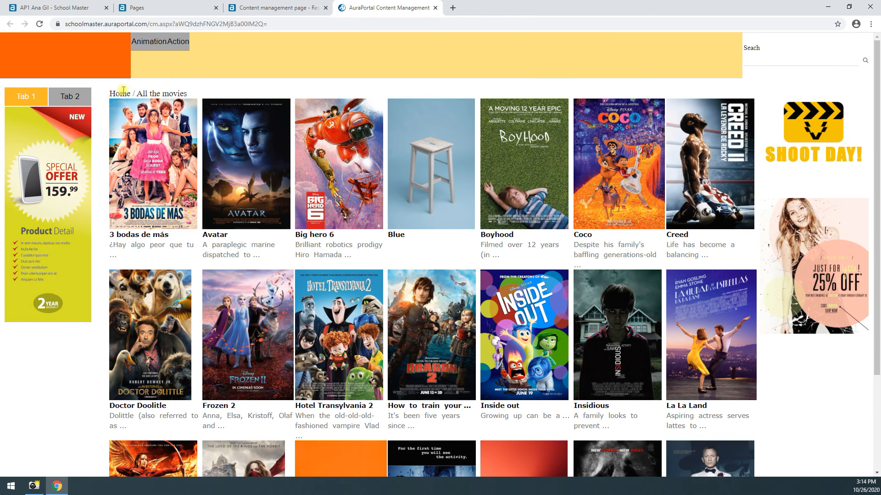
Step: Test the Animation button in the home page preview and examine the opened page's title and movie list
{"action": "left_click", "coordinate": [148, 49]}
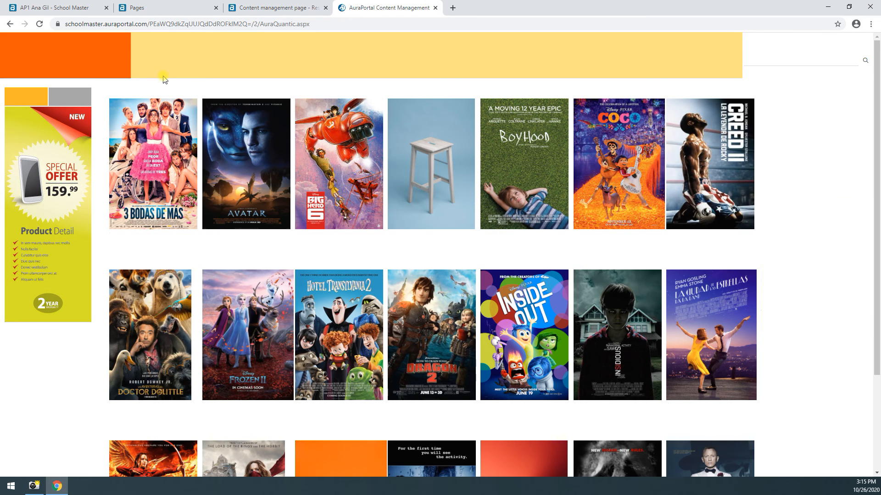
{"action": "left_click_drag", "start_coordinate": [110, 94], "coordinate": [180, 104]}
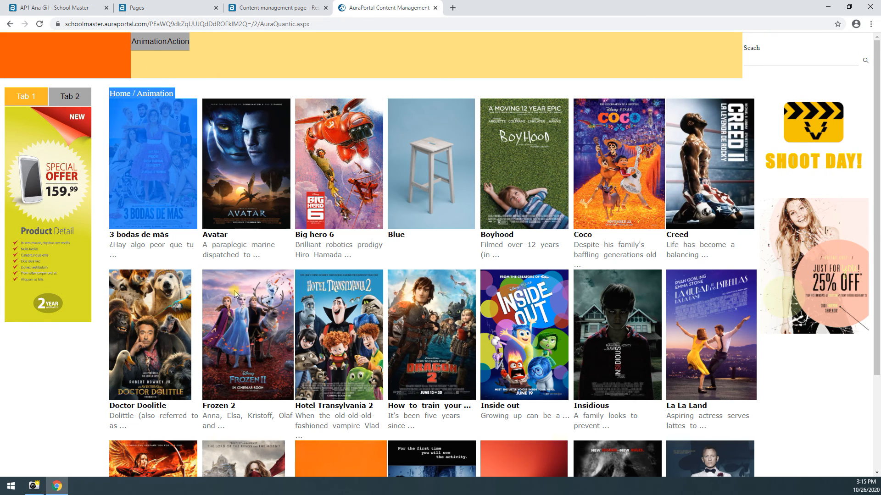
{"action": "left_click", "coordinate": [206, 172]}
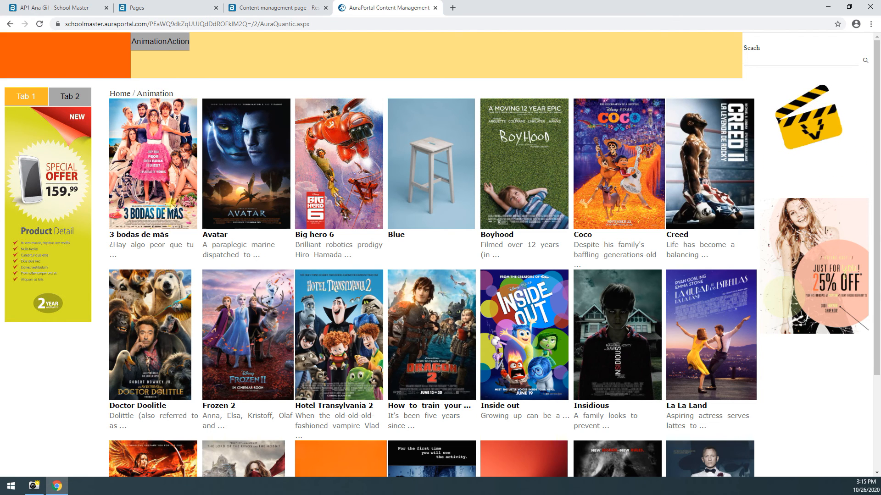
{"action": "scroll", "coordinate": [225, 197], "scroll_direction": "down", "scroll_amount": 1}
{"action": "scroll", "coordinate": [224, 198], "scroll_direction": "down", "scroll_amount": 1}
{"action": "scroll", "coordinate": [259, 228], "scroll_direction": "up", "scroll_amount": 2}
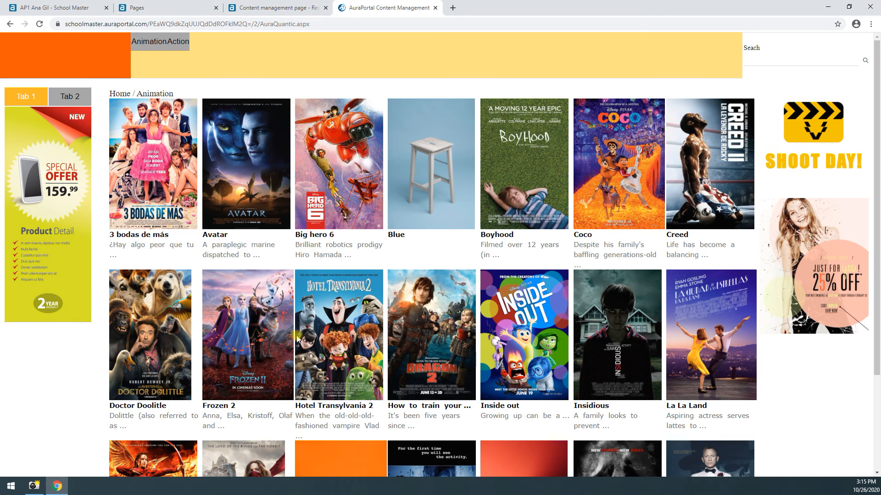
{"action": "left_click_drag", "start_coordinate": [116, 93], "coordinate": [172, 93]}
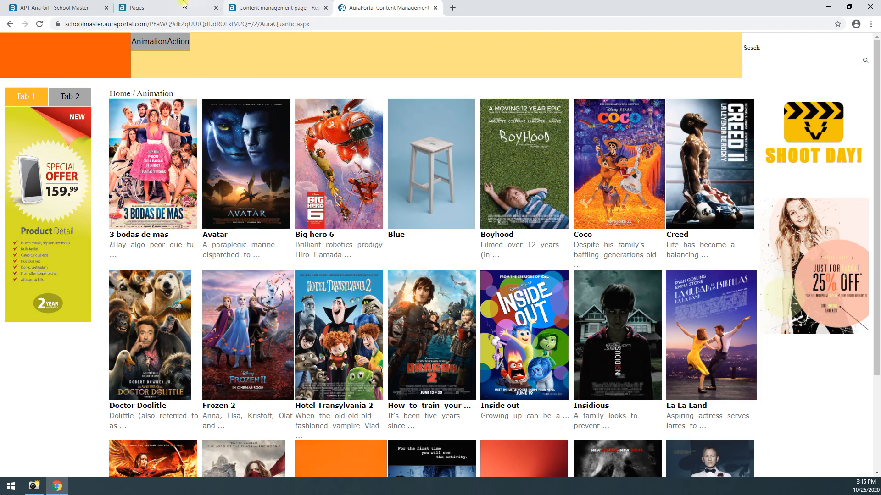
Step: Open the DEMO (Home/Animation) page and open the elements list of space 2.2 for editing
{"action": "left_click", "coordinate": [140, 9]}
{"action": "double_click", "coordinate": [65, 312]}
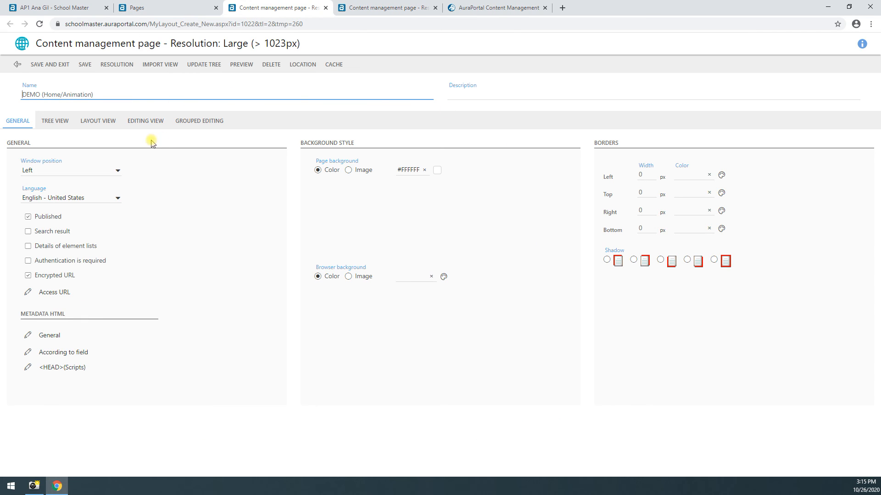
{"action": "left_click", "coordinate": [114, 129]}
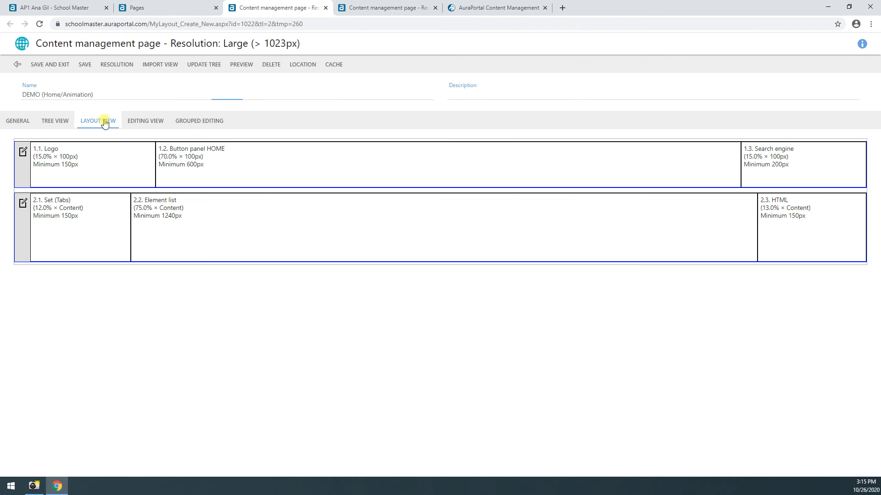
{"action": "left_click", "coordinate": [221, 223]}
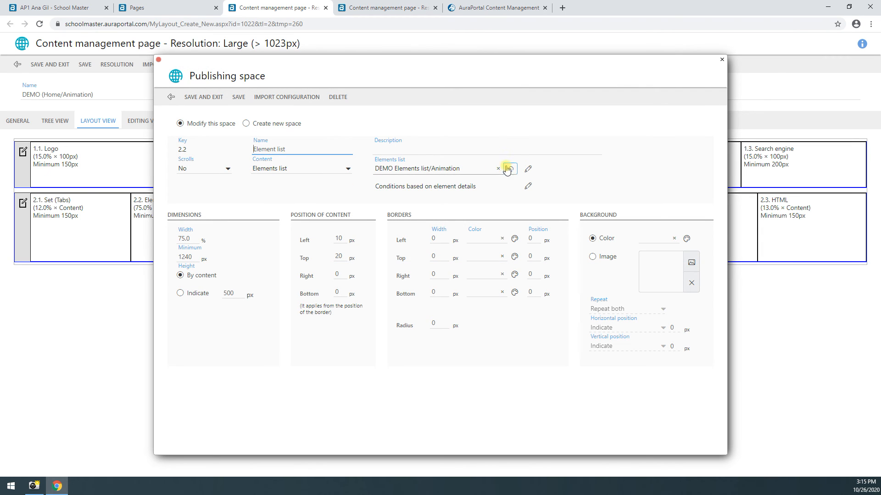
{"action": "left_click", "coordinate": [528, 169]}
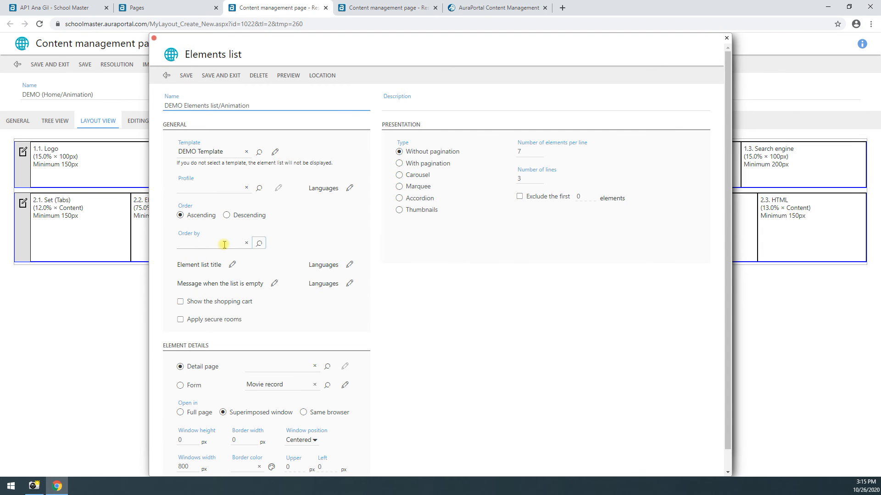
Step: Assign the Animation profile to DEMO Elements list/Animation, and save the list, its space and the page
{"action": "left_click", "coordinate": [259, 188]}
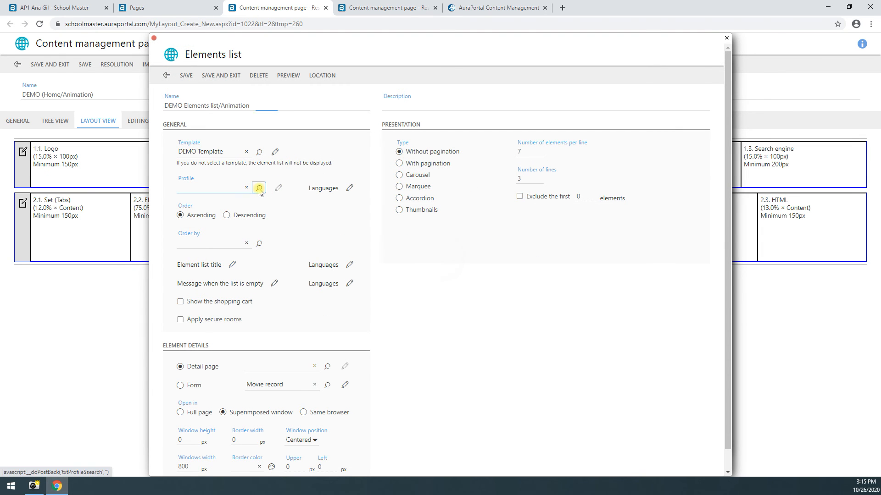
{"action": "scroll", "coordinate": [360, 328], "scroll_direction": "down", "scroll_amount": 3}
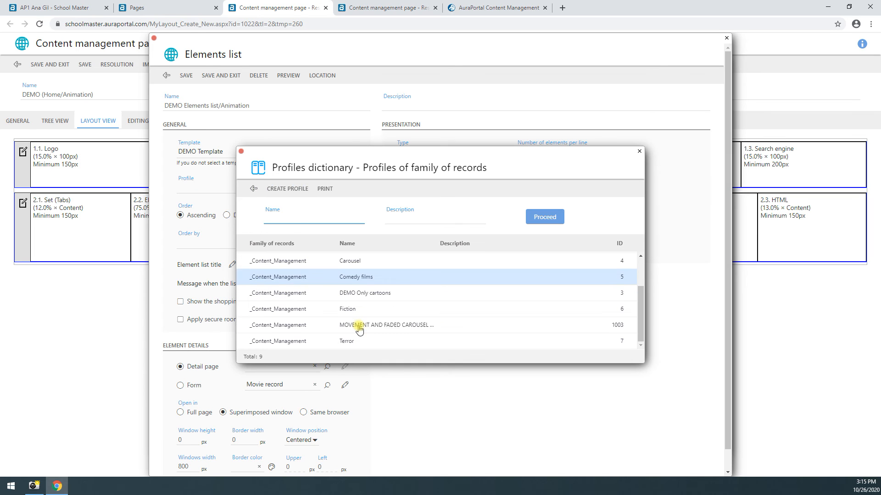
{"action": "scroll", "coordinate": [366, 335], "scroll_direction": "up", "scroll_amount": 2}
{"action": "scroll", "coordinate": [366, 335], "scroll_direction": "up", "scroll_amount": 1}
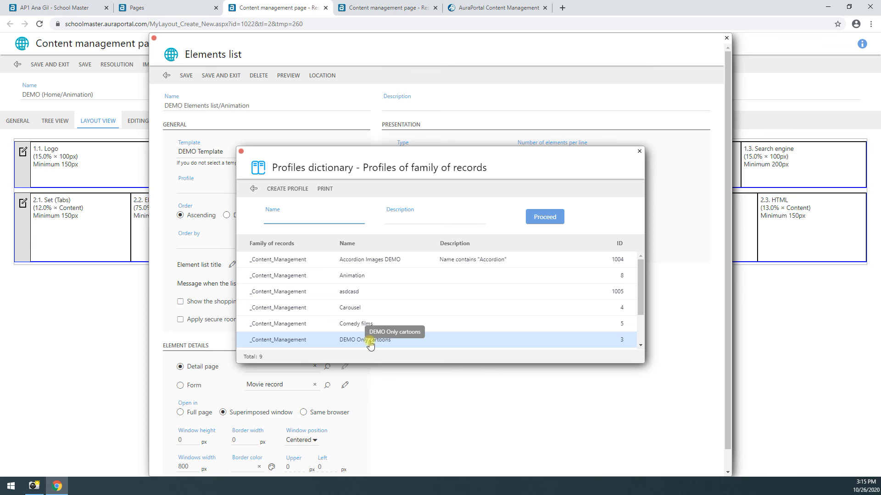
{"action": "scroll", "coordinate": [379, 348], "scroll_direction": "down", "scroll_amount": 1}
{"action": "scroll", "coordinate": [368, 317], "scroll_direction": "up", "scroll_amount": 1}
{"action": "left_click", "coordinate": [355, 276]}
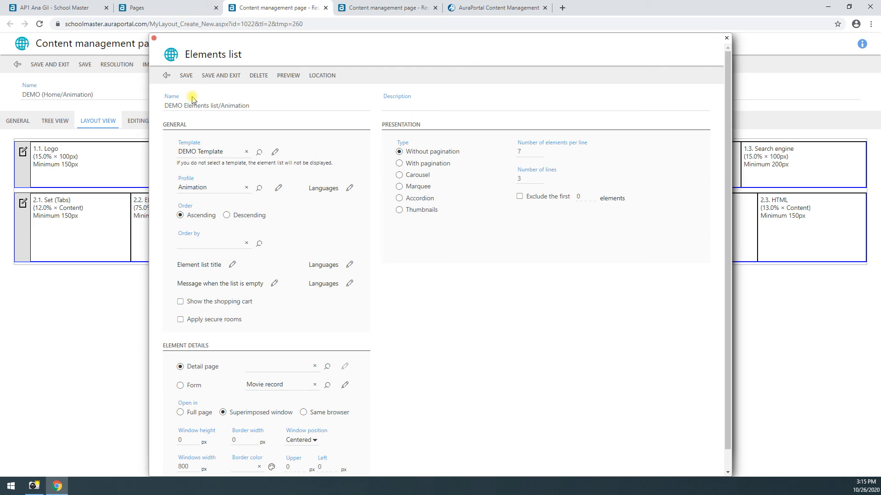
{"action": "left_click", "coordinate": [221, 76]}
{"action": "left_click", "coordinate": [204, 97]}
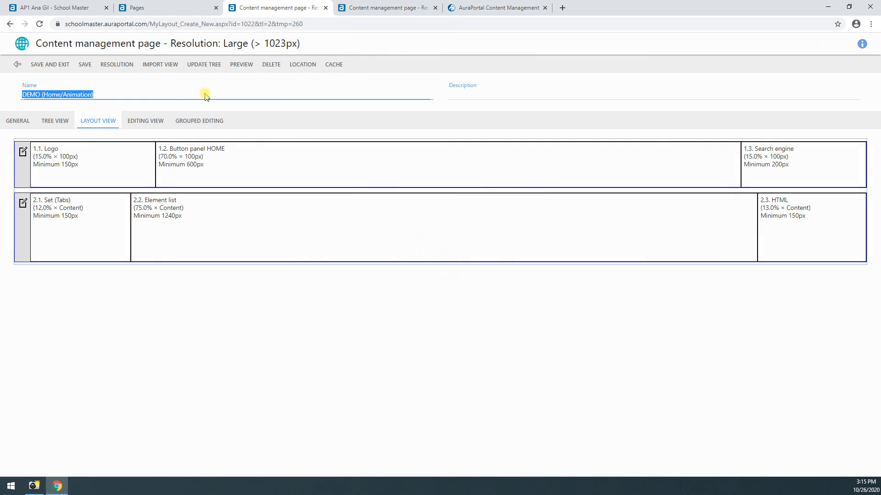
{"action": "left_click", "coordinate": [85, 65]}
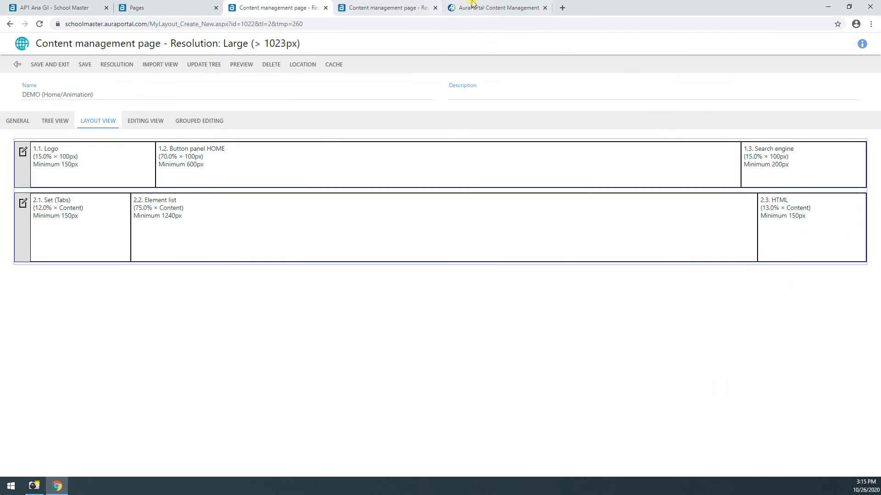
Step: Reload the Animation page preview to check its title and movies, and return to the home preview to compare its full list
{"action": "left_click", "coordinate": [470, 7]}
{"action": "left_click", "coordinate": [38, 25]}
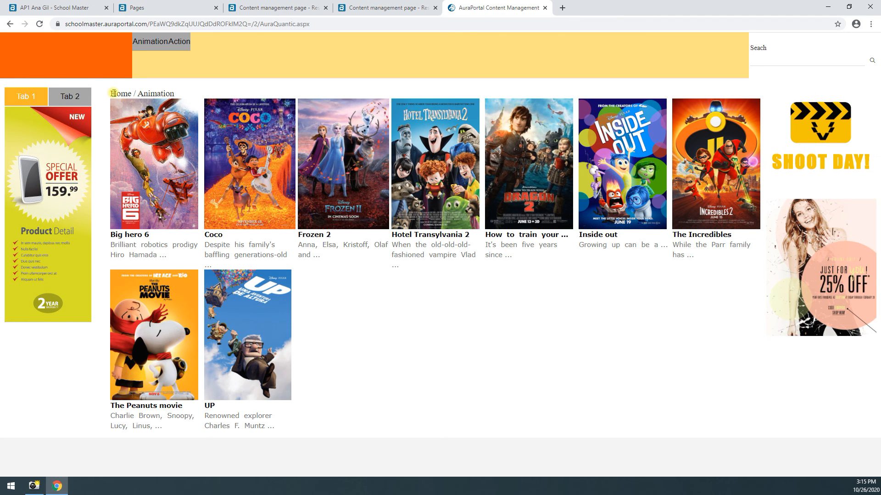
{"action": "left_click_drag", "start_coordinate": [112, 93], "coordinate": [174, 93]}
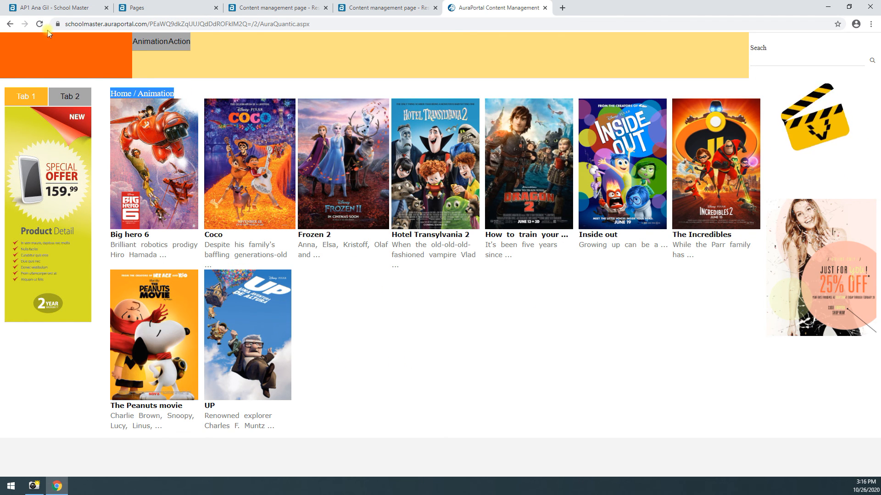
{"action": "left_click", "coordinate": [9, 26]}
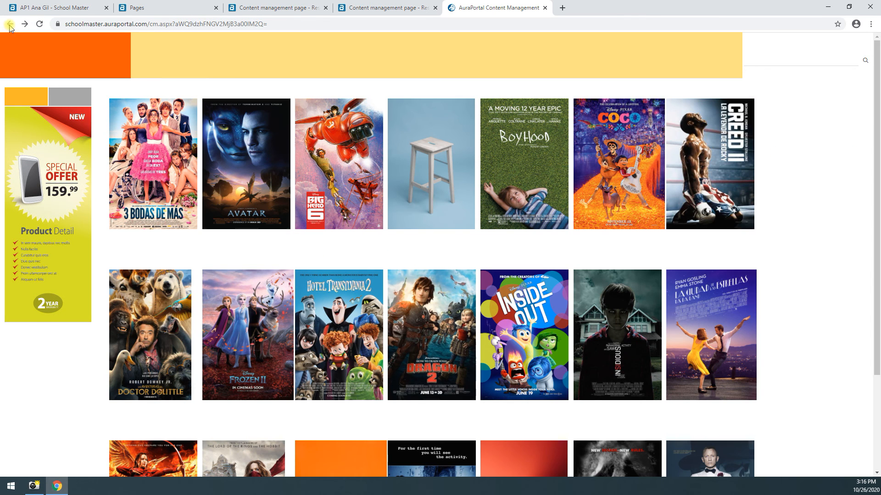
{"action": "left_click_drag", "start_coordinate": [137, 94], "coordinate": [188, 94]}
{"action": "scroll", "coordinate": [237, 246], "scroll_direction": "down", "scroll_amount": 3}
{"action": "scroll", "coordinate": [239, 247], "scroll_direction": "up", "scroll_amount": 3}
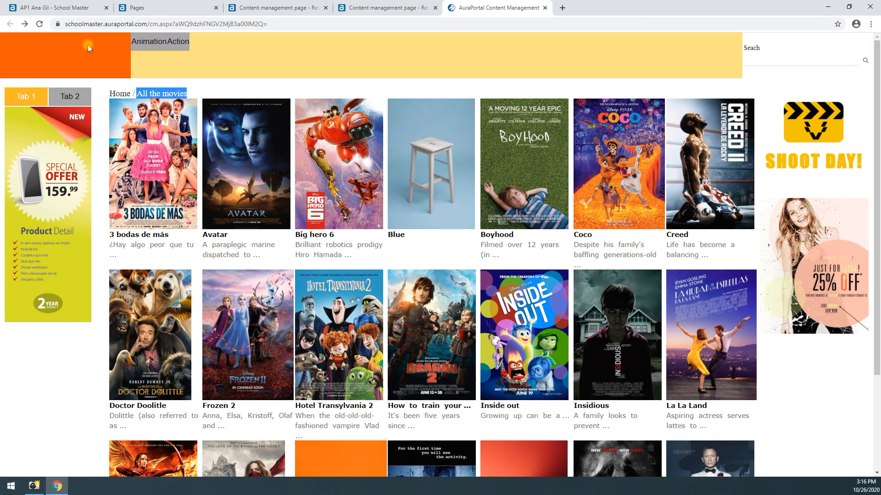
Step: Set the background color of Logo space 1.1 on DEMO (Home/Animation) to green #13B564, and save the space and page
{"action": "left_click", "coordinate": [359, 14]}
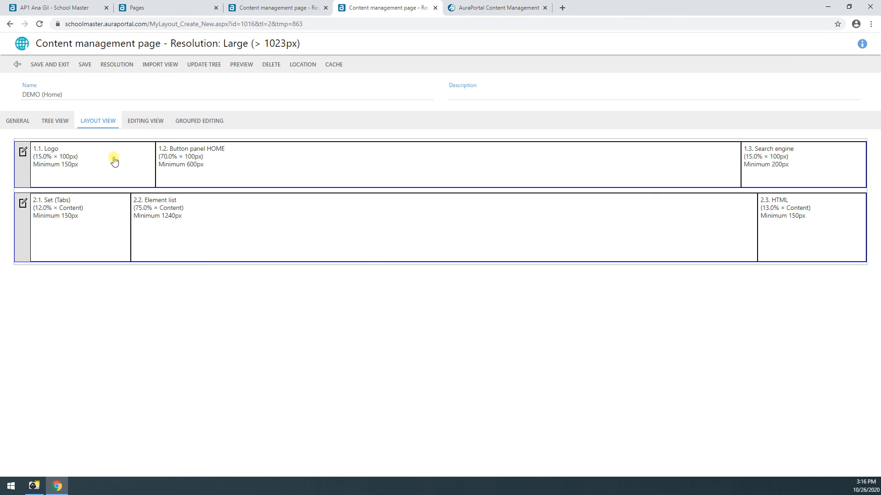
{"action": "left_click", "coordinate": [271, 7]}
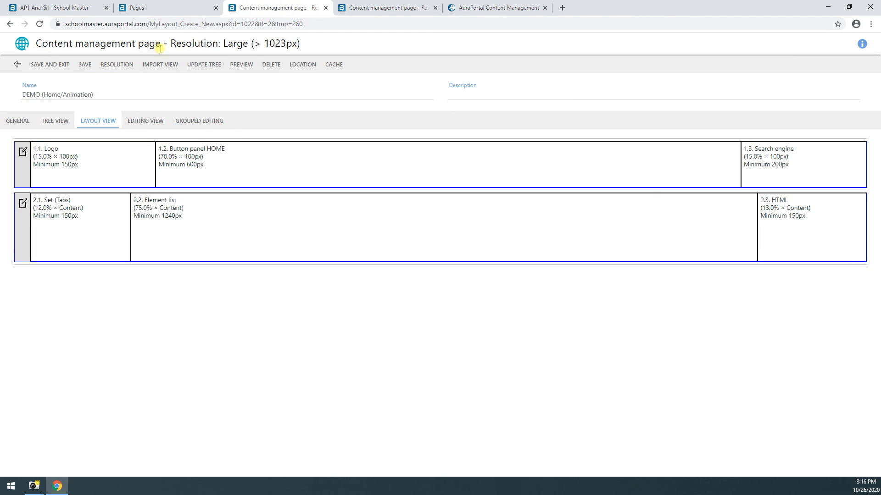
{"action": "left_click", "coordinate": [61, 164]}
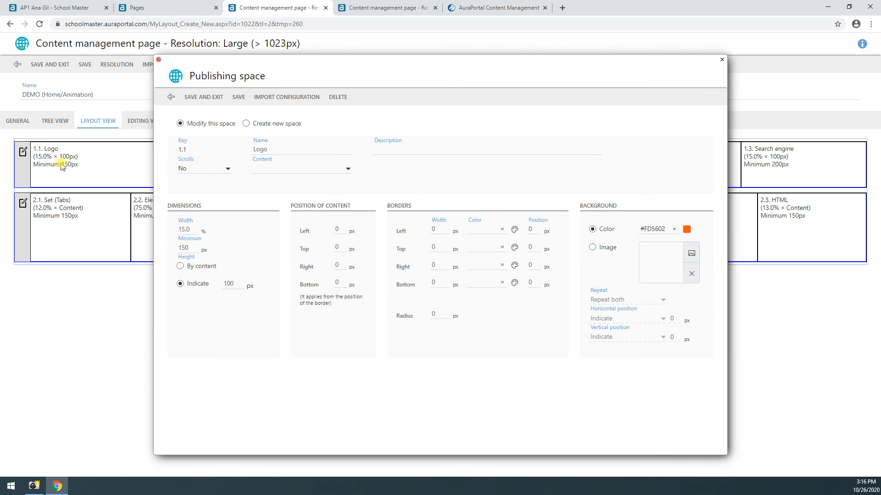
{"action": "left_click", "coordinate": [685, 230]}
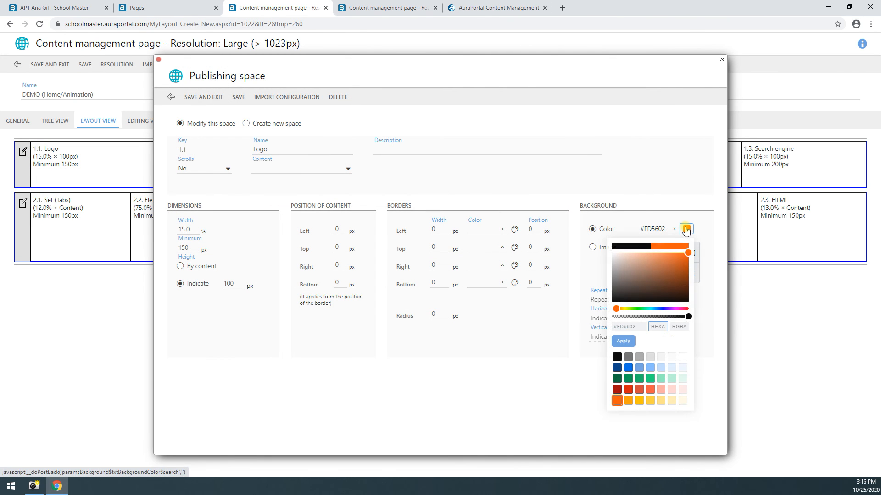
{"action": "left_click", "coordinate": [638, 380]}
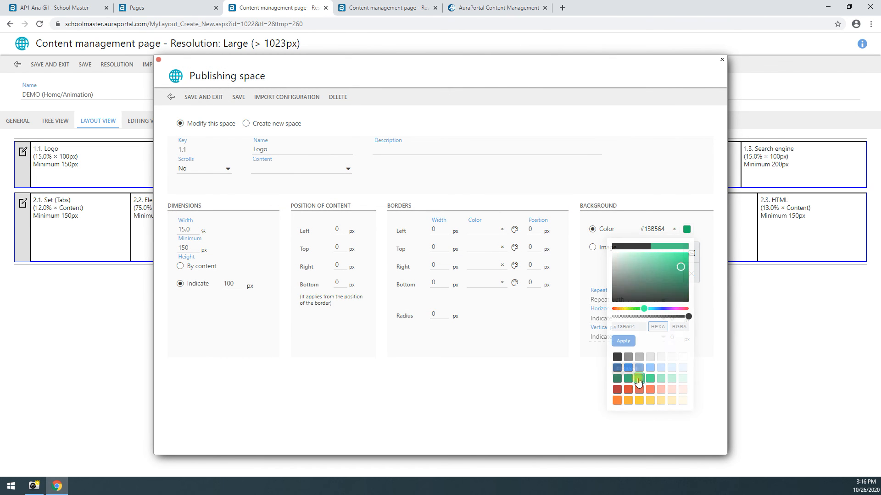
{"action": "left_click", "coordinate": [210, 96]}
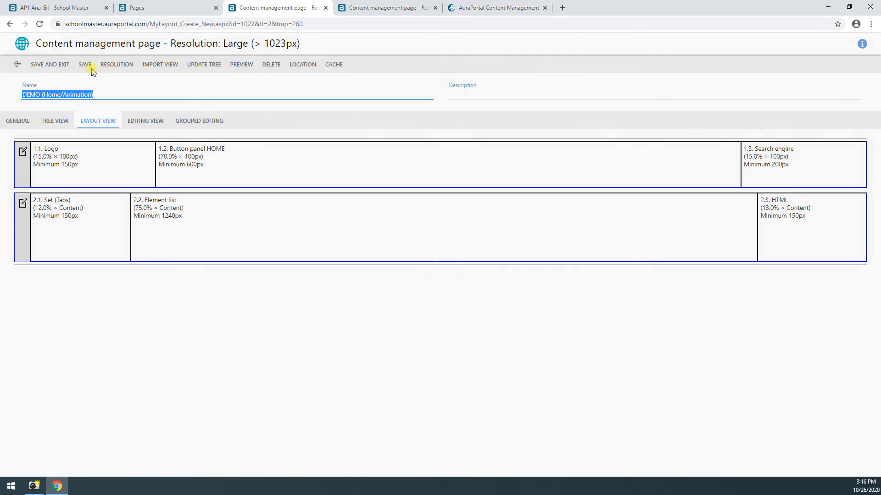
{"action": "left_click", "coordinate": [86, 66]}
Step: Open the Animation page from the home preview to check its logo background and title, and return to the Pages list
{"action": "left_click", "coordinate": [465, 7]}
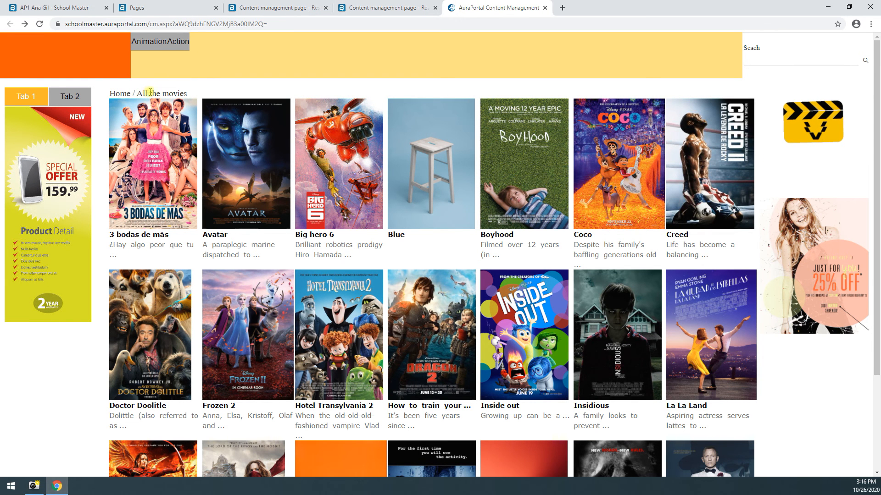
{"action": "left_click", "coordinate": [154, 44]}
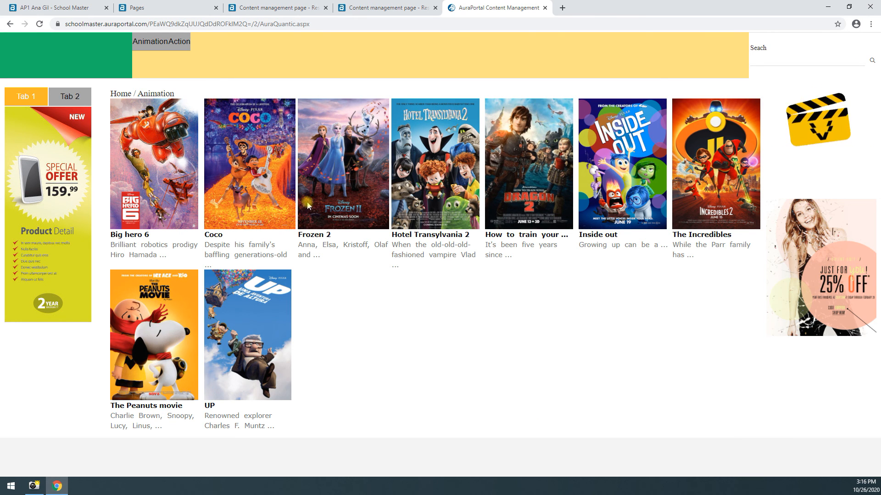
{"action": "left_click_drag", "start_coordinate": [118, 93], "coordinate": [168, 94]}
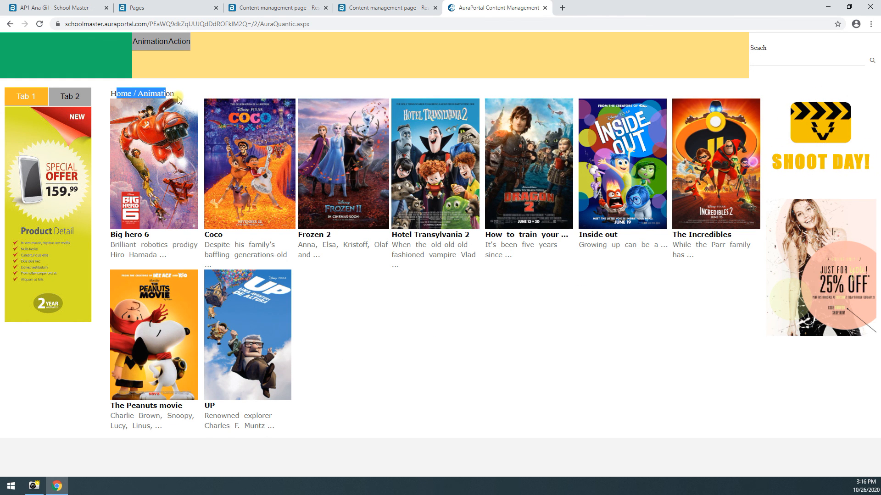
{"action": "left_click", "coordinate": [151, 94]}
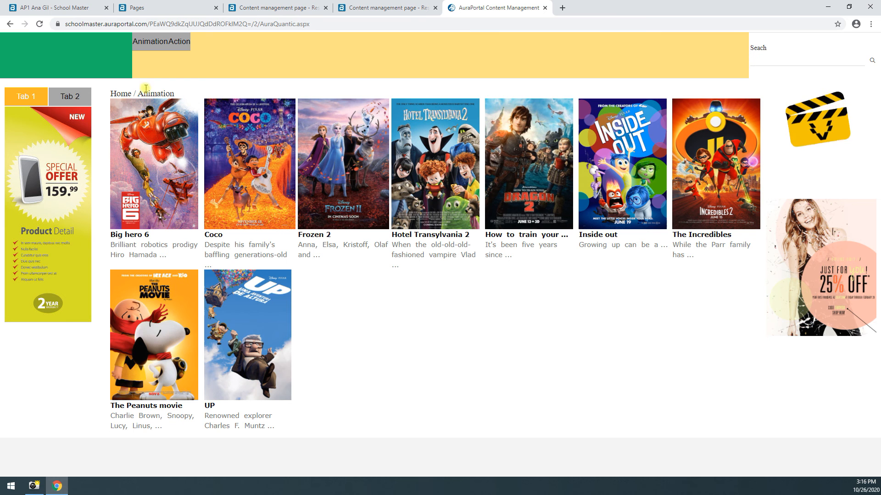
{"action": "left_click", "coordinate": [10, 24]}
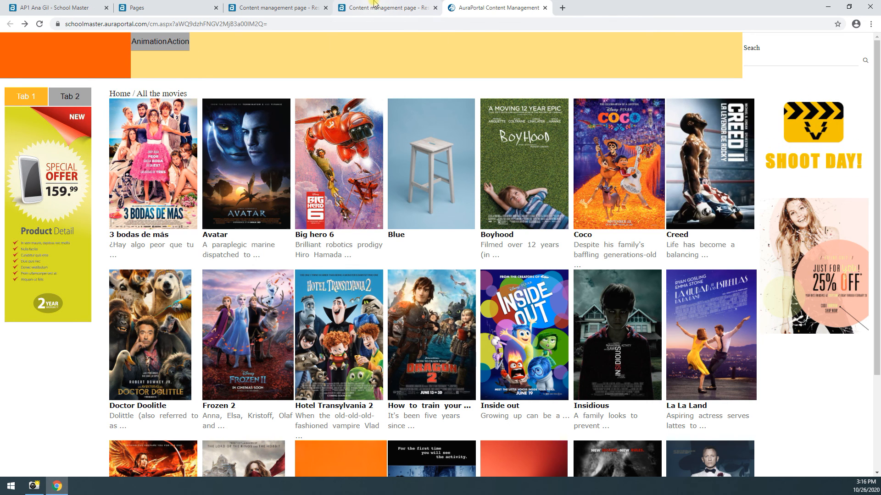
{"action": "left_click", "coordinate": [167, 9]}
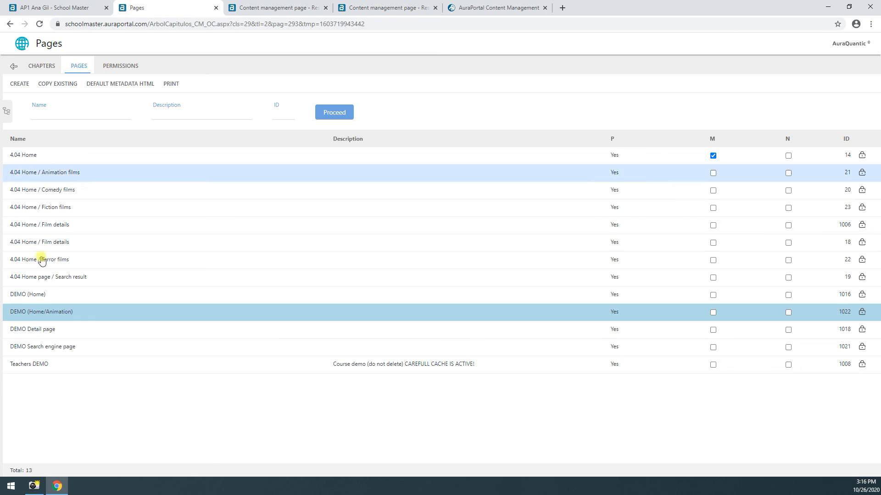
Step: Create a page by copying DEMO (Home/Animation), name it DEMO (Home/Action), and save it
{"action": "left_click", "coordinate": [46, 316]}
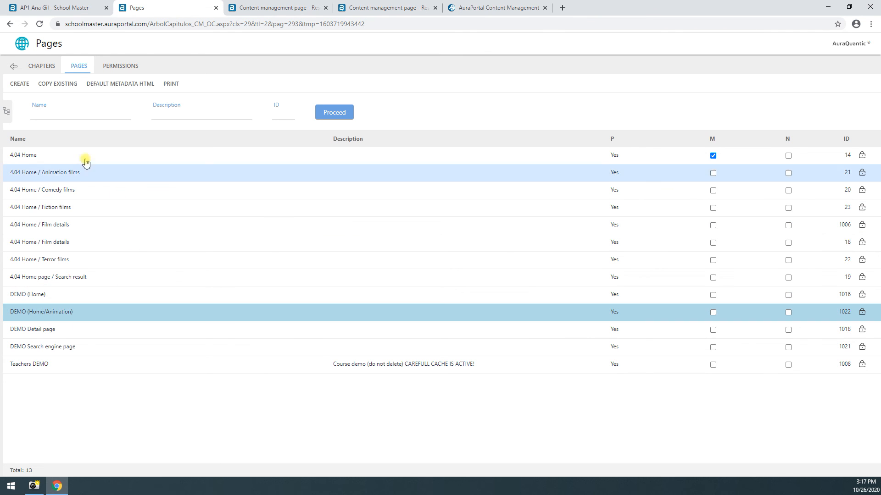
{"action": "left_click", "coordinate": [59, 85]}
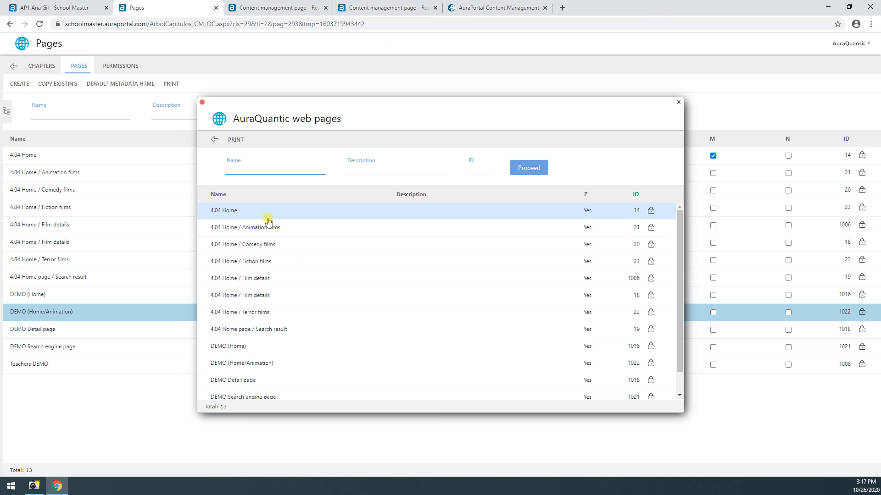
{"action": "left_click", "coordinate": [266, 367]}
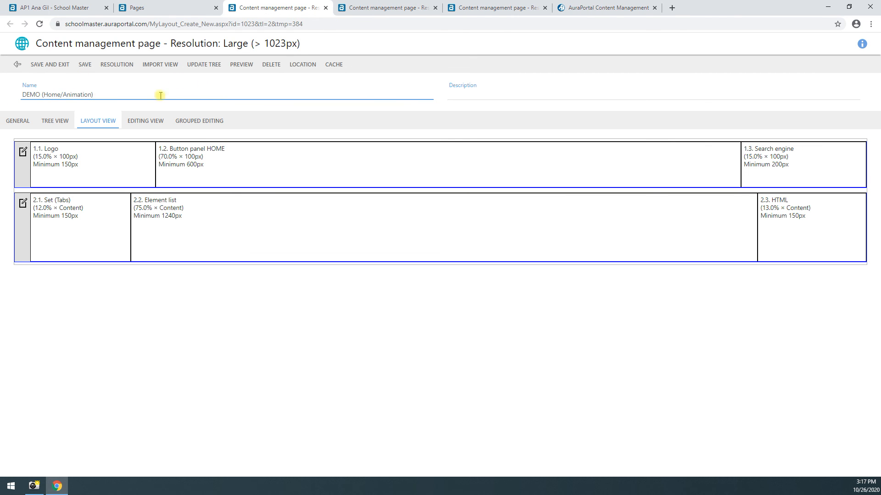
{"action": "double_click", "coordinate": [79, 100]}
{"action": "left_click", "coordinate": [85, 65]}
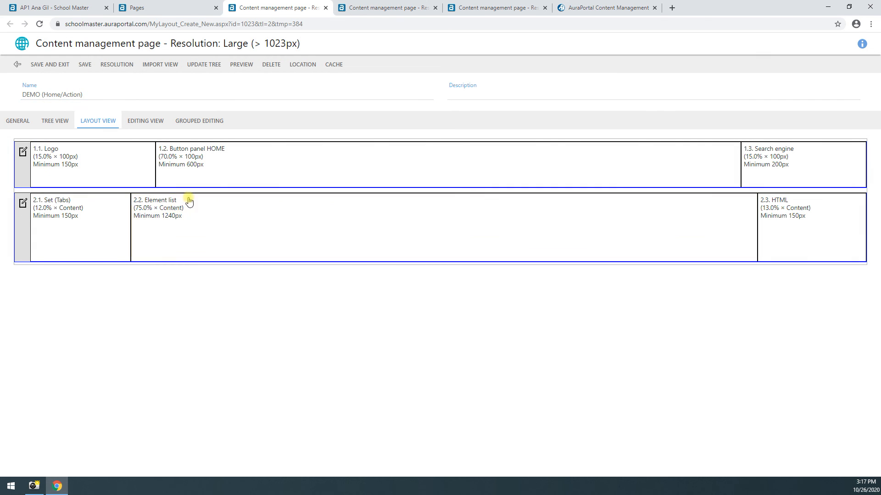
Step: From space 2.2 of the Action page, copy DEMO Elements list/Animation and name the copy DEMO Elements list/Action
{"action": "left_click", "coordinate": [182, 211]}
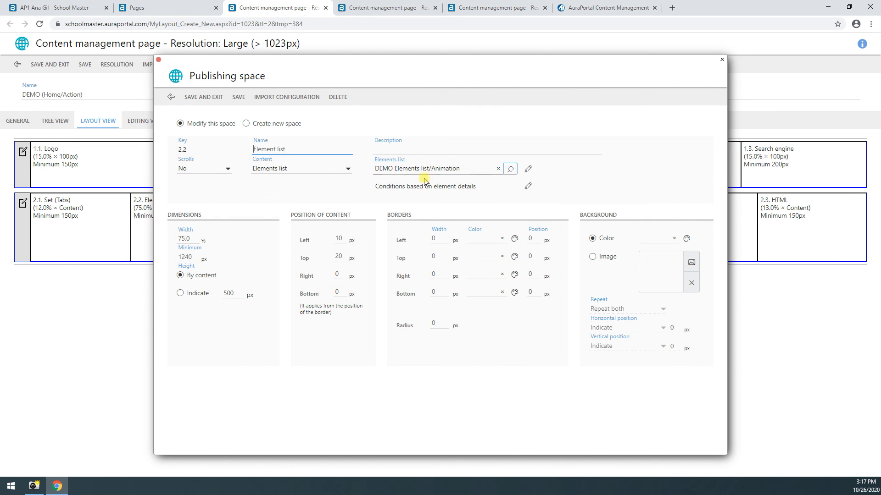
{"action": "left_click", "coordinate": [511, 170]}
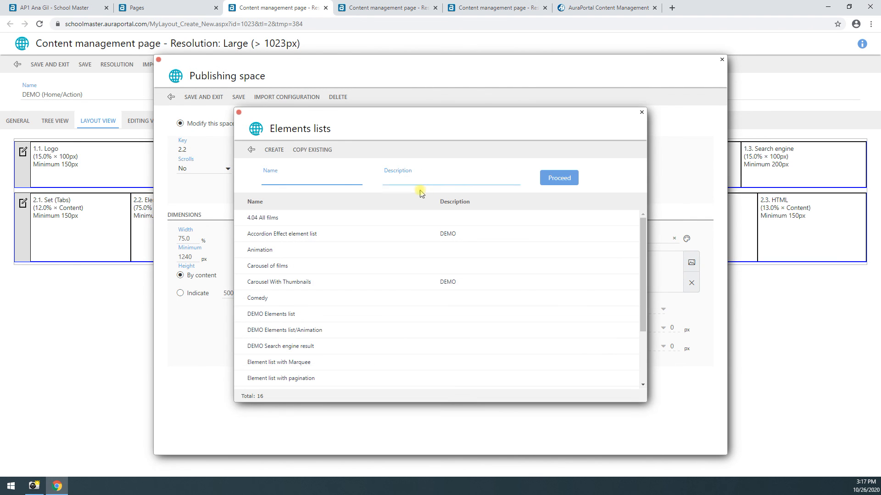
{"action": "left_click", "coordinate": [317, 152]}
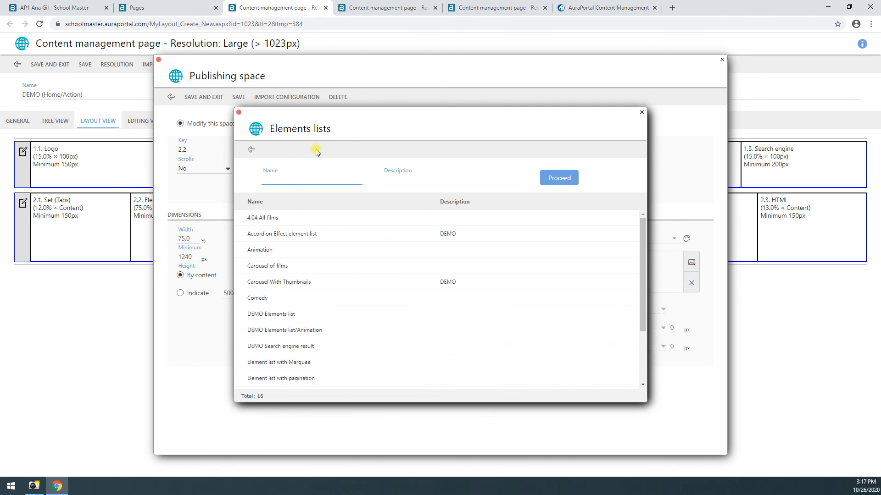
{"action": "left_click", "coordinate": [310, 331]}
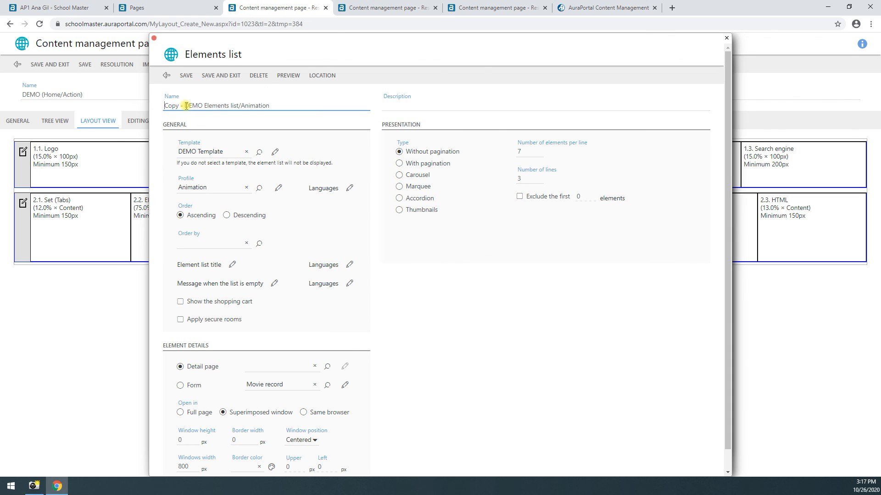
{"action": "key", "text": "BackSpace"}
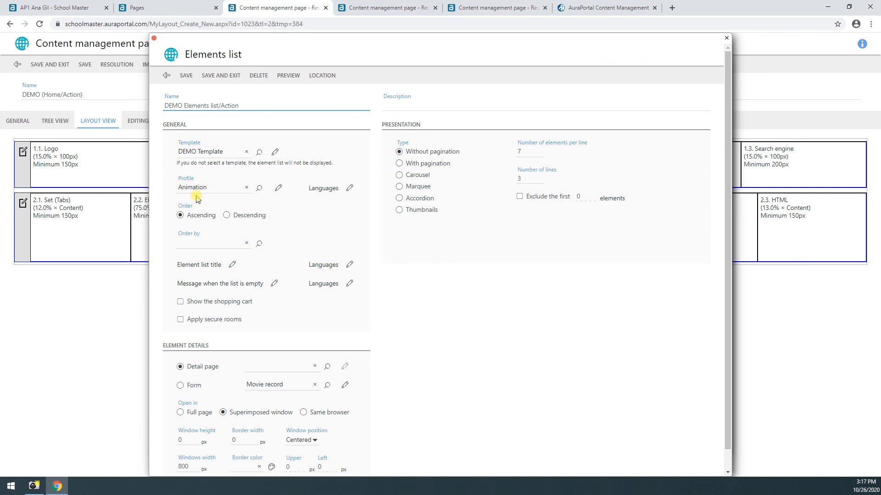
Step: Set the profile of DEMO Elements list/Action to Fiction
{"action": "left_click", "coordinate": [258, 189]}
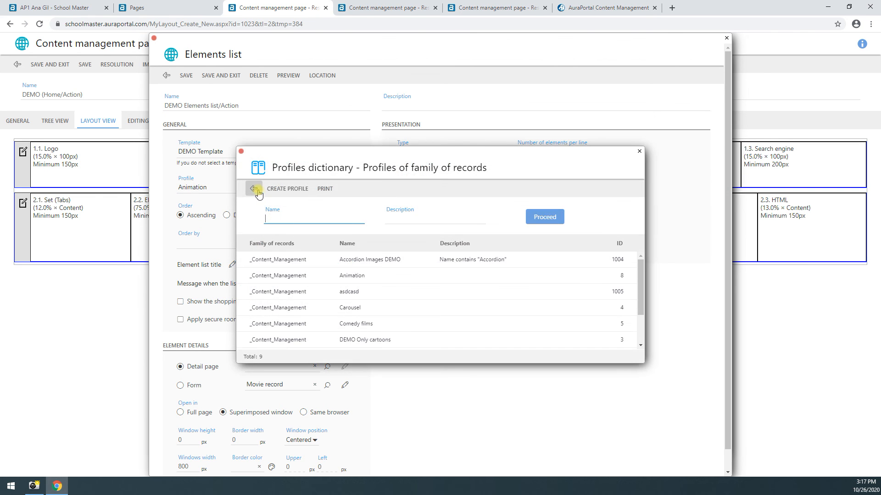
{"action": "scroll", "coordinate": [418, 331], "scroll_direction": "down", "scroll_amount": 2}
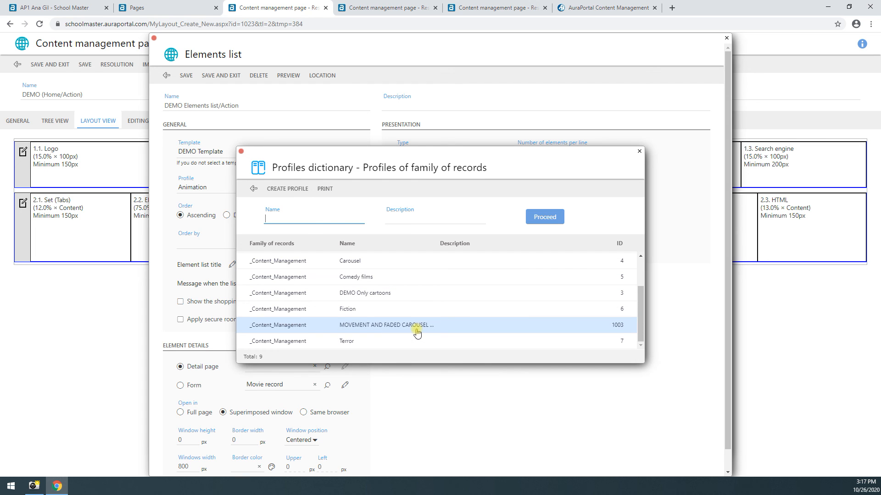
{"action": "left_click", "coordinate": [350, 310]}
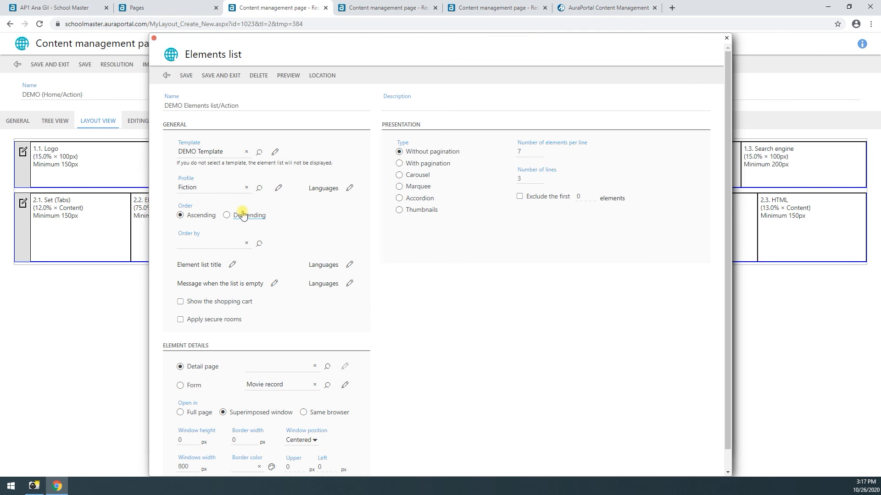
Step: Change the element list title to "Home / Action" and save DEMO Elements list/Action
{"action": "left_click", "coordinate": [231, 265]}
{"action": "double_click", "coordinate": [79, 146]}
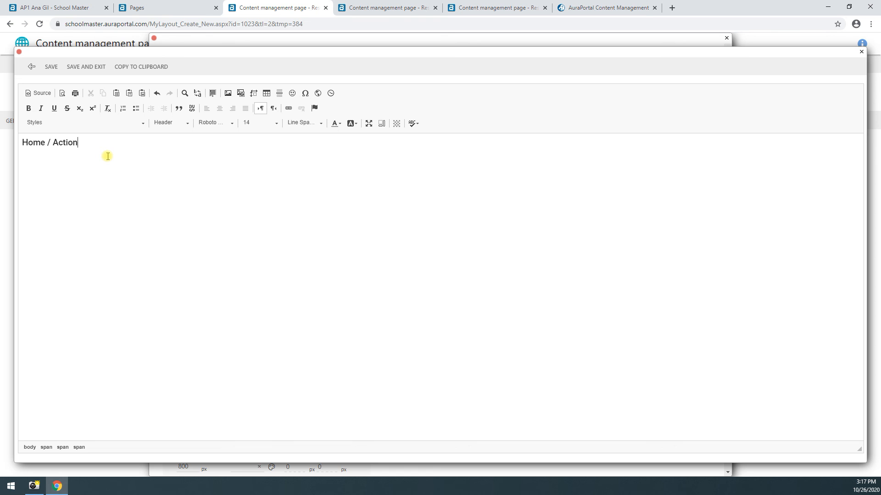
{"action": "left_click", "coordinate": [88, 67]}
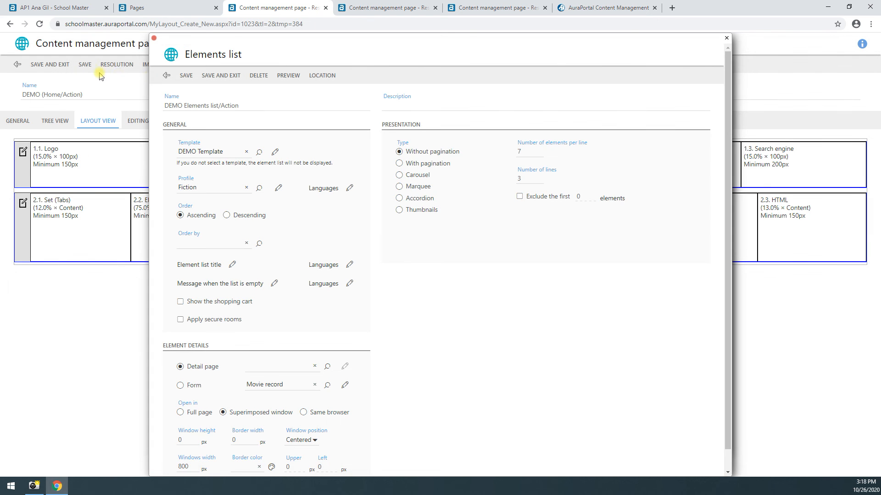
{"action": "left_click", "coordinate": [217, 81]}
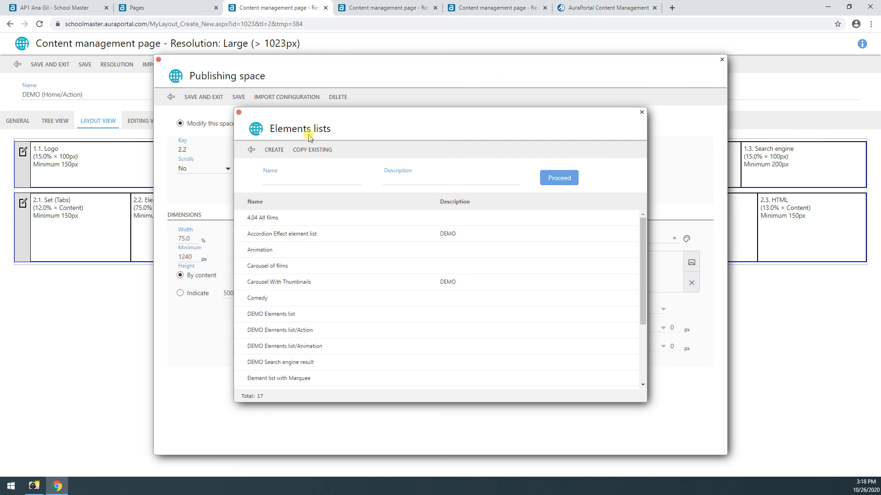
Step: Assign DEMO Elements list/Action to space 2.2 of DEMO (Home/Action) and save the space
{"action": "scroll", "coordinate": [381, 346], "scroll_direction": "down", "scroll_amount": 3}
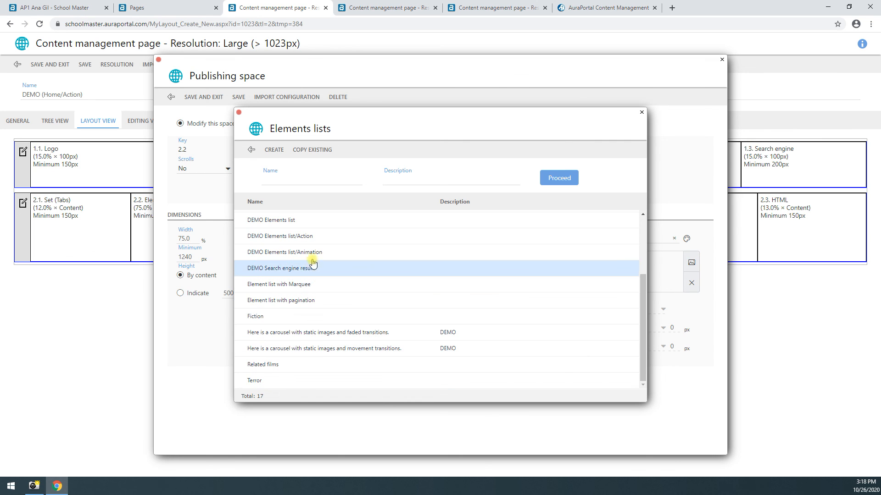
{"action": "left_click", "coordinate": [298, 236]}
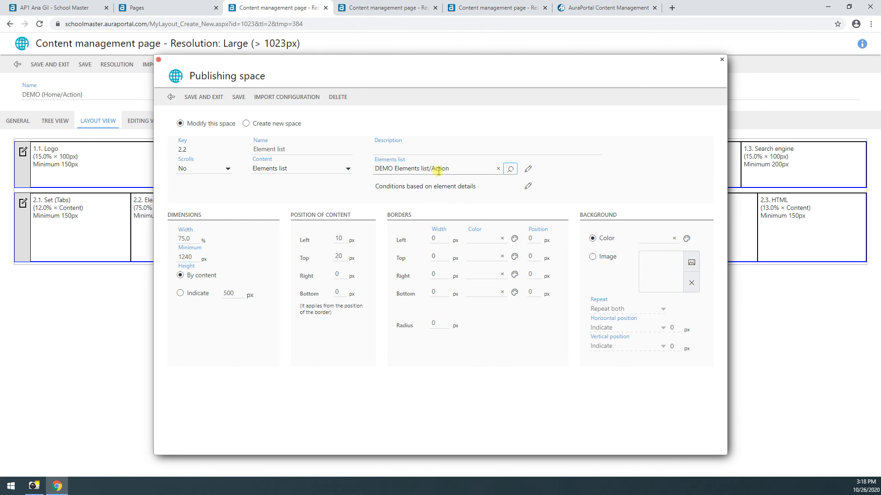
{"action": "left_click", "coordinate": [204, 98]}
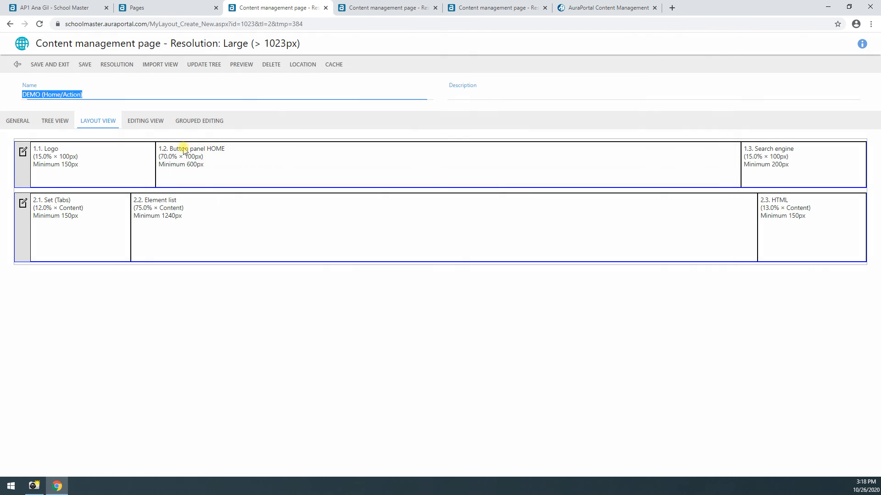
Step: Set the background color of Logo space 1.1 on DEMO (Home/Action) to amber yellow, and save the space and page
{"action": "left_click", "coordinate": [62, 167]}
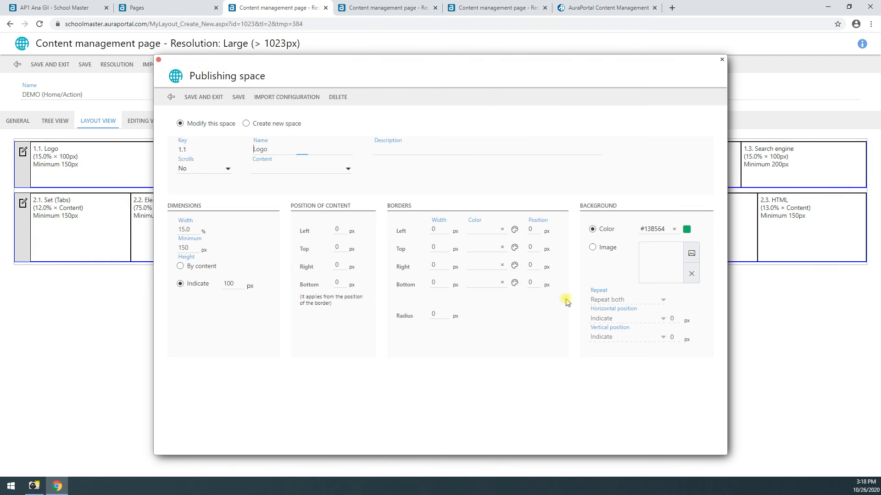
{"action": "left_click", "coordinate": [686, 229]}
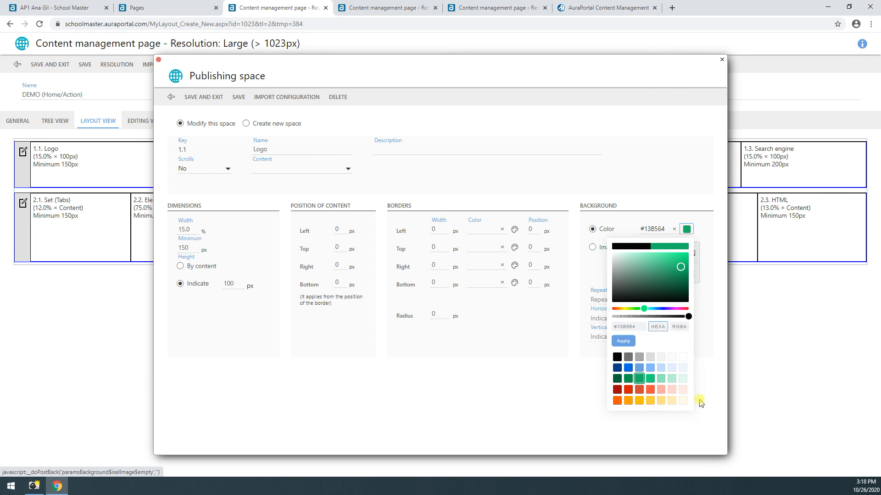
{"action": "left_click", "coordinate": [639, 402]}
{"action": "left_click", "coordinate": [216, 96]}
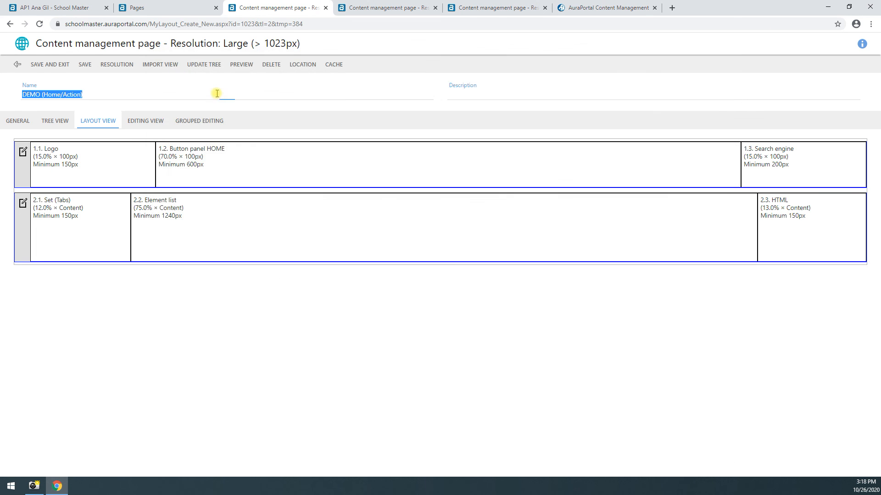
{"action": "left_click", "coordinate": [84, 66]}
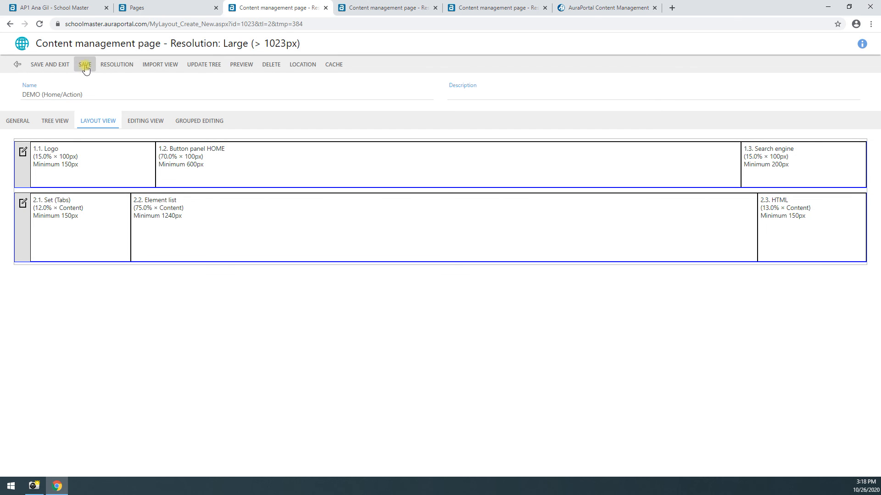
Step: Check the list title in the home preview, and open the Animation page from its button
{"action": "left_click", "coordinate": [601, 12]}
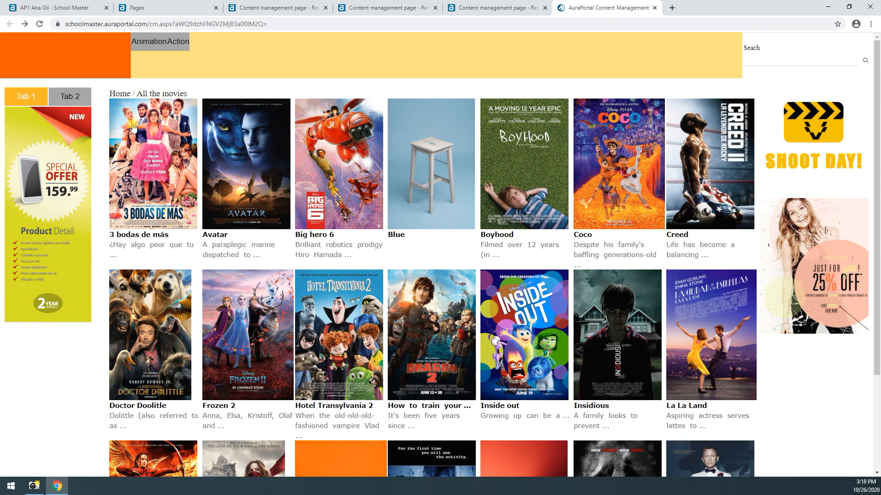
{"action": "left_click_drag", "start_coordinate": [137, 94], "coordinate": [188, 94]}
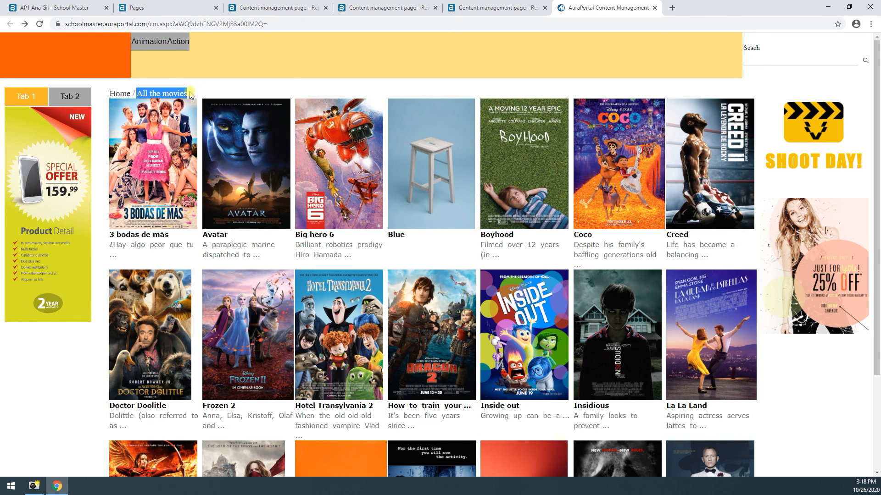
{"action": "left_click", "coordinate": [156, 44]}
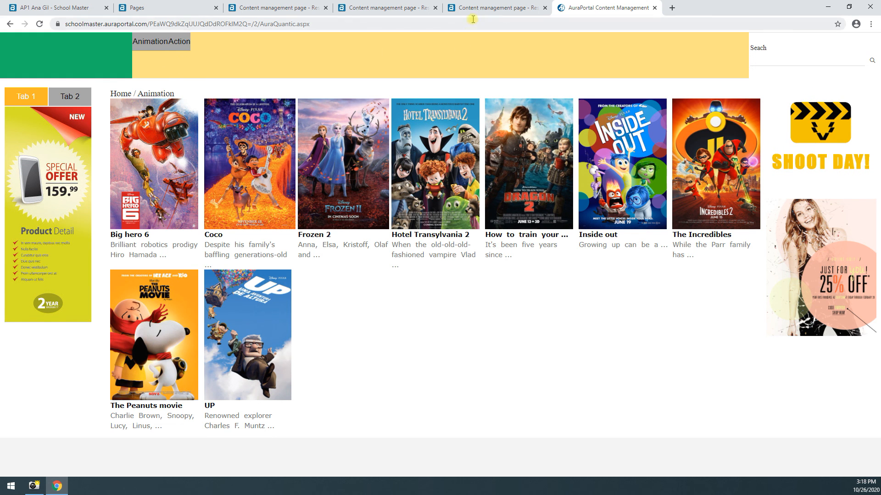
Step: On DEMO (Home), link the Action button of DEMO Button panel to page DEMO (Home/Action), and save the button, panel and space
{"action": "left_click", "coordinate": [459, 11]}
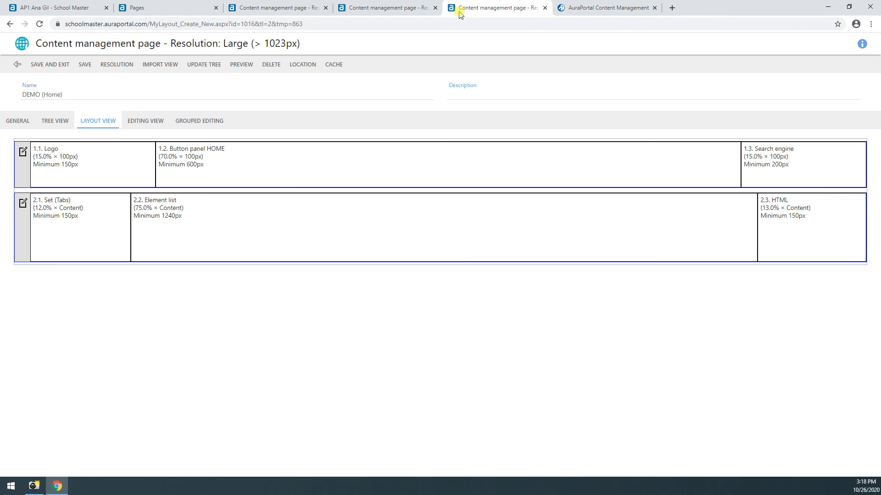
{"action": "left_click", "coordinate": [507, 169]}
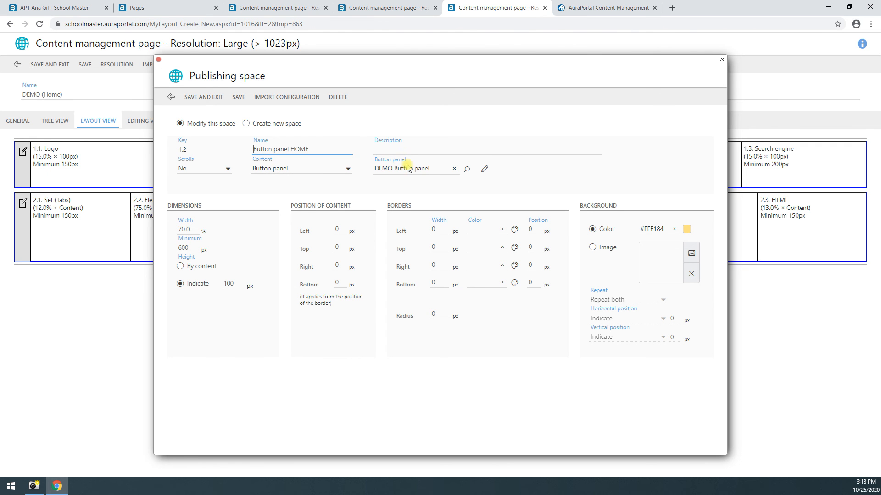
{"action": "left_click", "coordinate": [484, 169]}
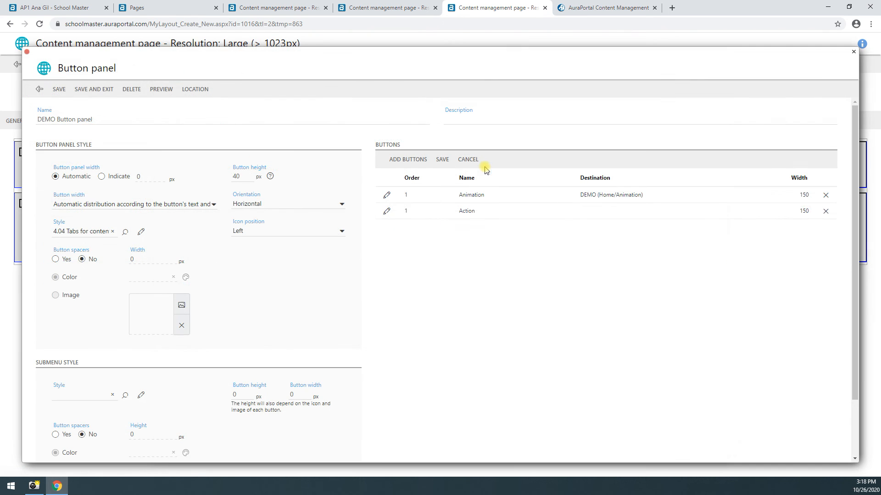
{"action": "double_click", "coordinate": [486, 218]}
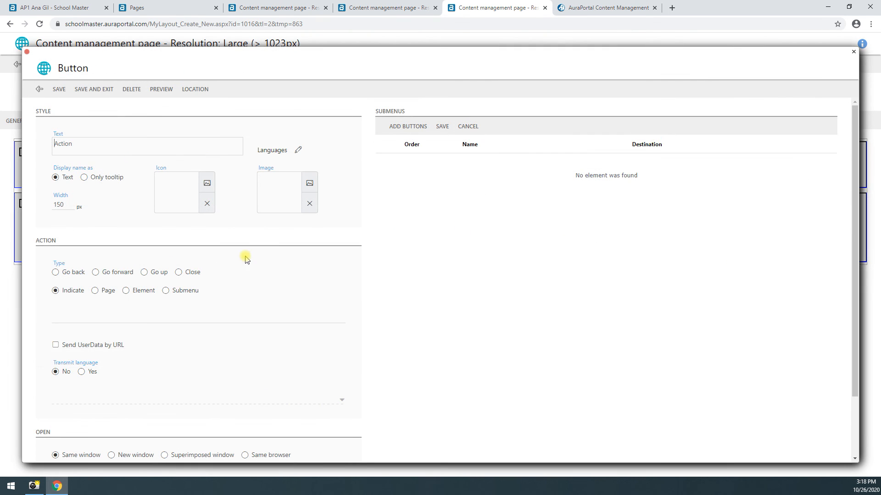
{"action": "left_click", "coordinate": [105, 294]}
{"action": "left_click", "coordinate": [137, 318]}
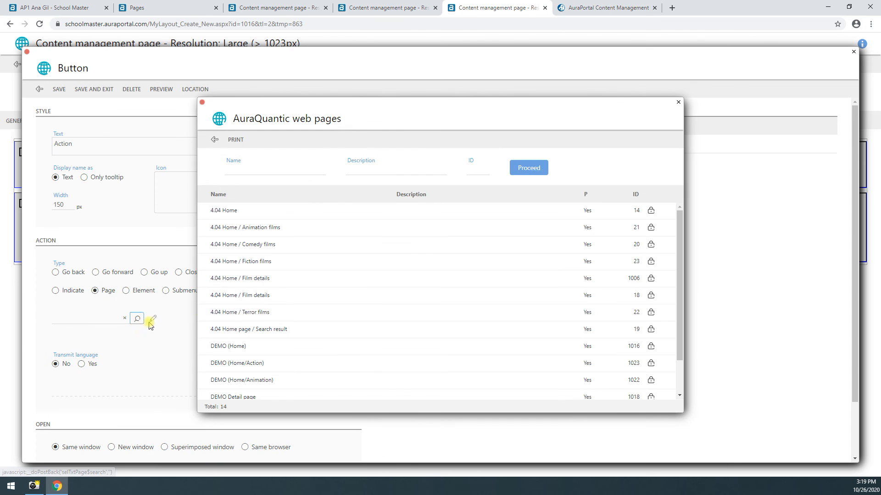
{"action": "left_click", "coordinate": [287, 363]}
{"action": "left_click", "coordinate": [94, 90]}
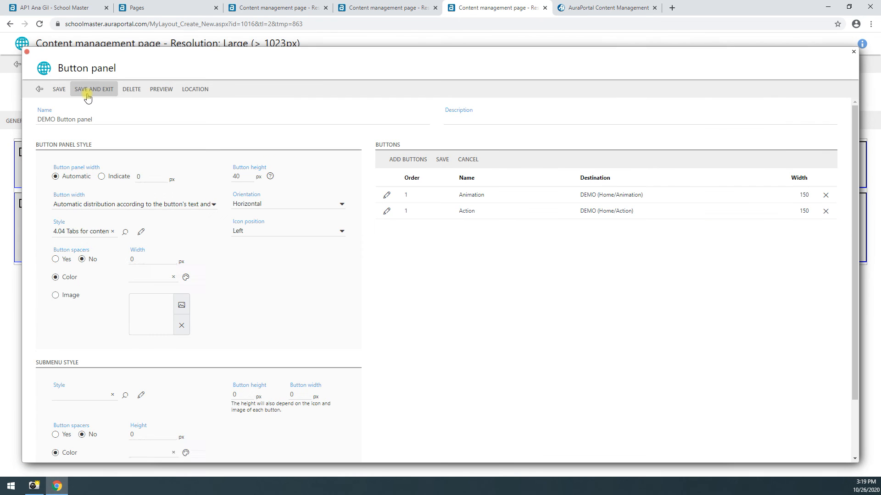
{"action": "left_click", "coordinate": [87, 95]}
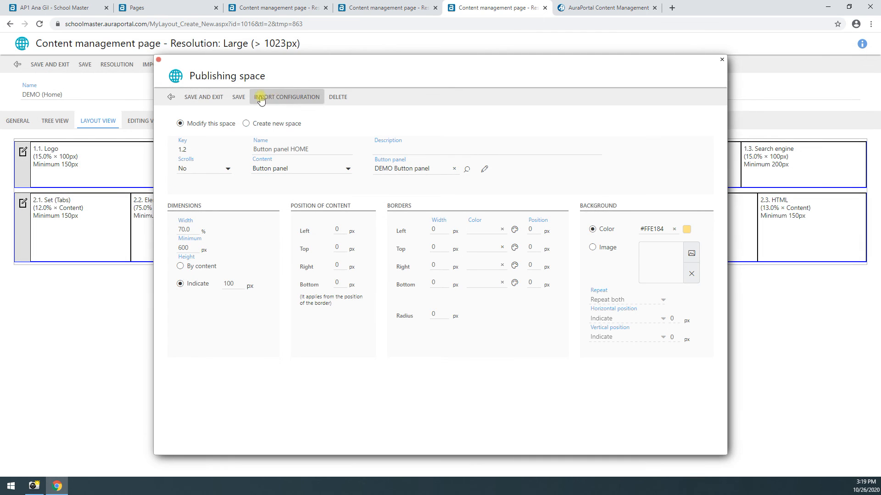
{"action": "left_click", "coordinate": [215, 97]}
Step: Return to the home page preview, reload it and check its list title
{"action": "left_click", "coordinate": [573, 7]}
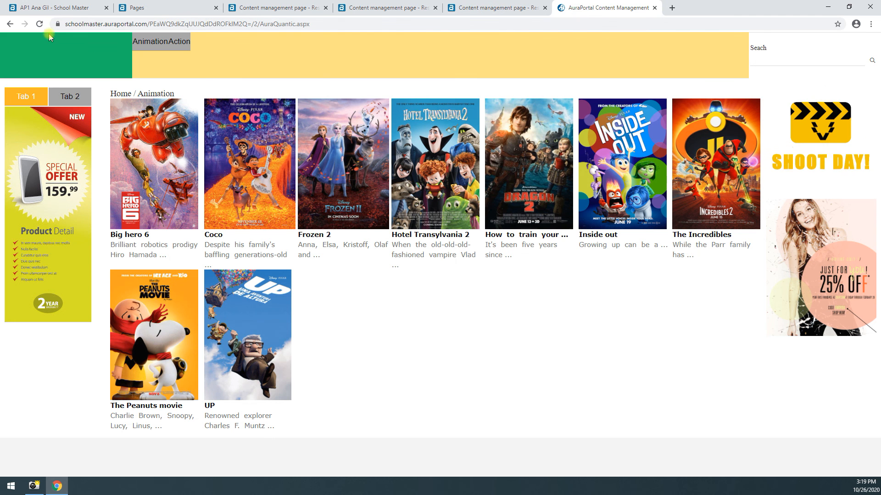
{"action": "left_click", "coordinate": [9, 24]}
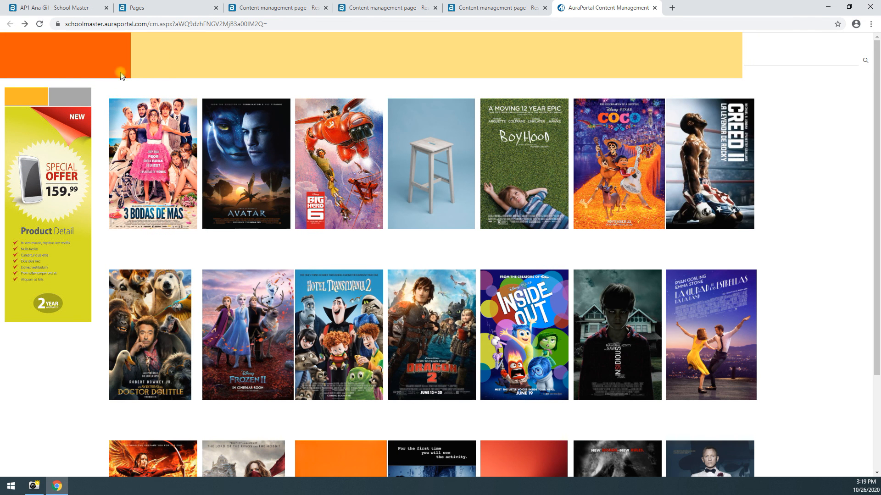
{"action": "left_click", "coordinate": [40, 24]}
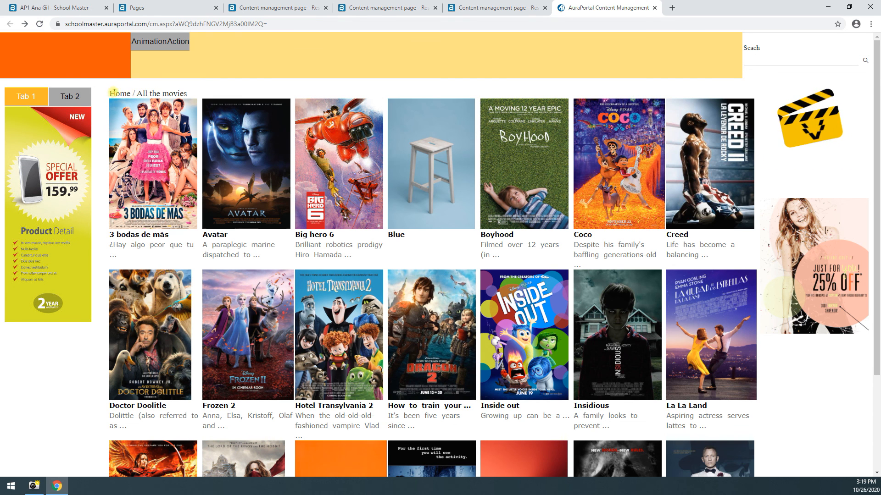
{"action": "triple_click", "coordinate": [116, 93]}
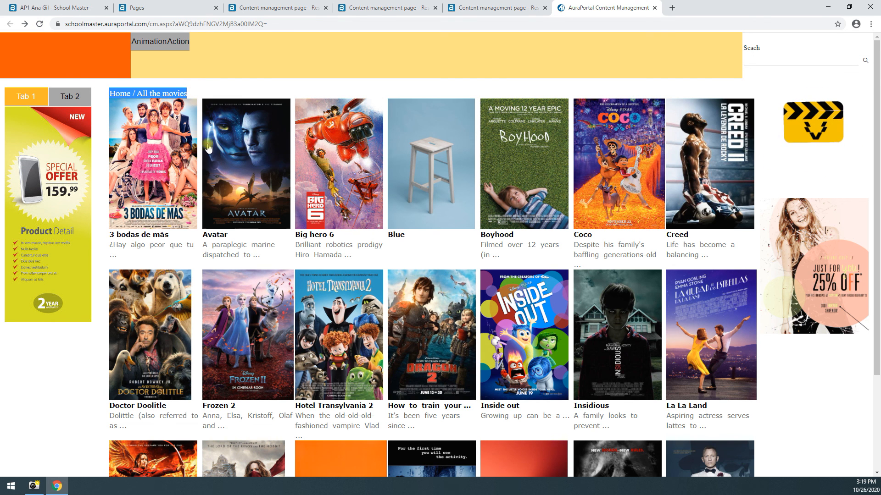
Step: Test the Animation and Action buttons in the preview by opening their linked pages
{"action": "left_click", "coordinate": [147, 46]}
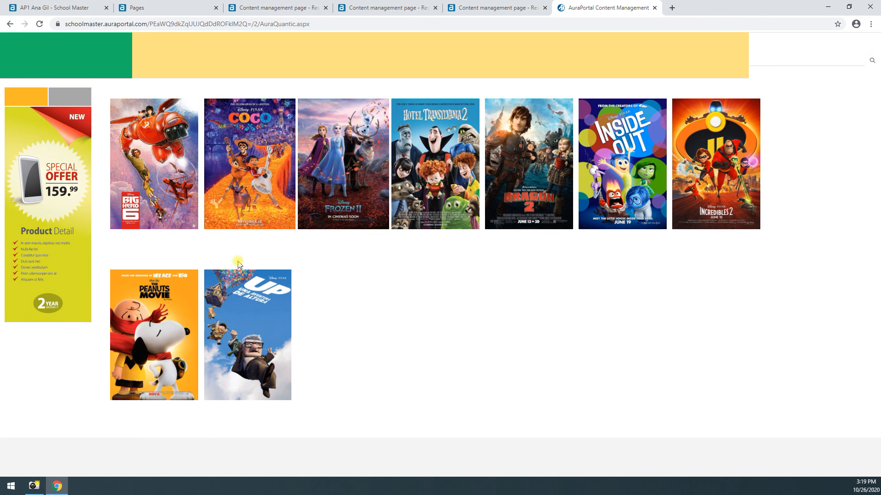
{"action": "left_click", "coordinate": [9, 24]}
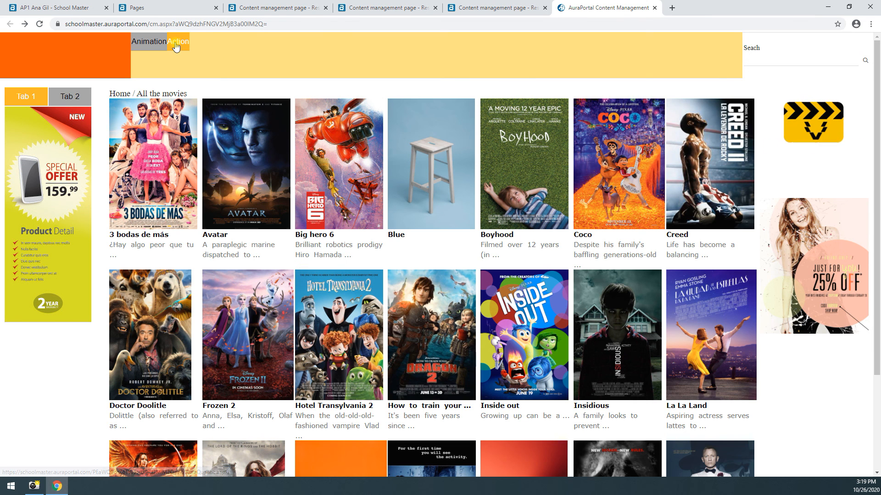
{"action": "left_click", "coordinate": [174, 46]}
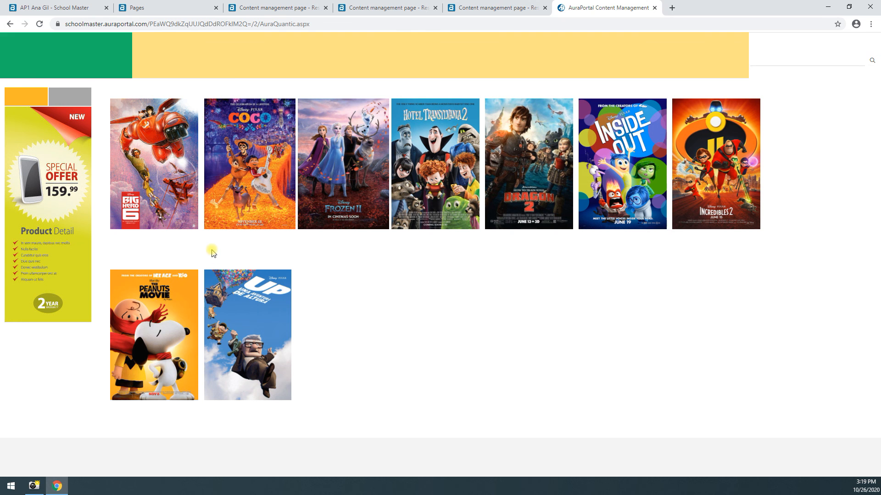
{"action": "left_click", "coordinate": [180, 43]}
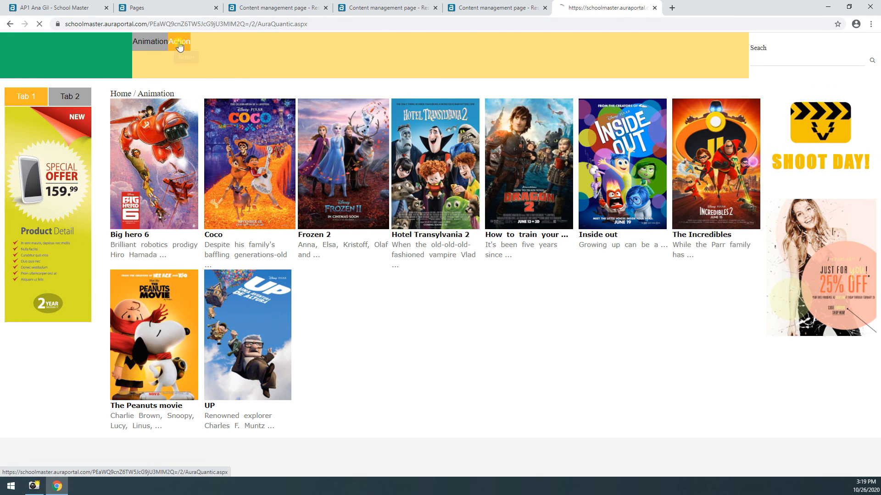